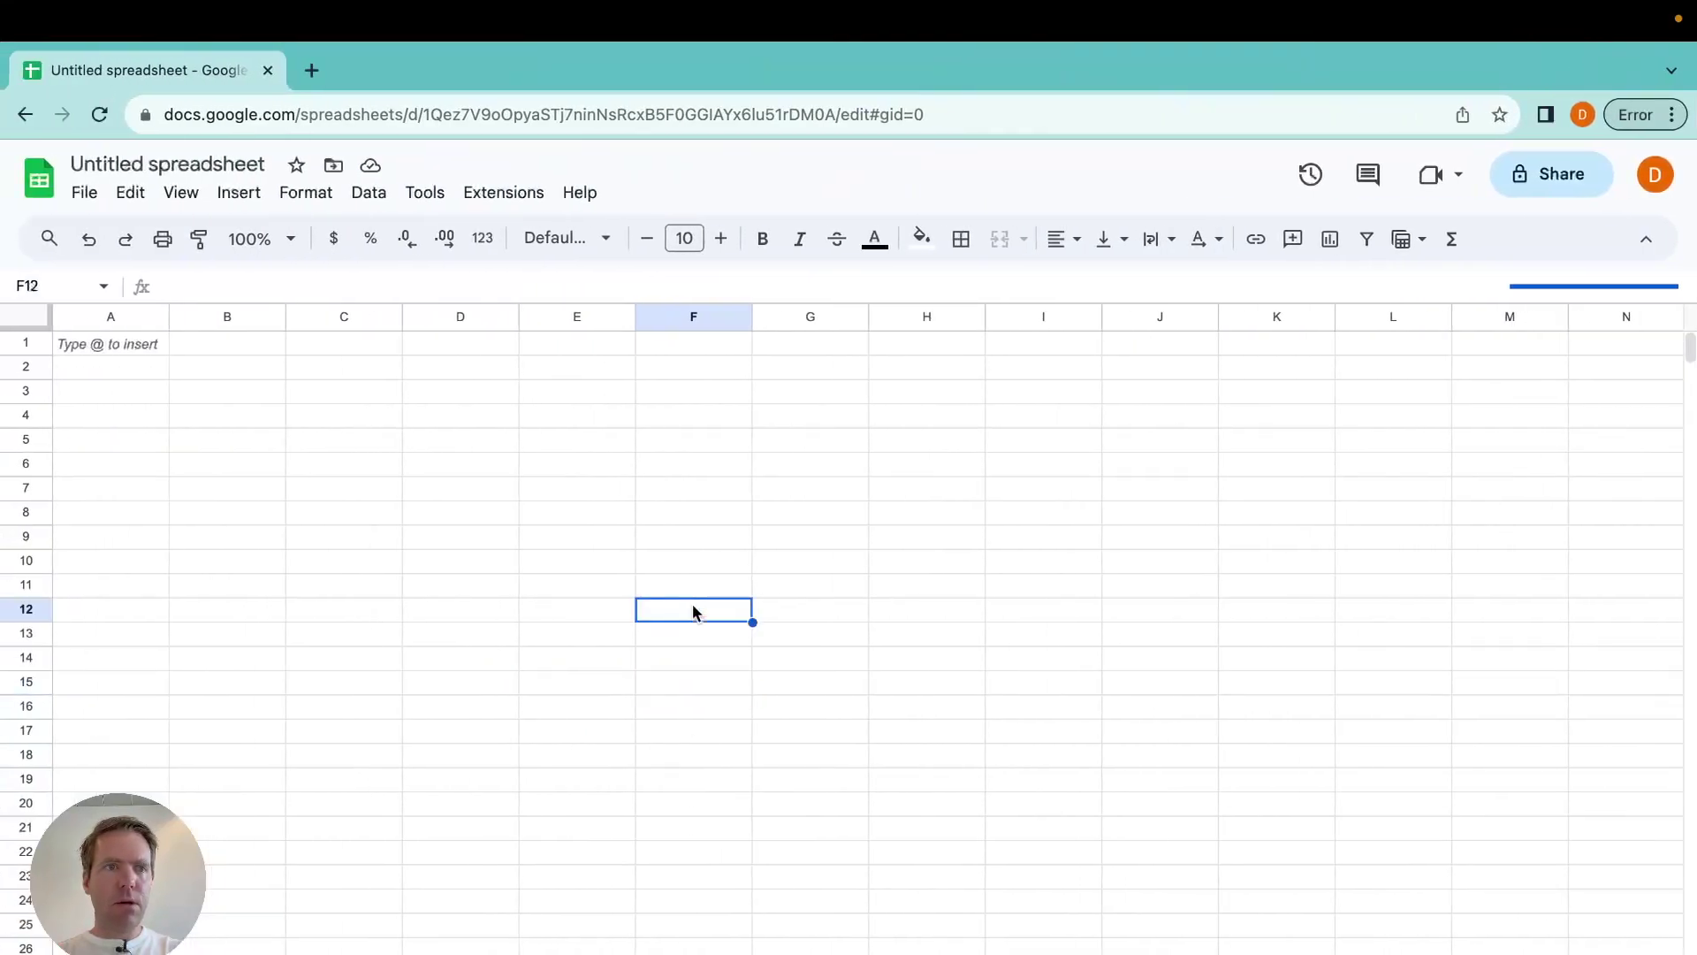
From cell A1, open the Google Workspace Marketplace via Extensions > Add-ons > Get add-ons.
left_click(128, 350)
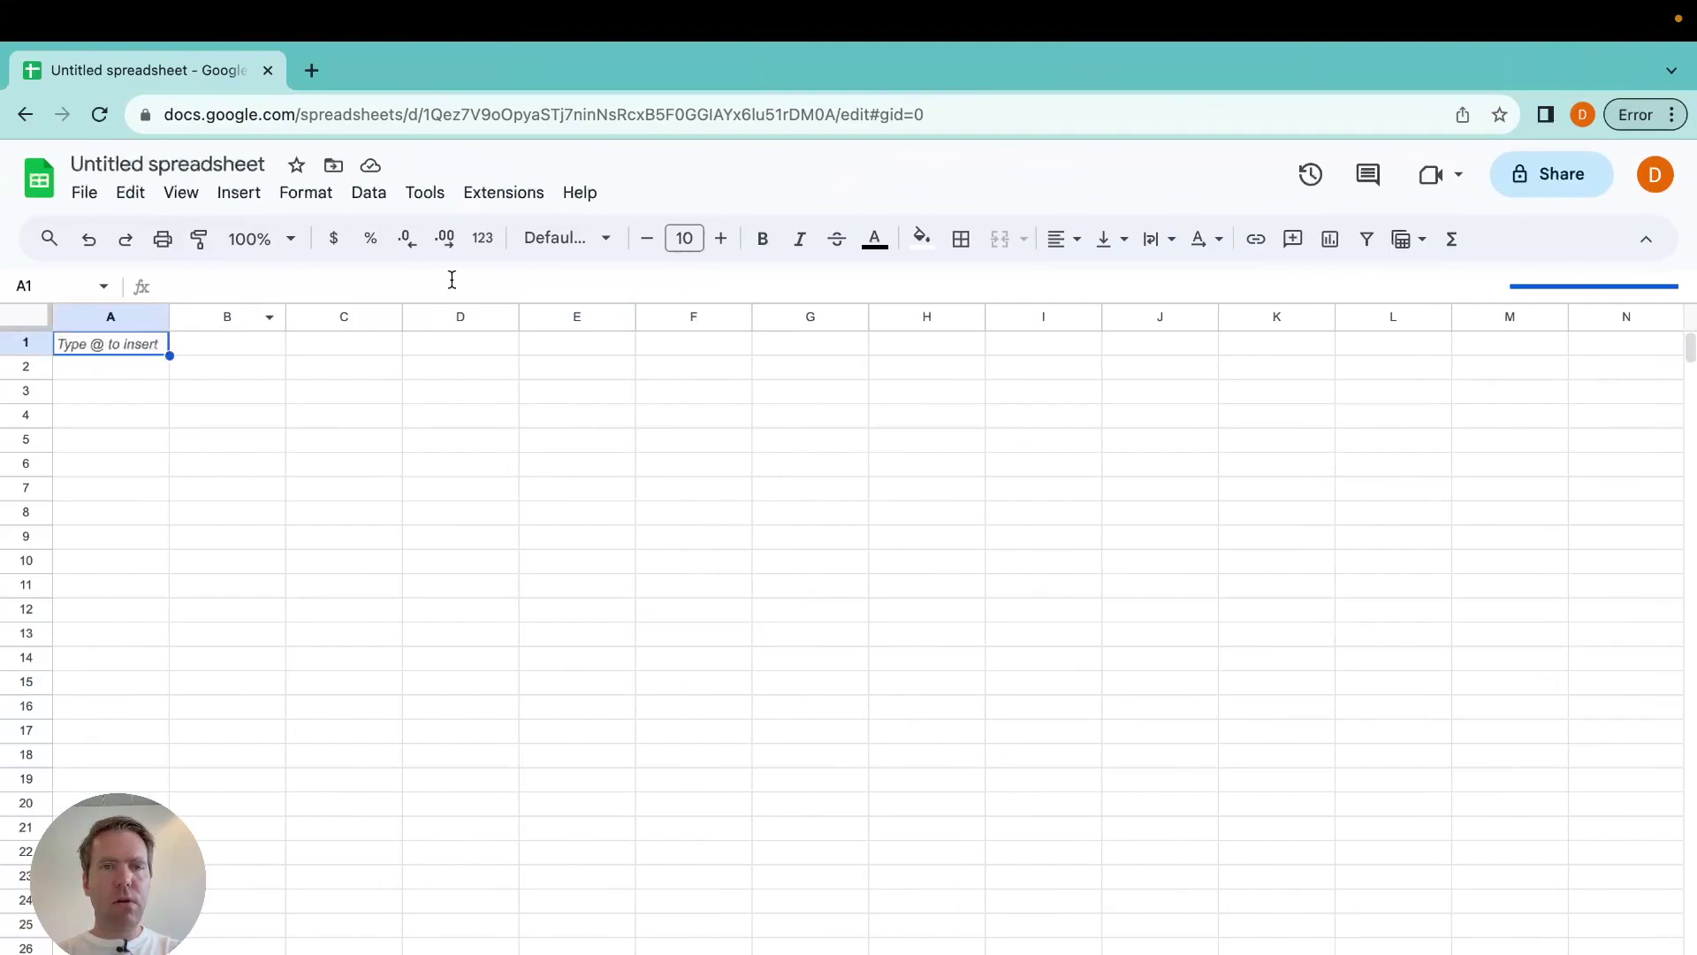
left_click(502, 193)
mouse_move(523, 237)
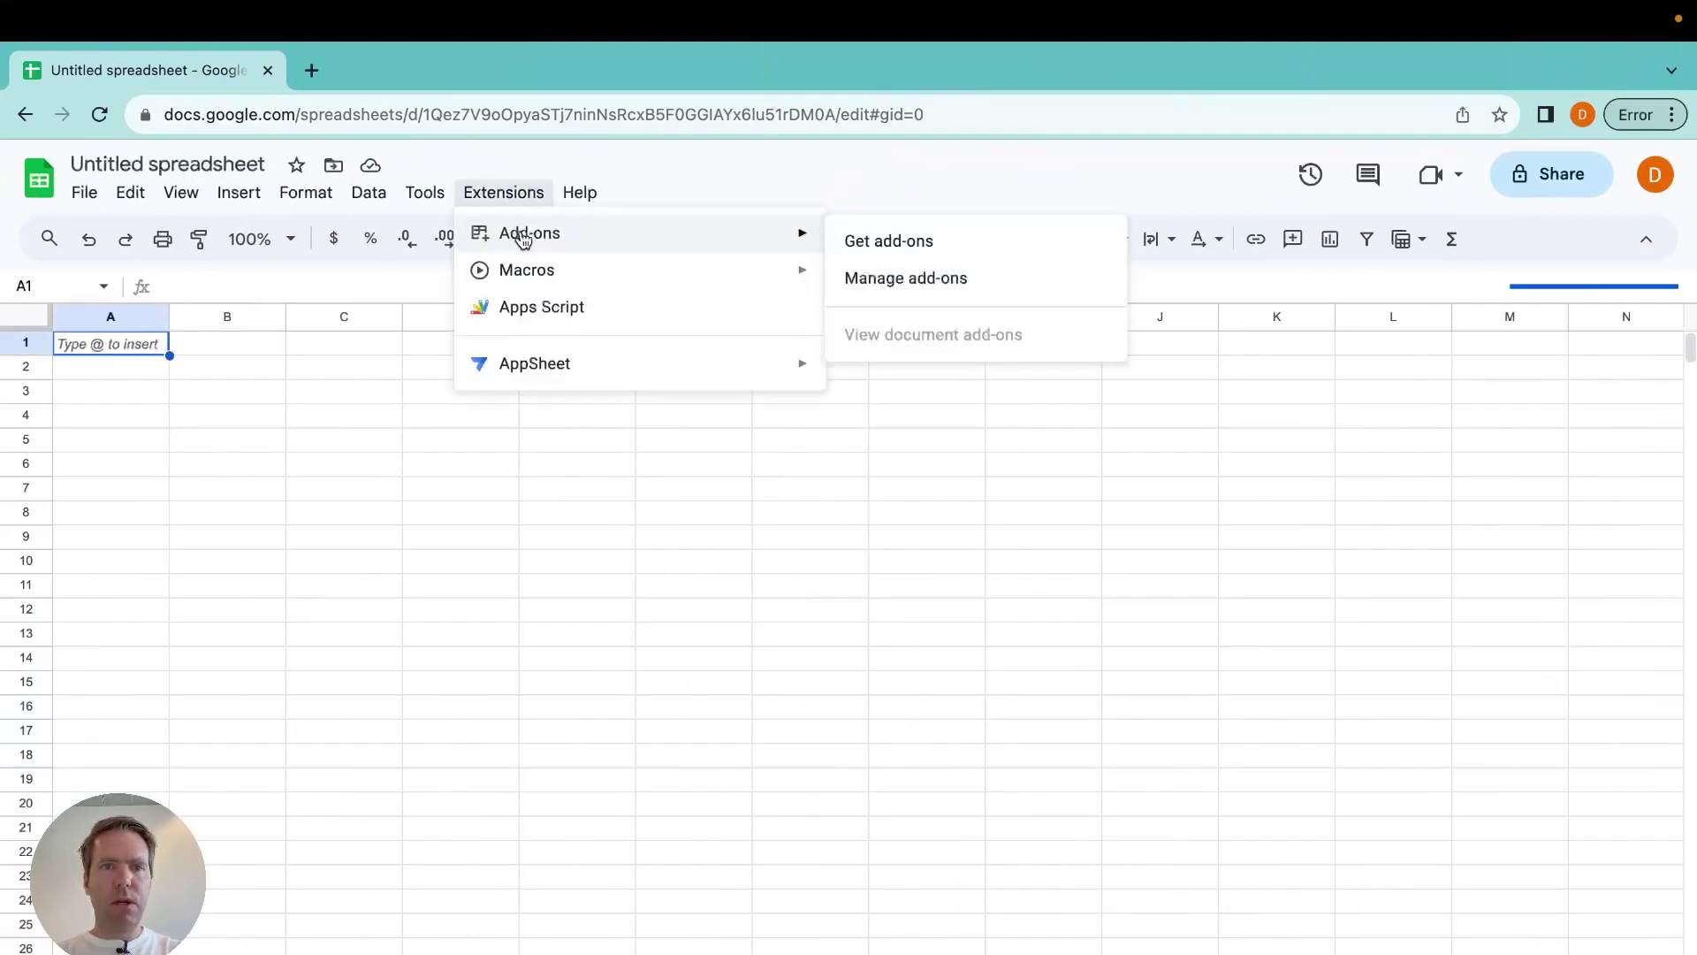
left_click(1012, 257)
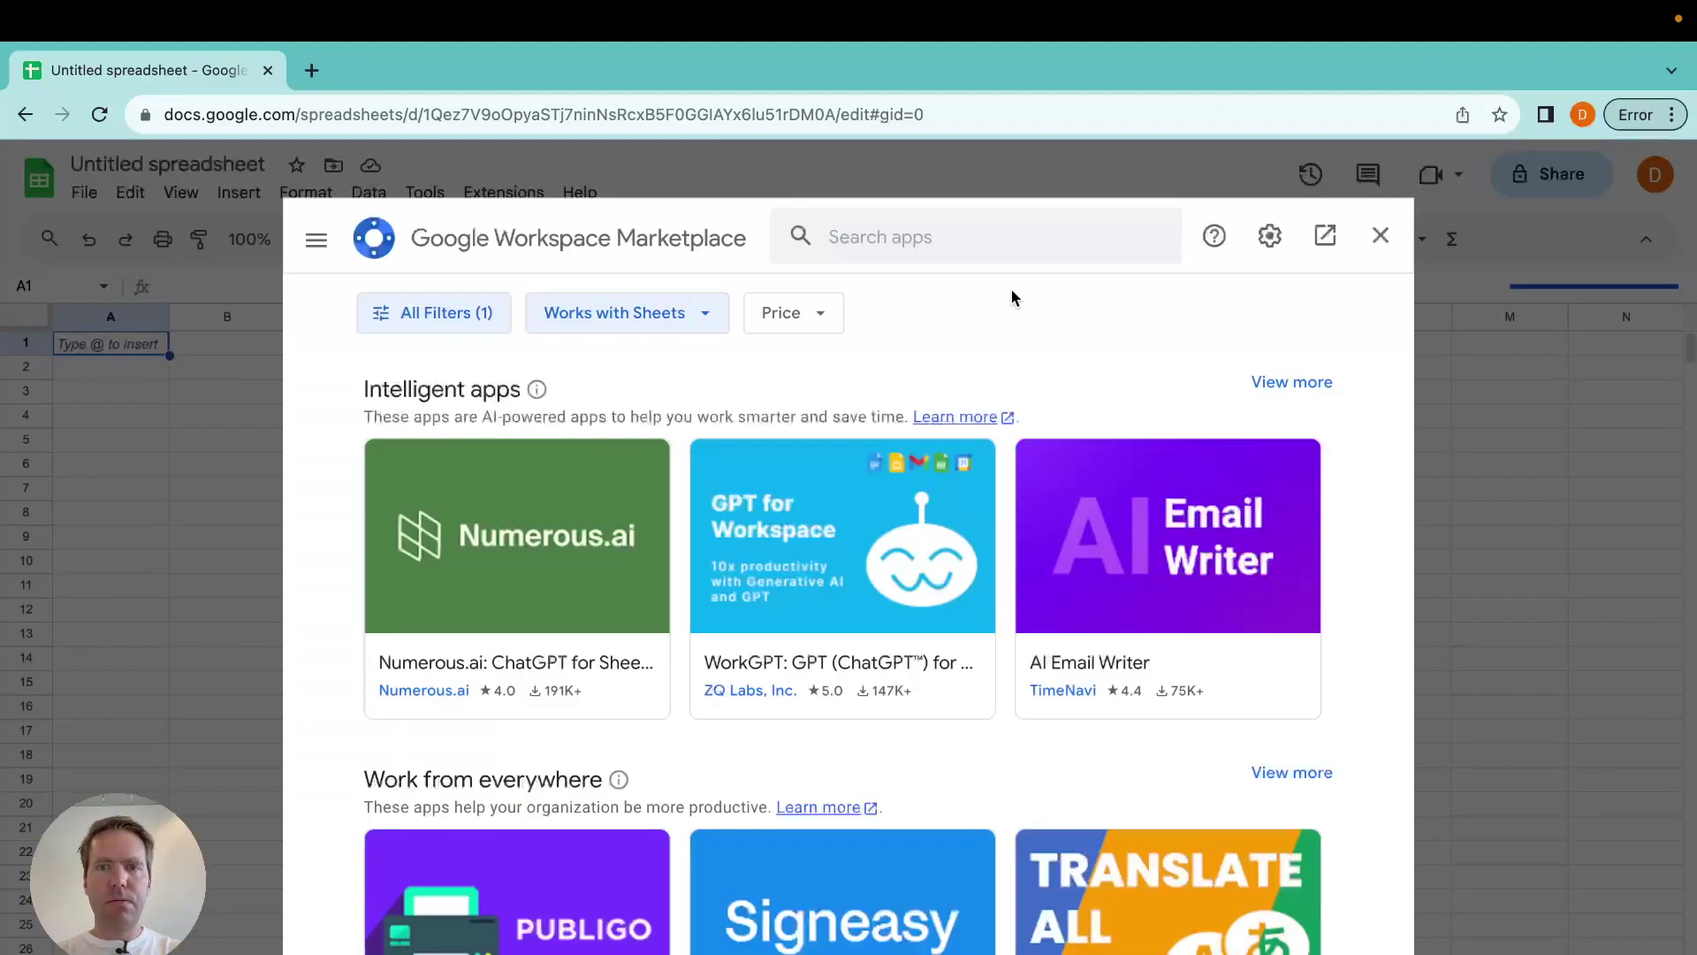
Search the Marketplace for 'windsor.ai' and open the Windsor.ai add-on listing.
left_click(968, 239)
type("windsor.ai")
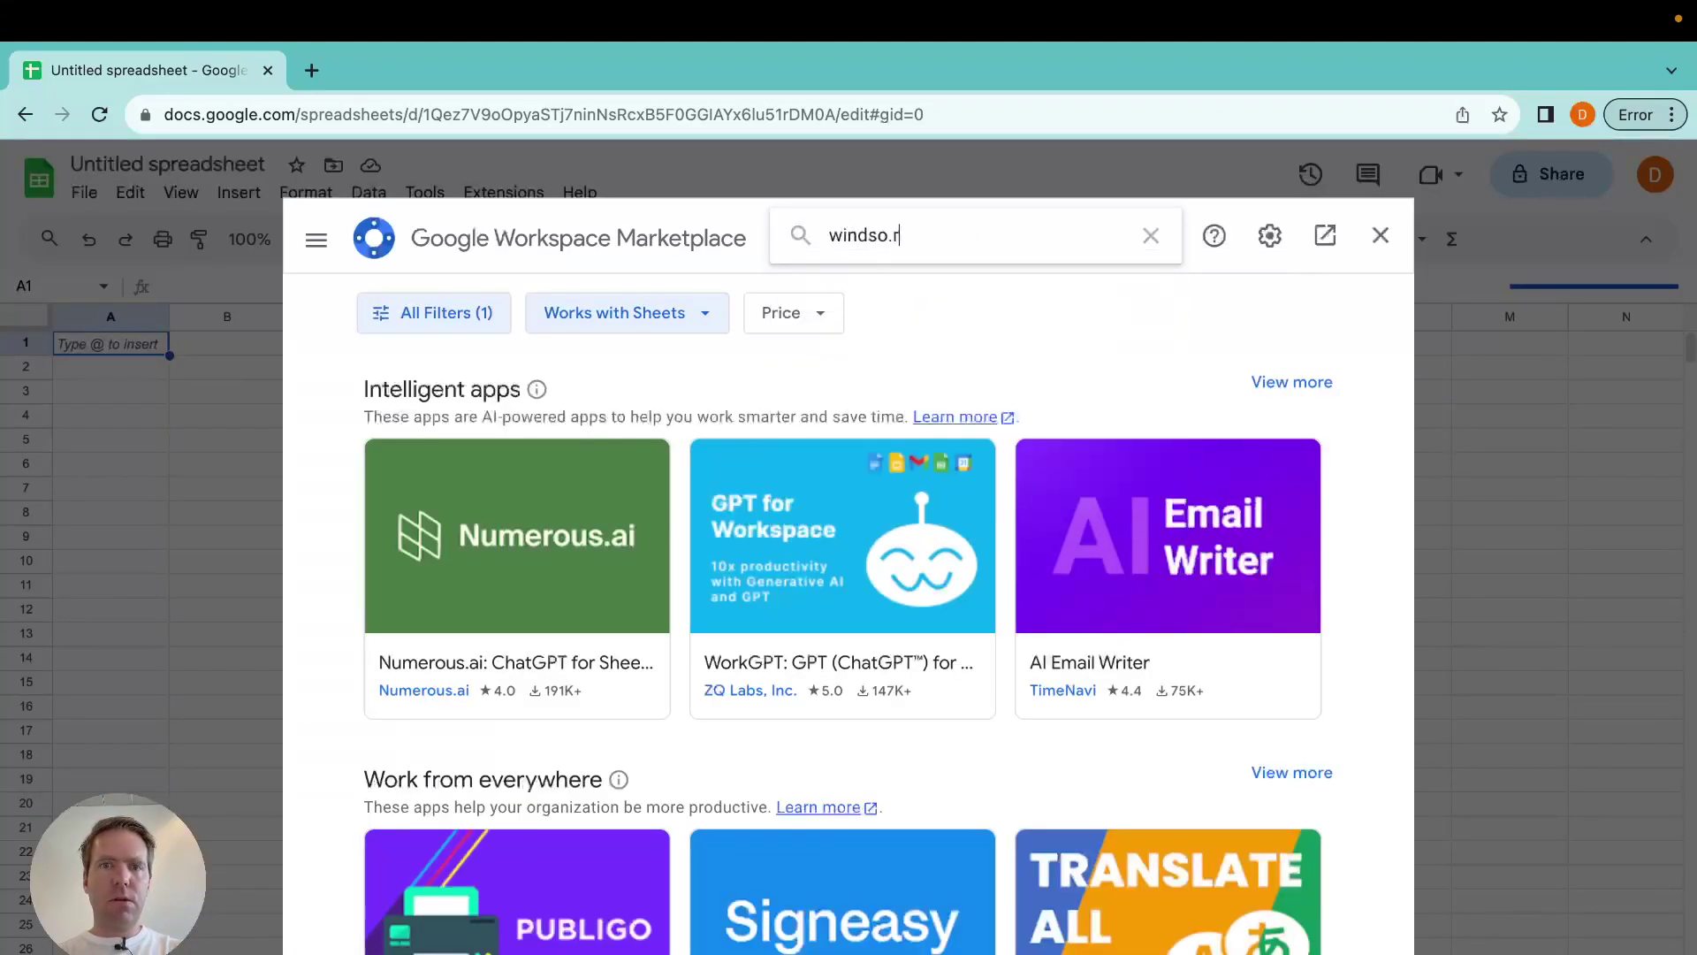
key("Return")
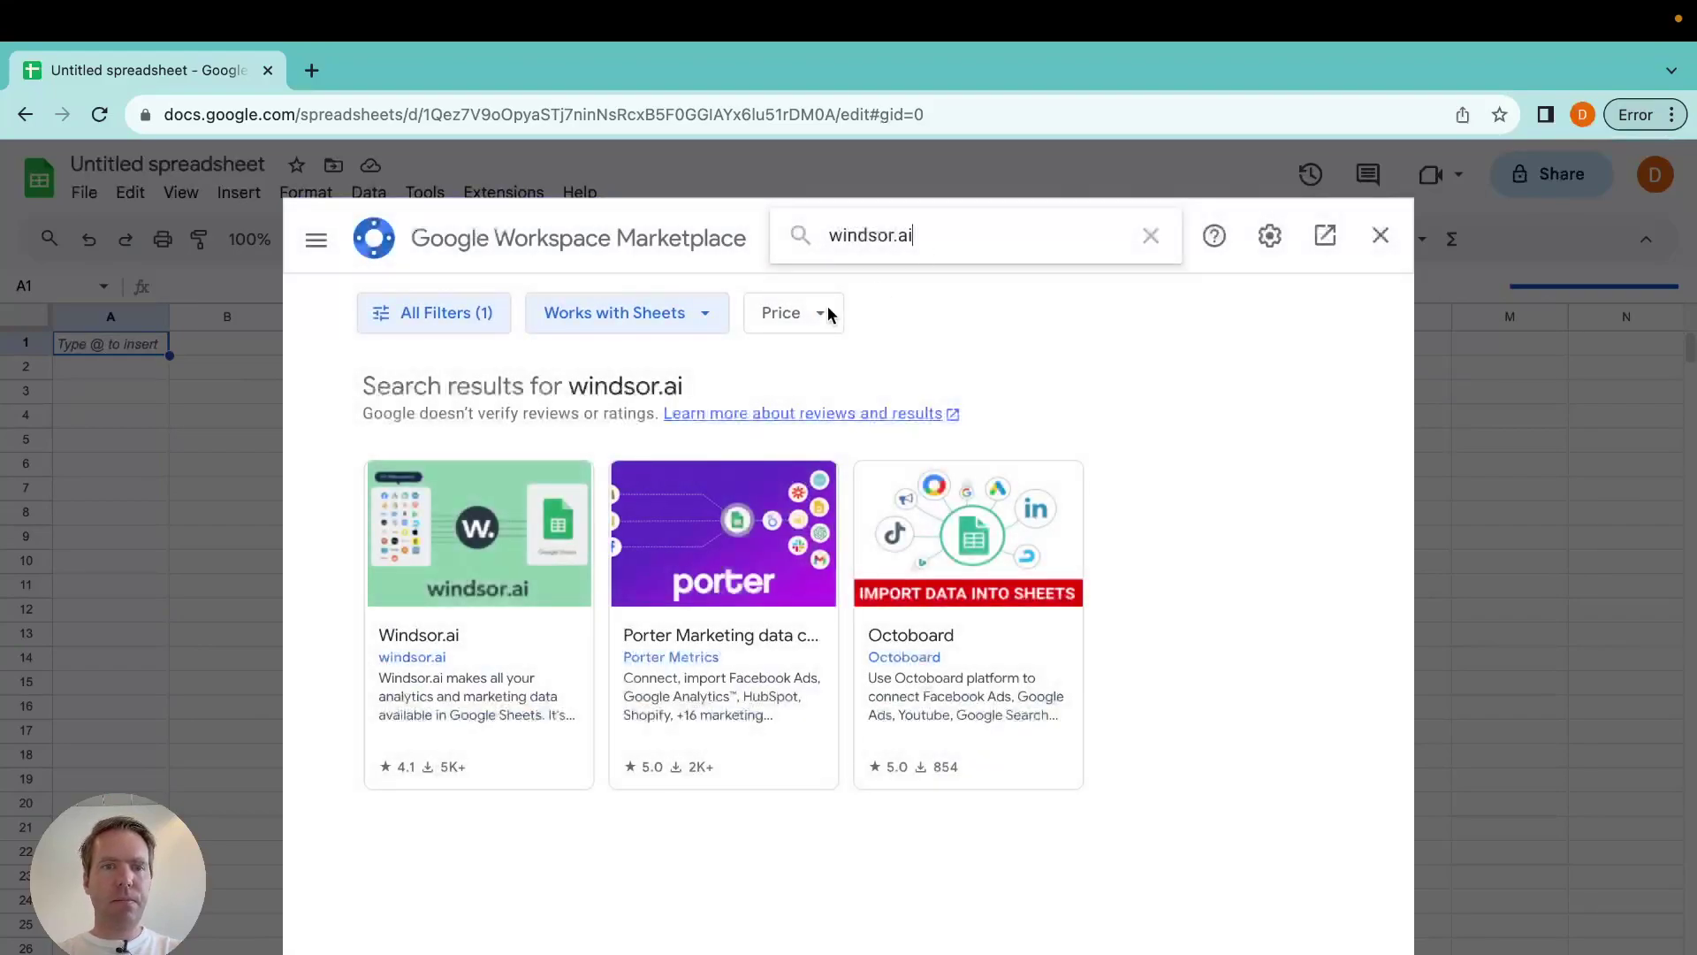
left_click(507, 639)
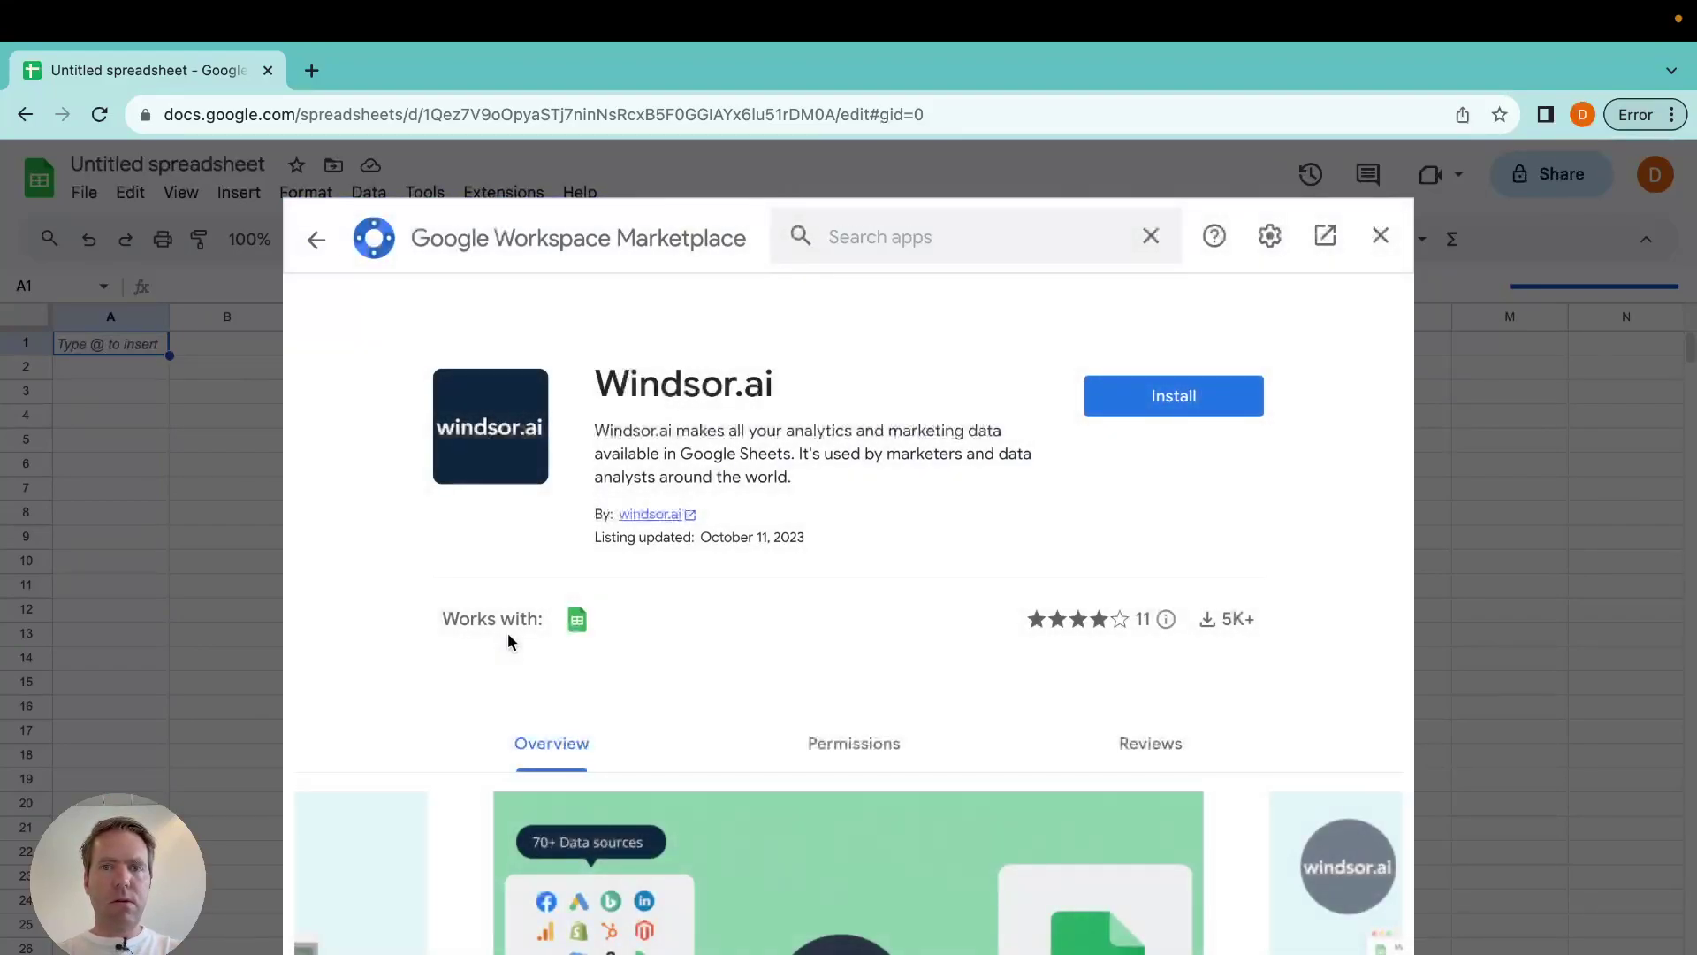
Install Windsor.ai, choose the existing Google account and allow the add-on access.
left_click(1225, 405)
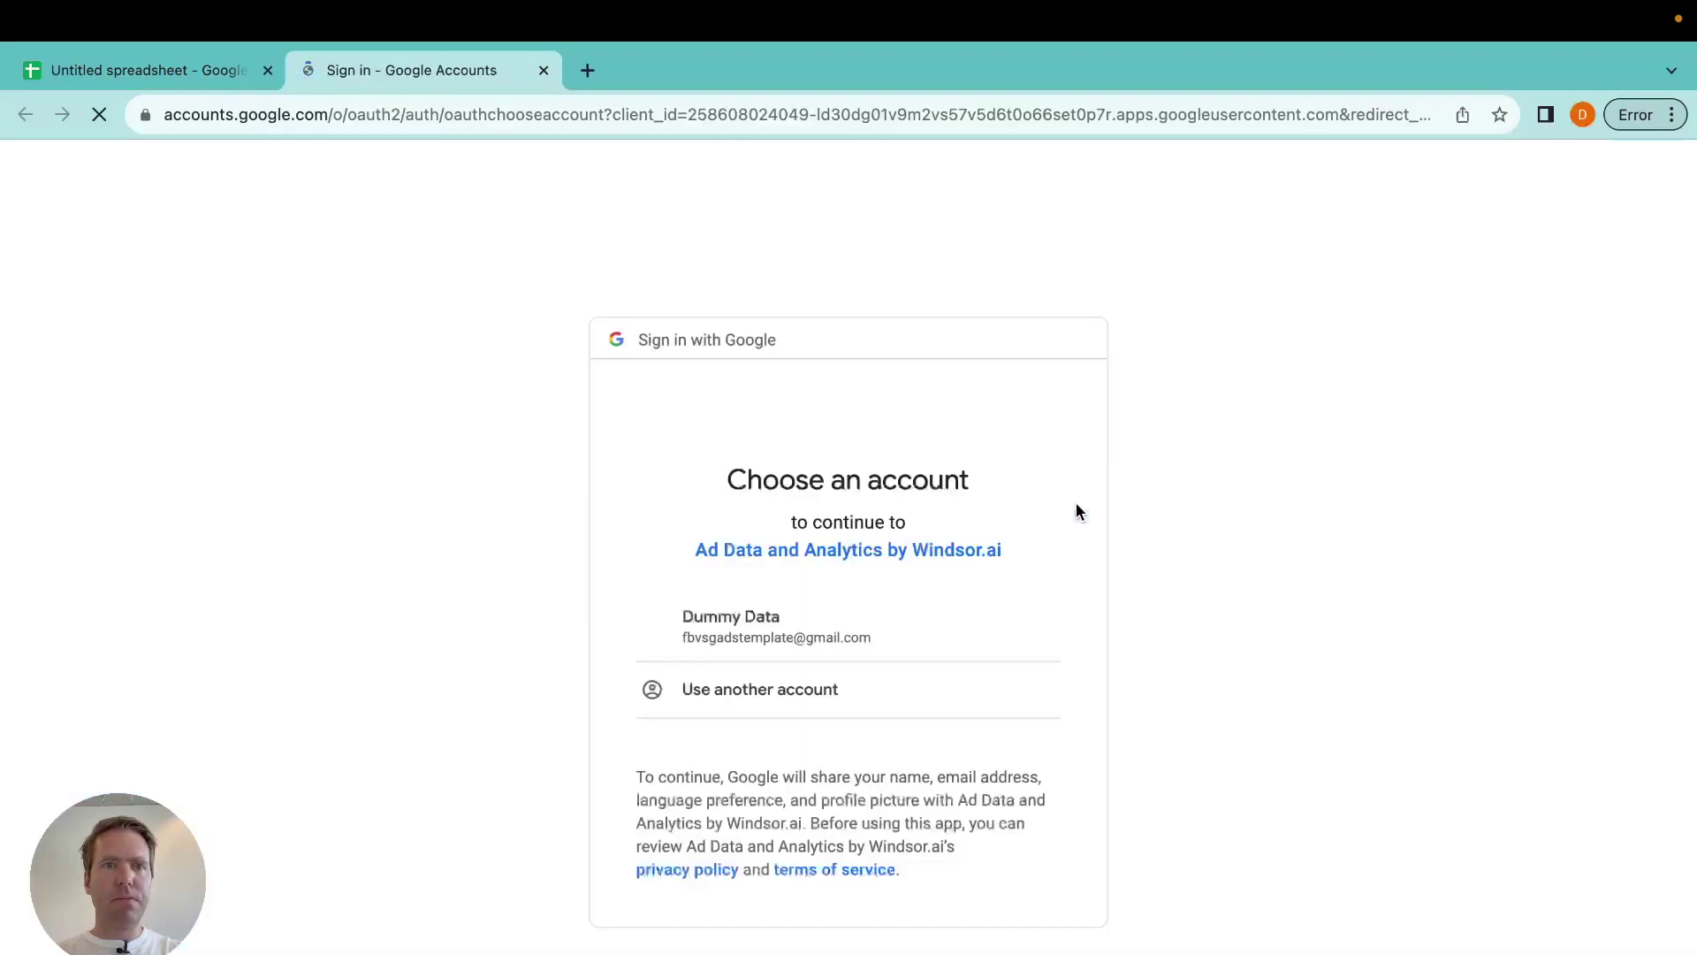
left_click(815, 644)
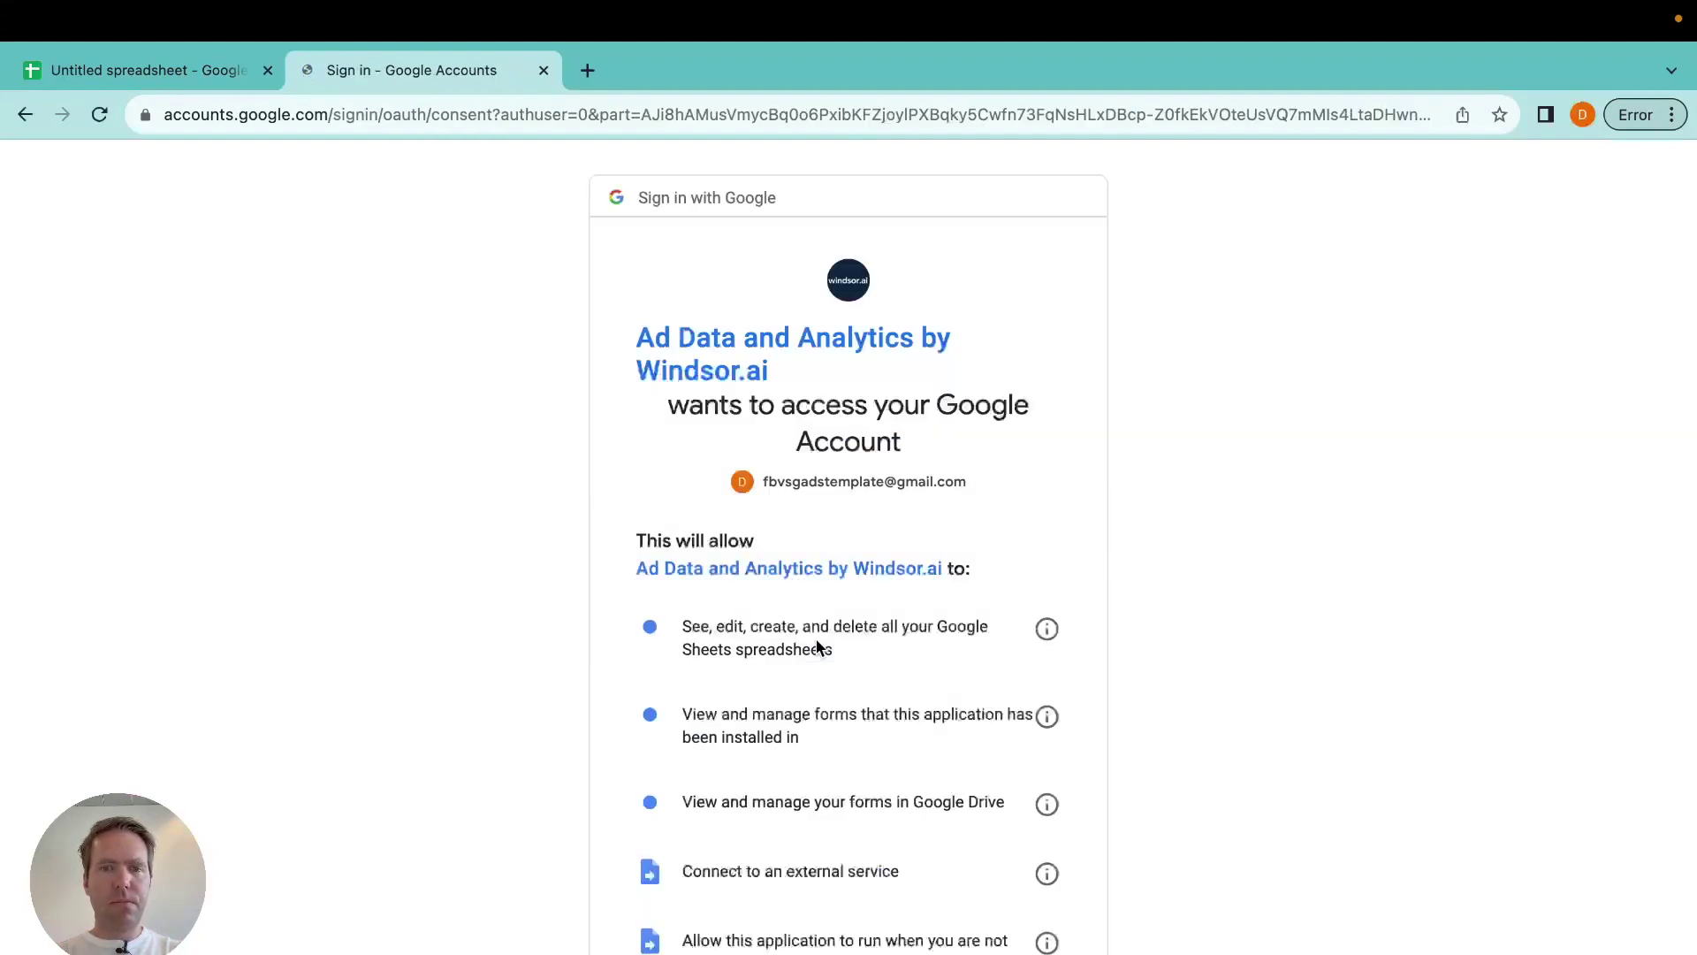
scroll(815, 638, "down", 5)
scroll(815, 638, "down", 3)
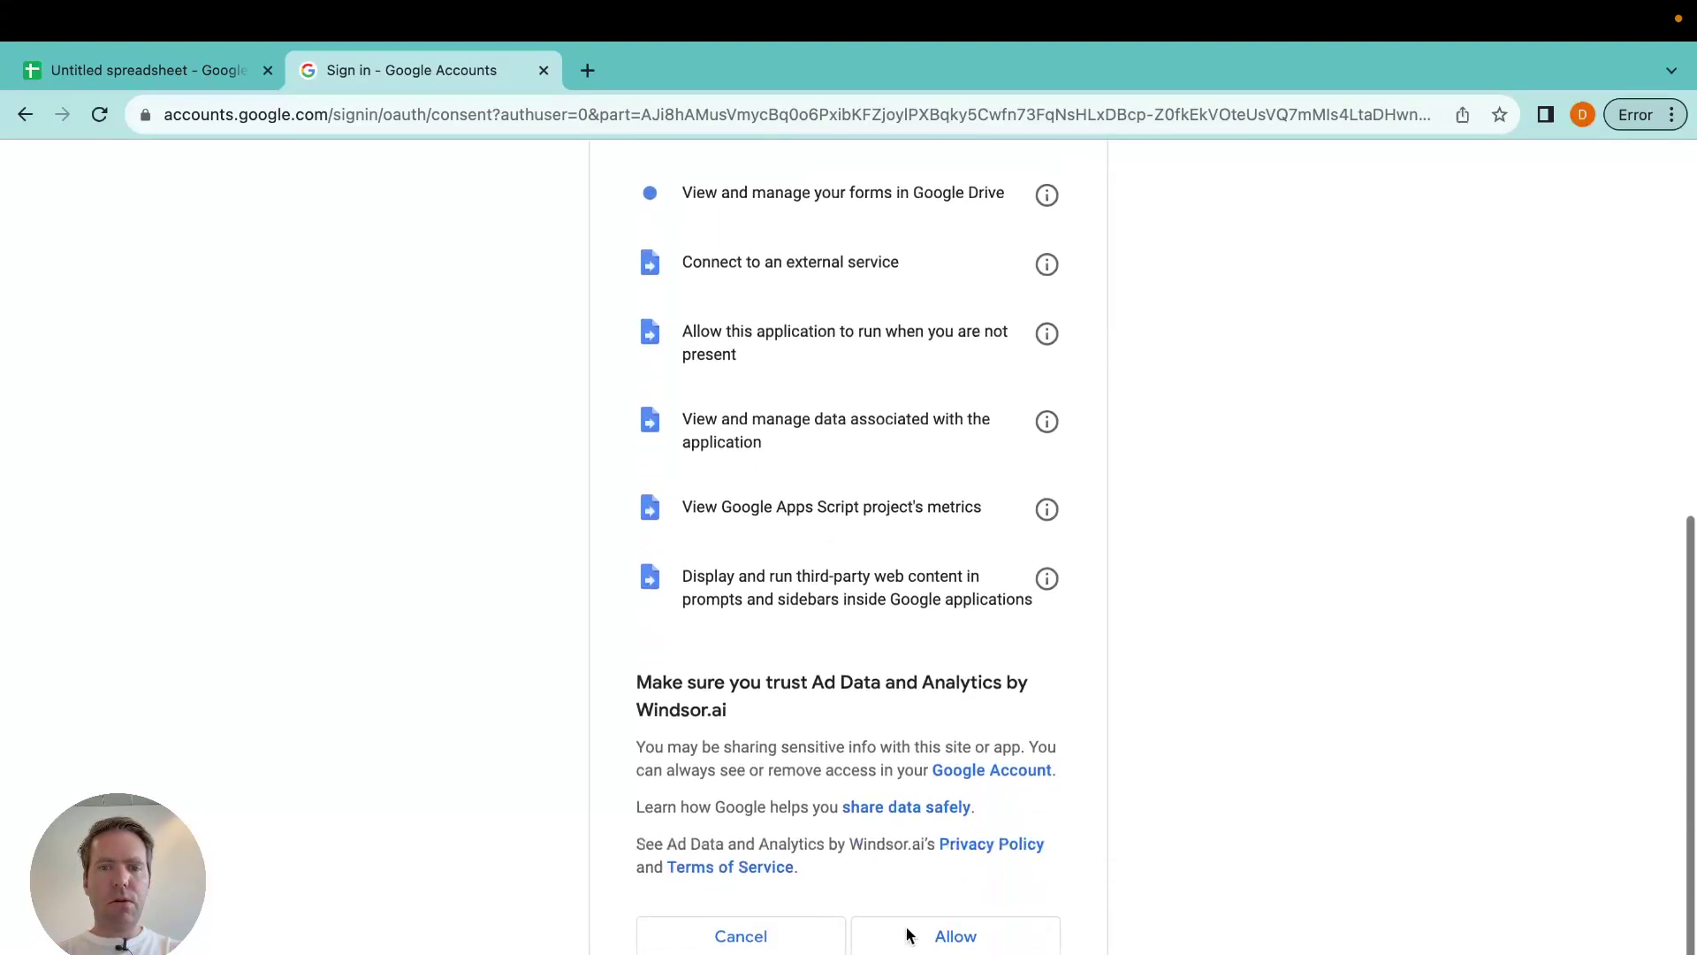
left_click(956, 939)
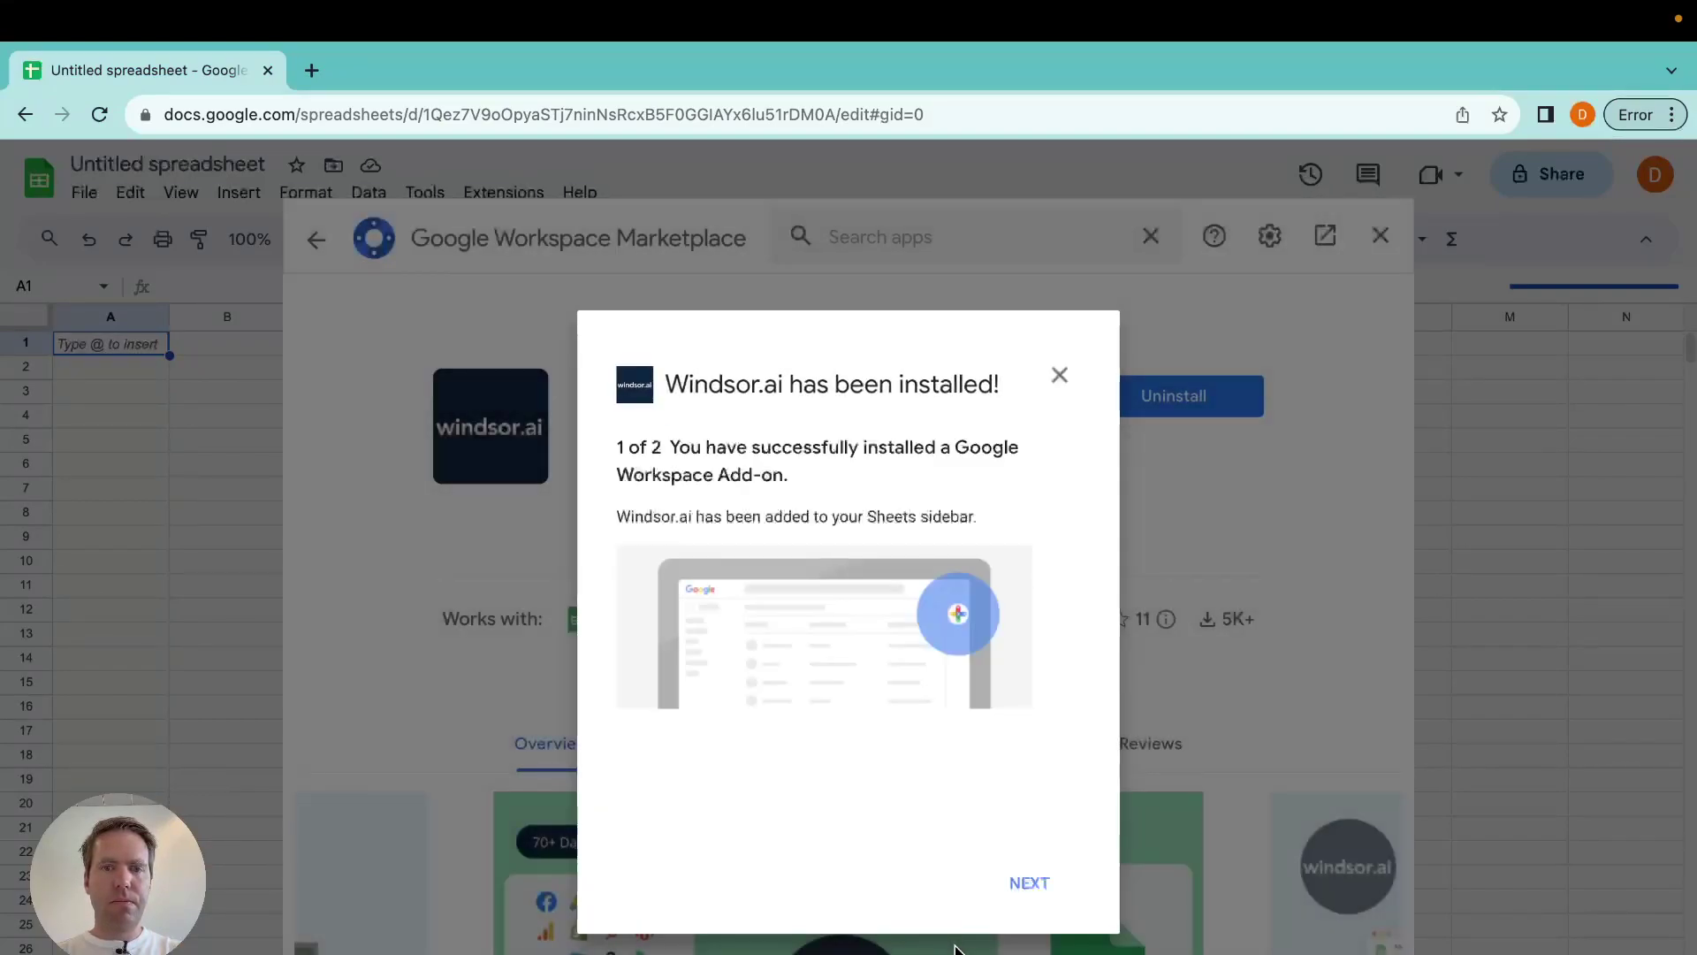
Continue the install confirmation to step 2, Additional setup.
left_click(1036, 887)
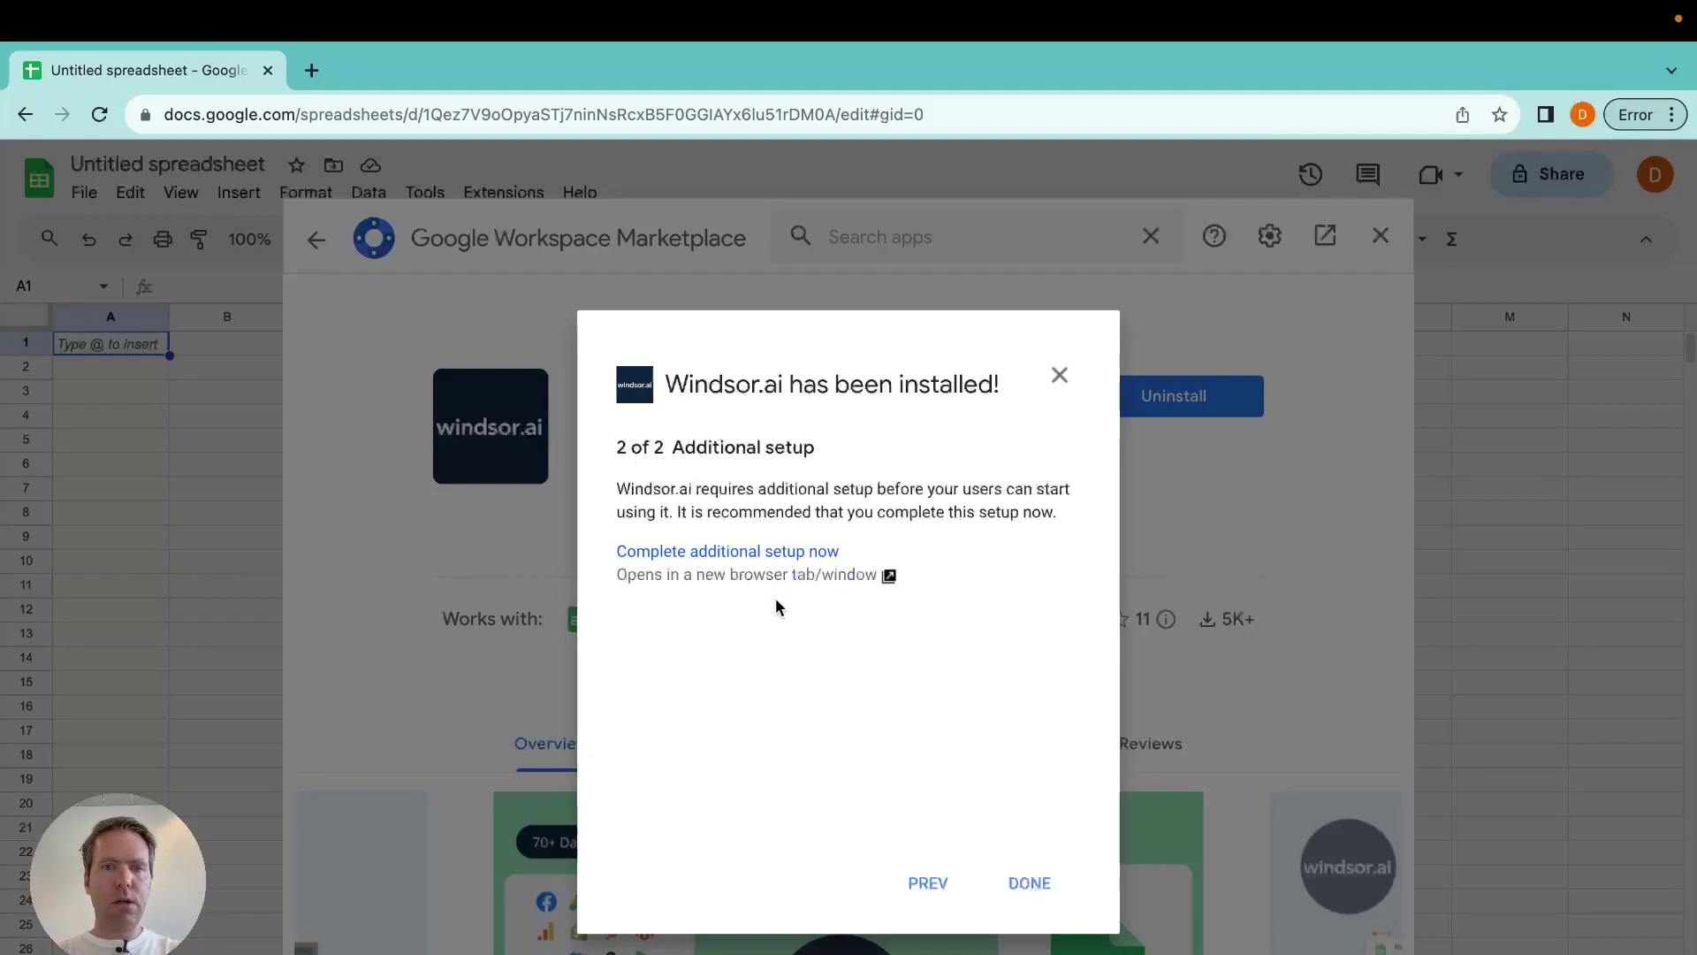
Start Windsor.ai's additional setup and sign up with the Google account.
left_click(754, 551)
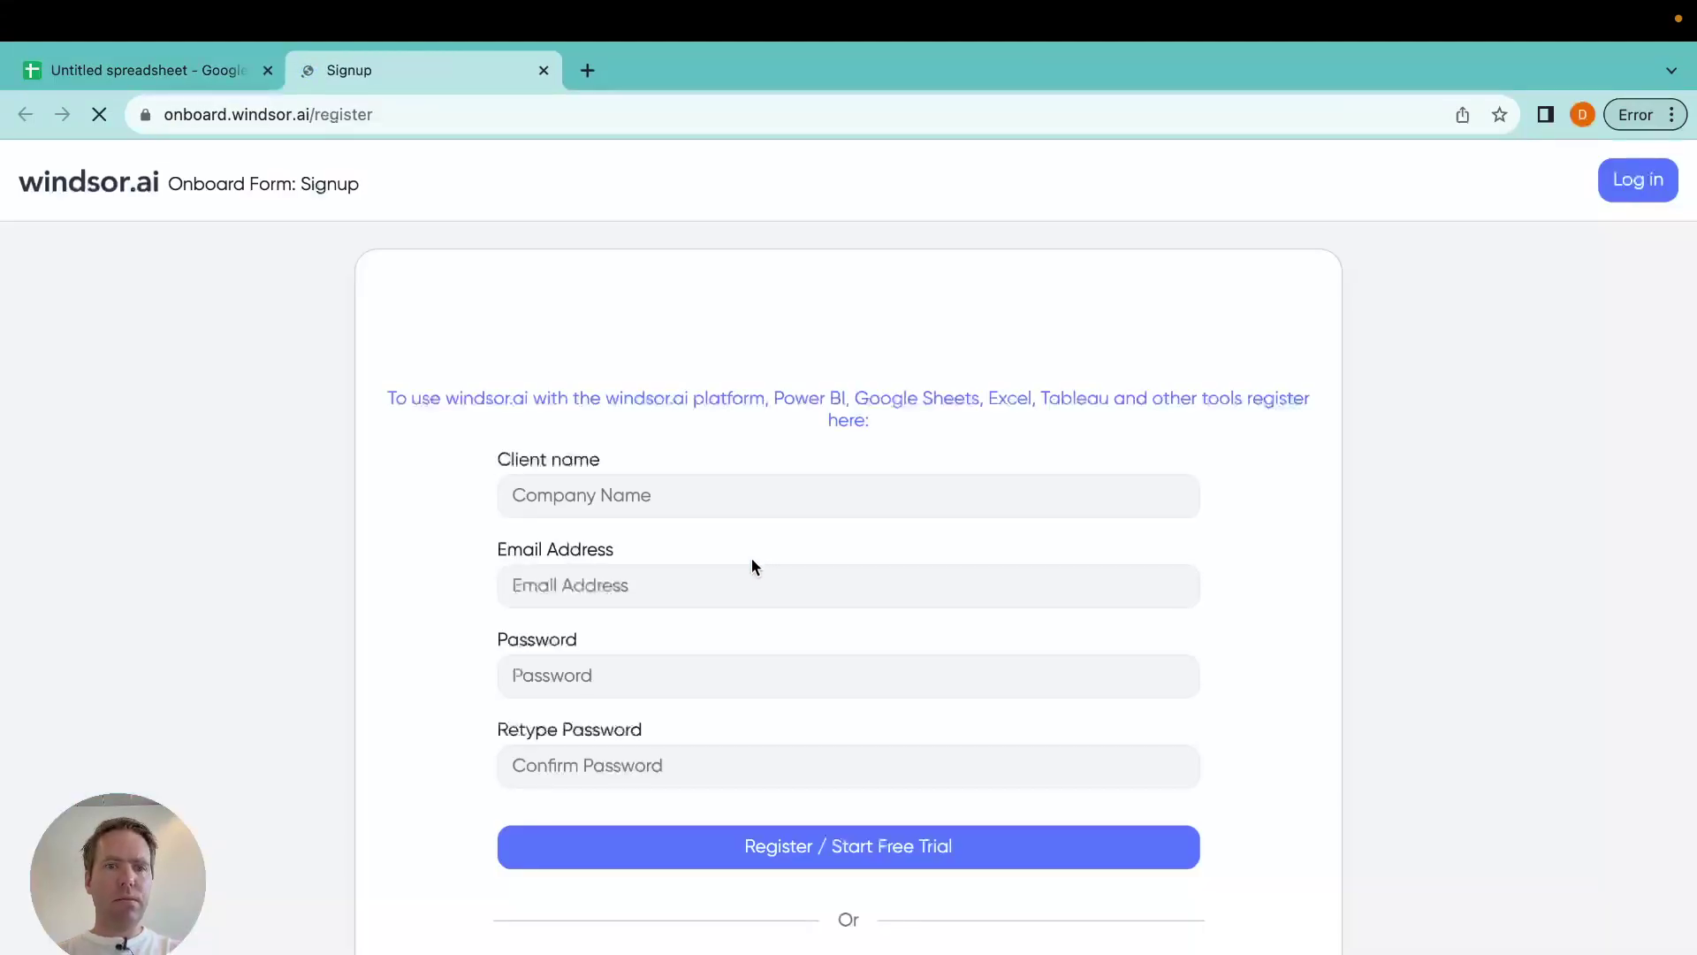
scroll(764, 518, "down", 1)
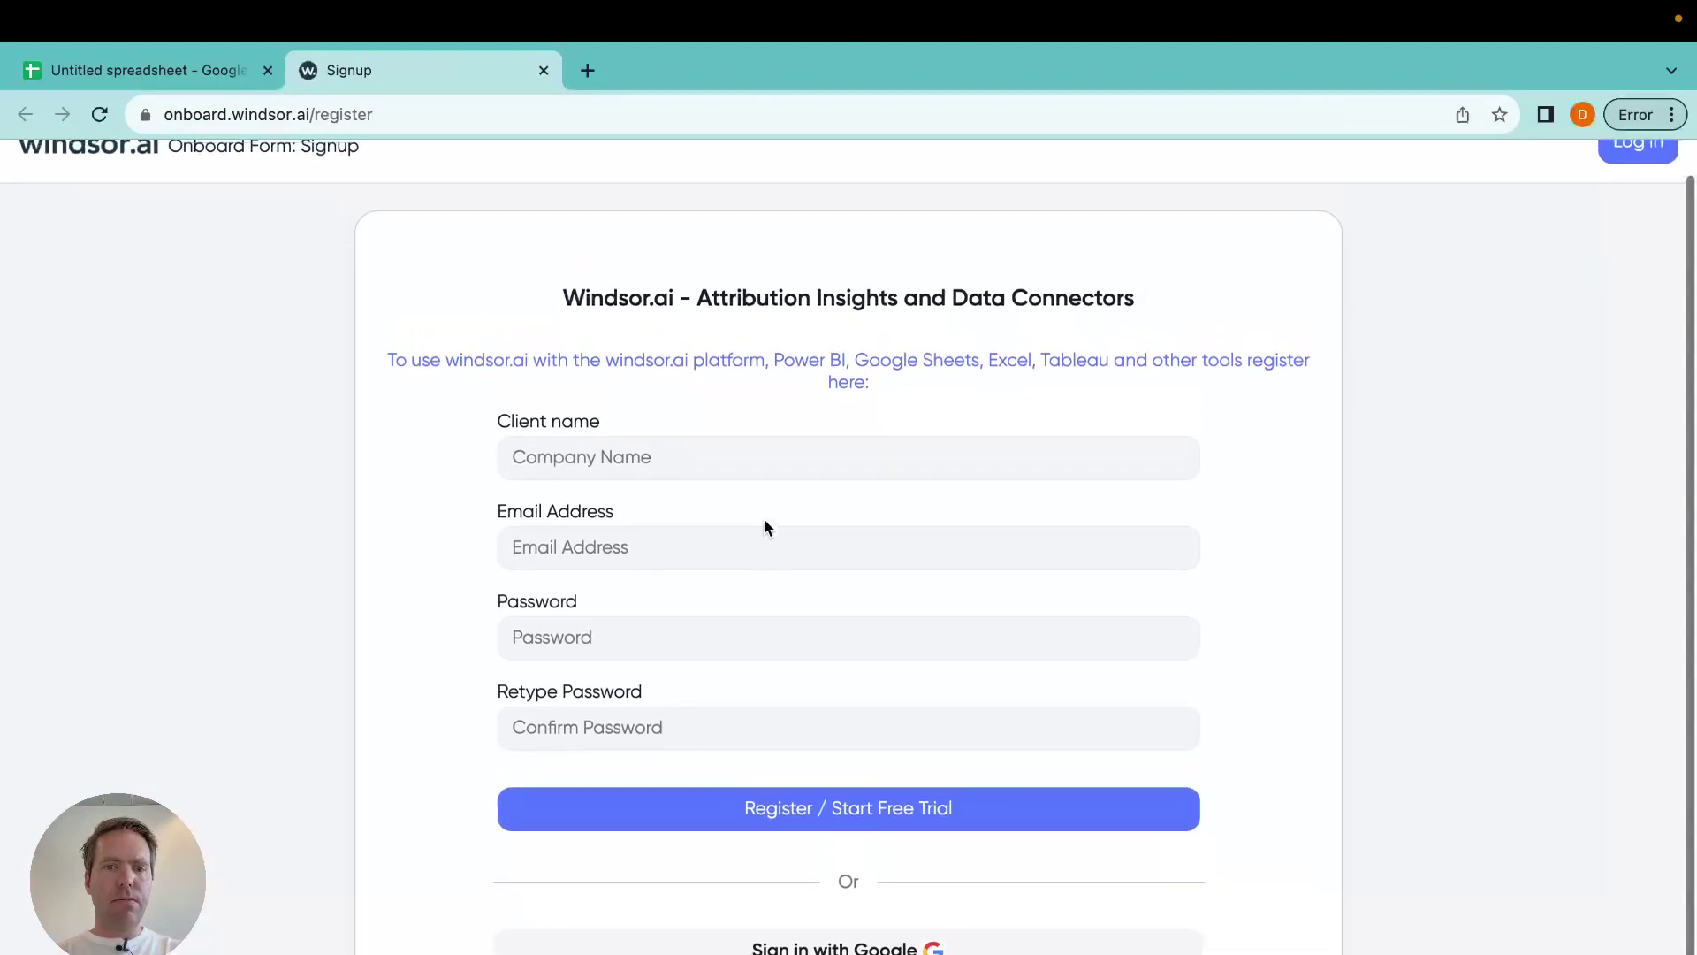
scroll(764, 526, "up", 1)
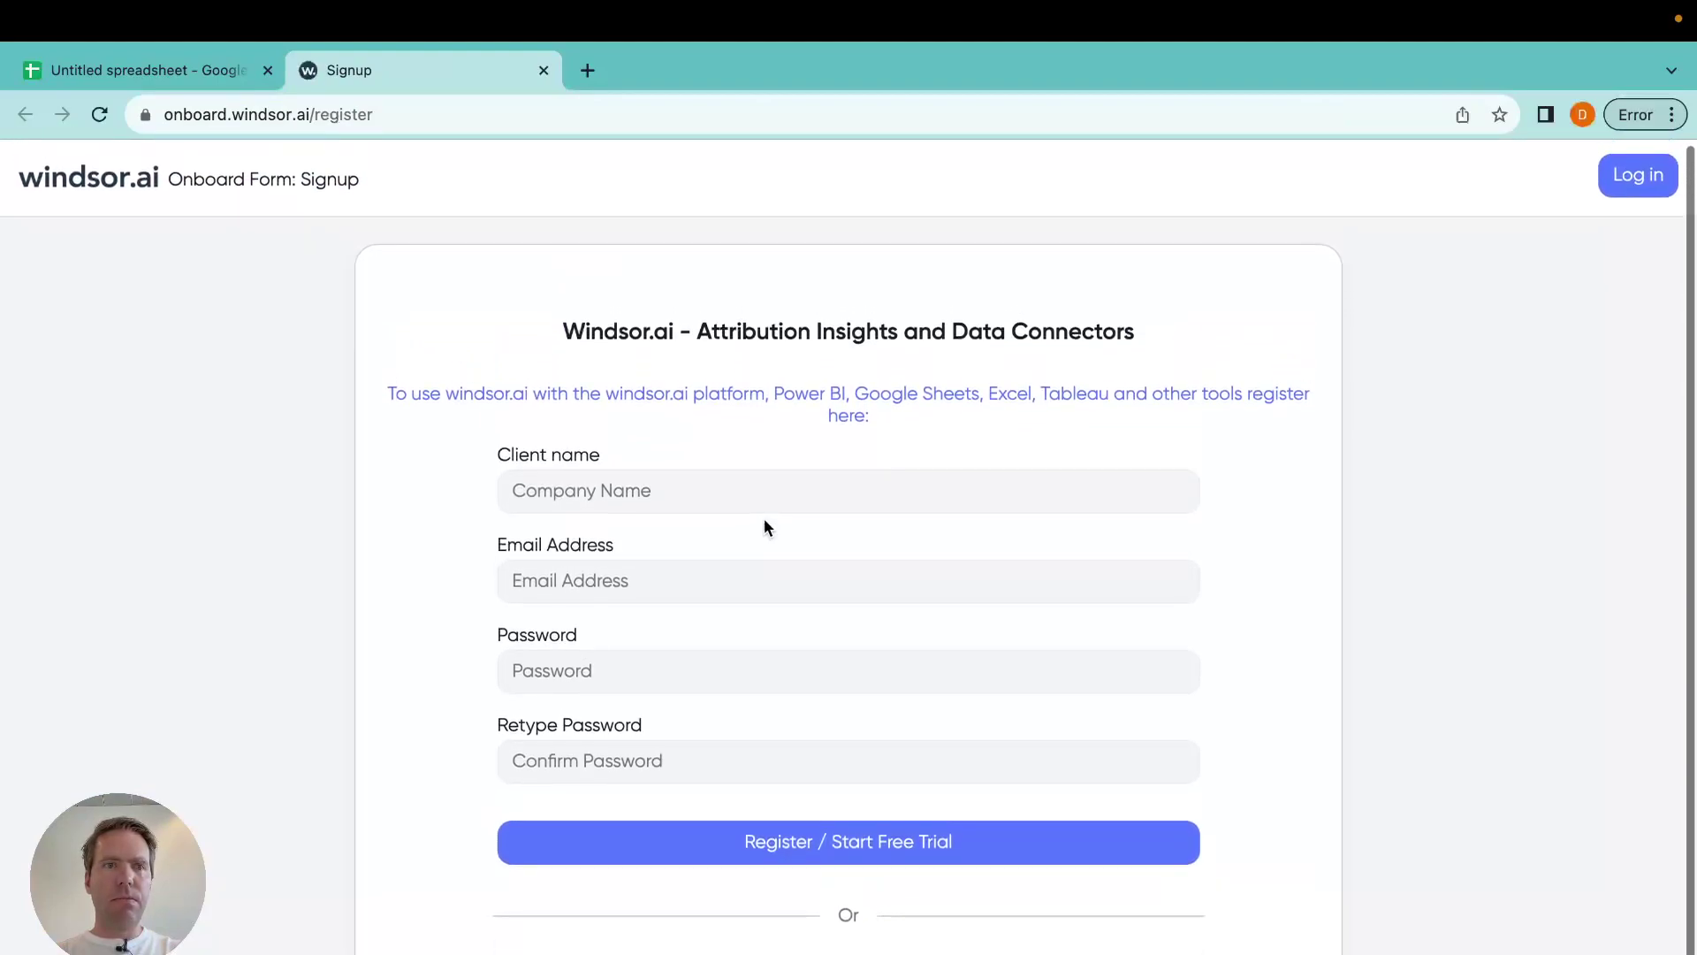
scroll(766, 527, "down", 1)
left_click(836, 944)
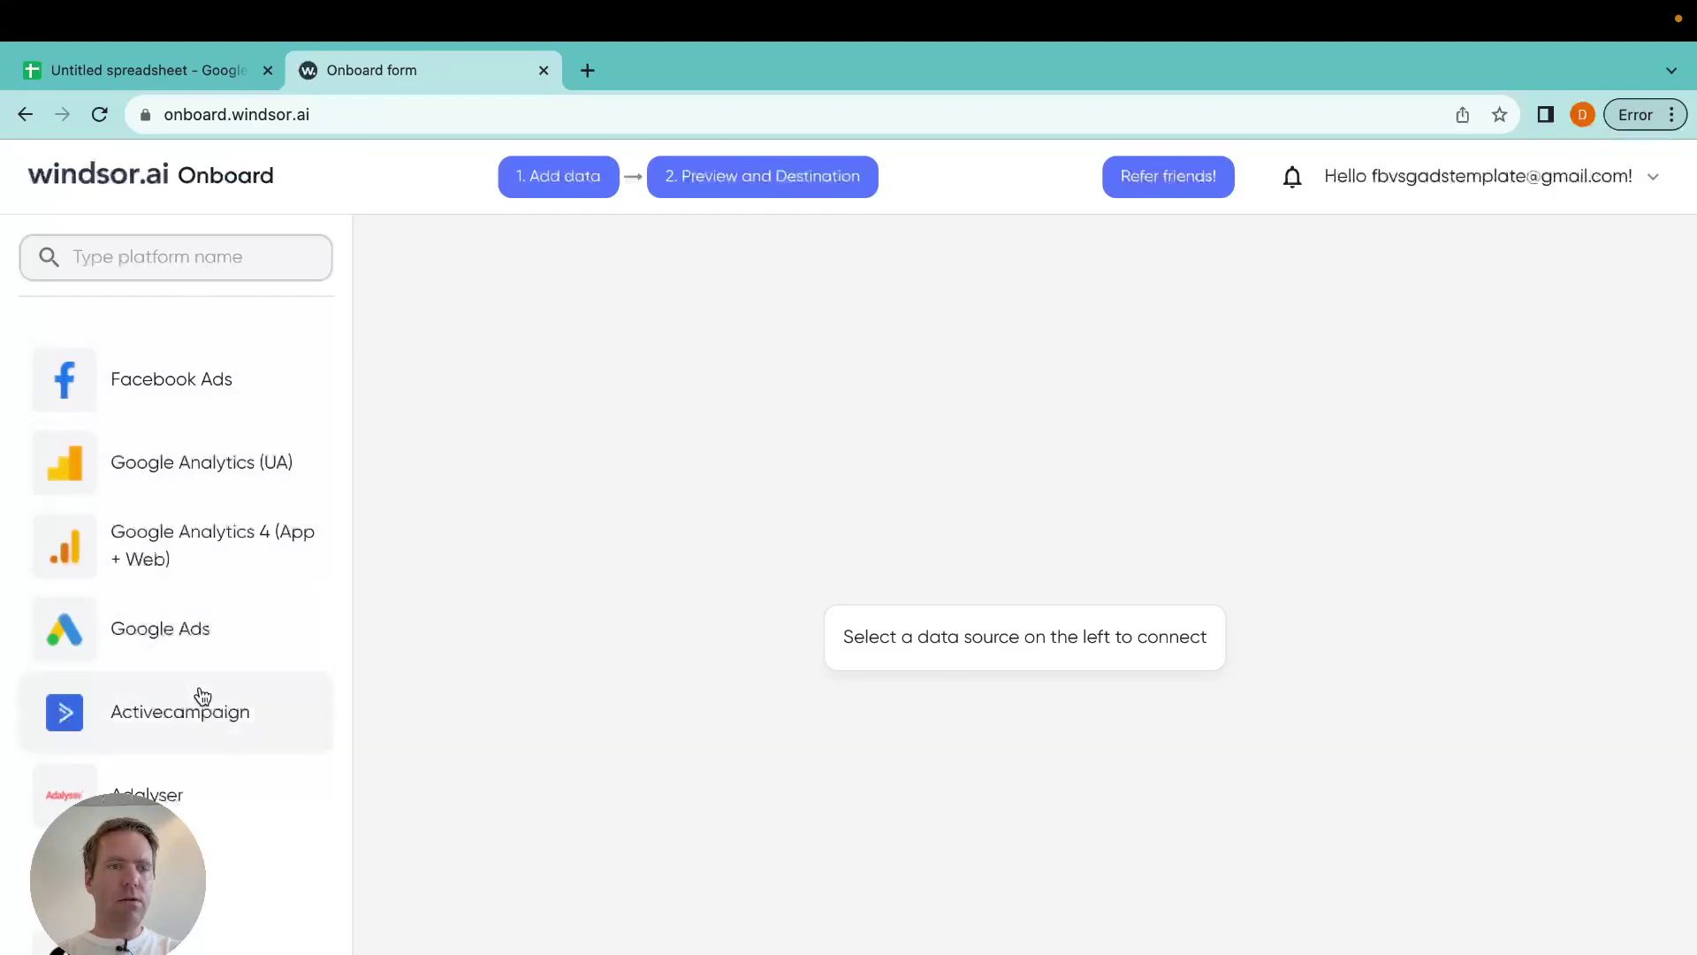
Choose Facebook Ads from Windsor.ai's platform list as the data source.
scroll(201, 695, "down", 5)
scroll(202, 694, "up", 5)
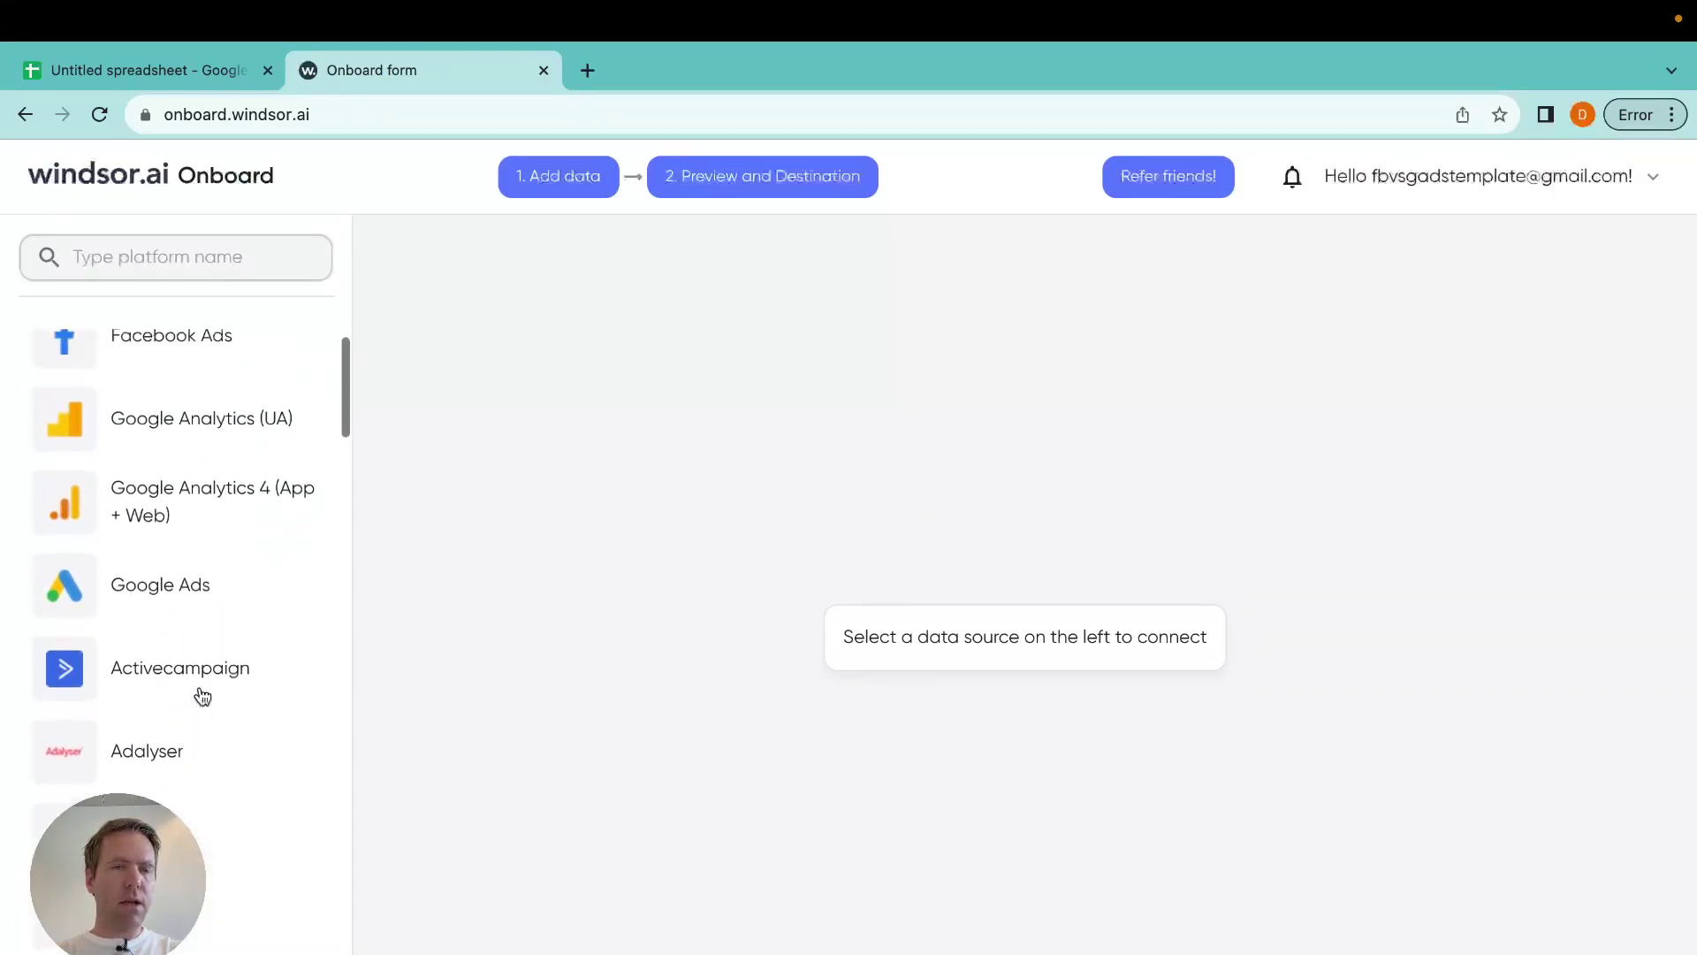
scroll(201, 695, "down", 12)
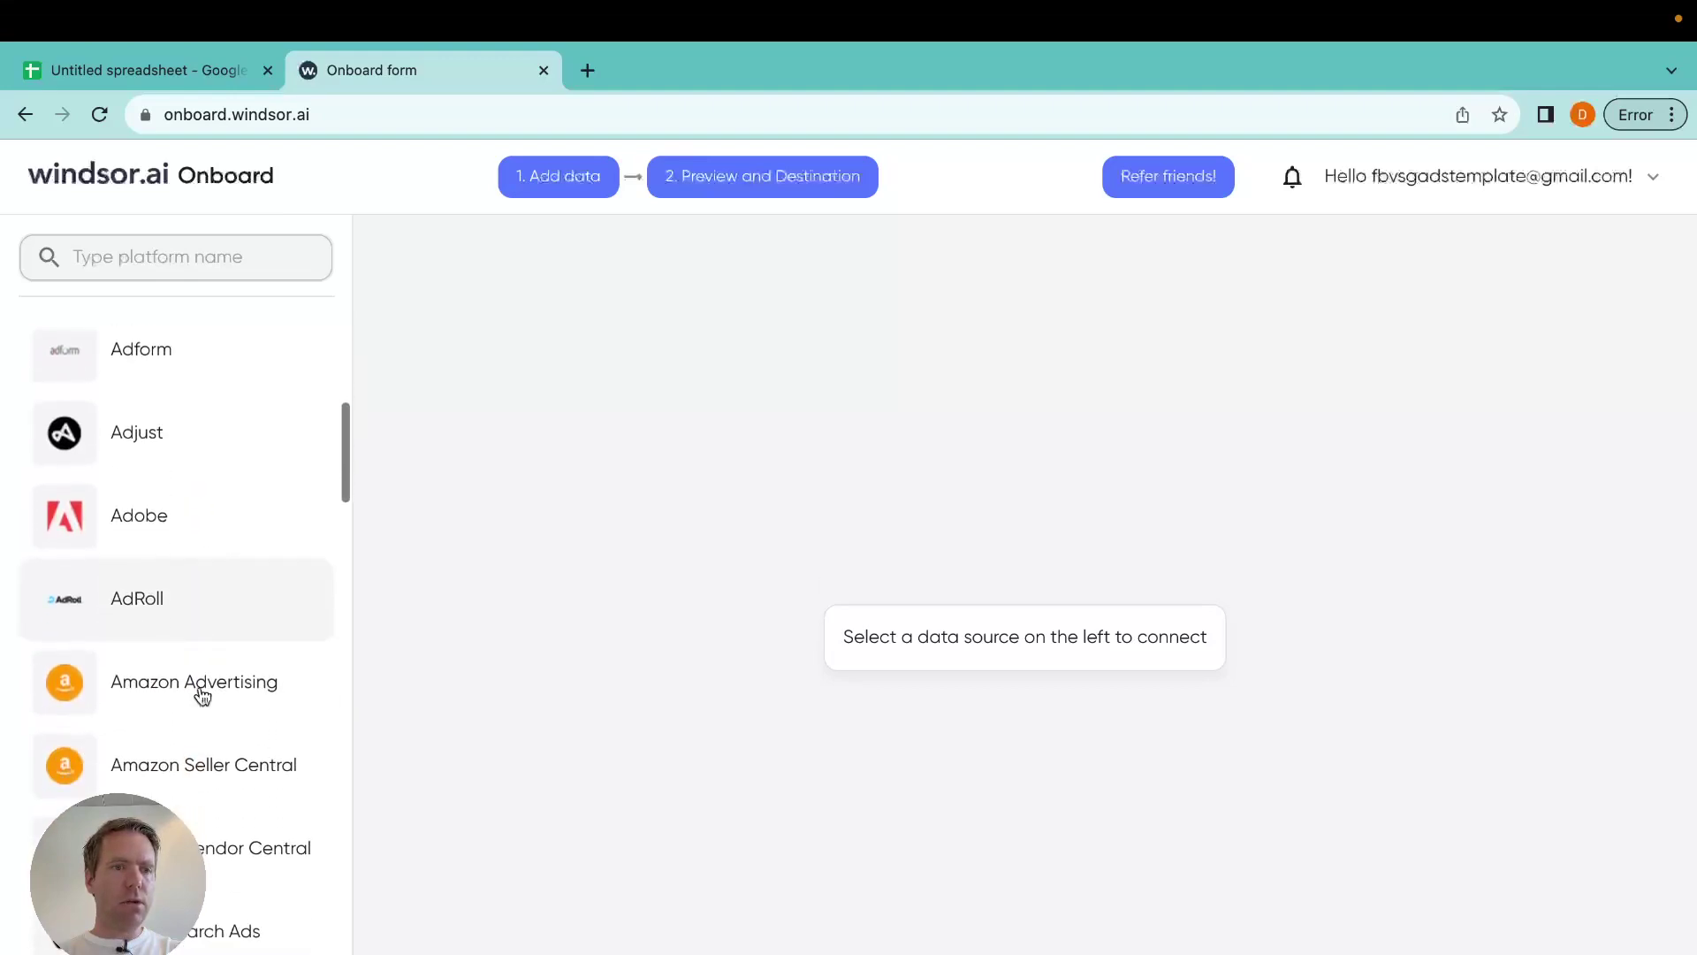
scroll(203, 696, "up", 12)
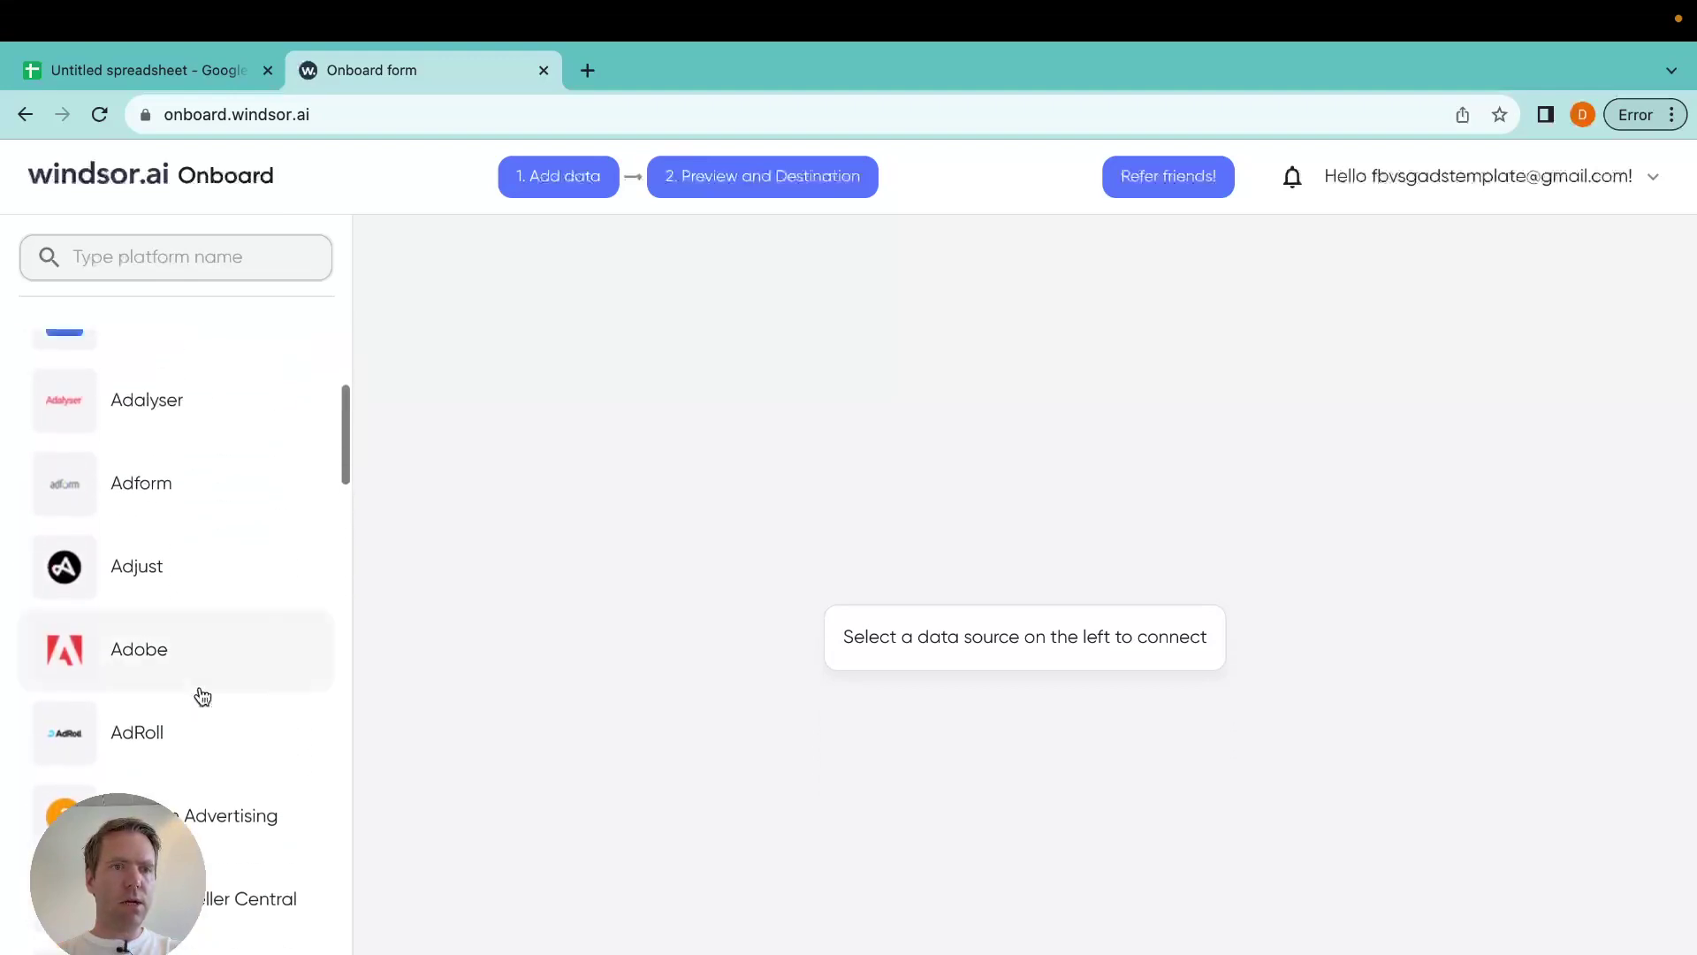
scroll(210, 451, "up", 1)
left_click(208, 394)
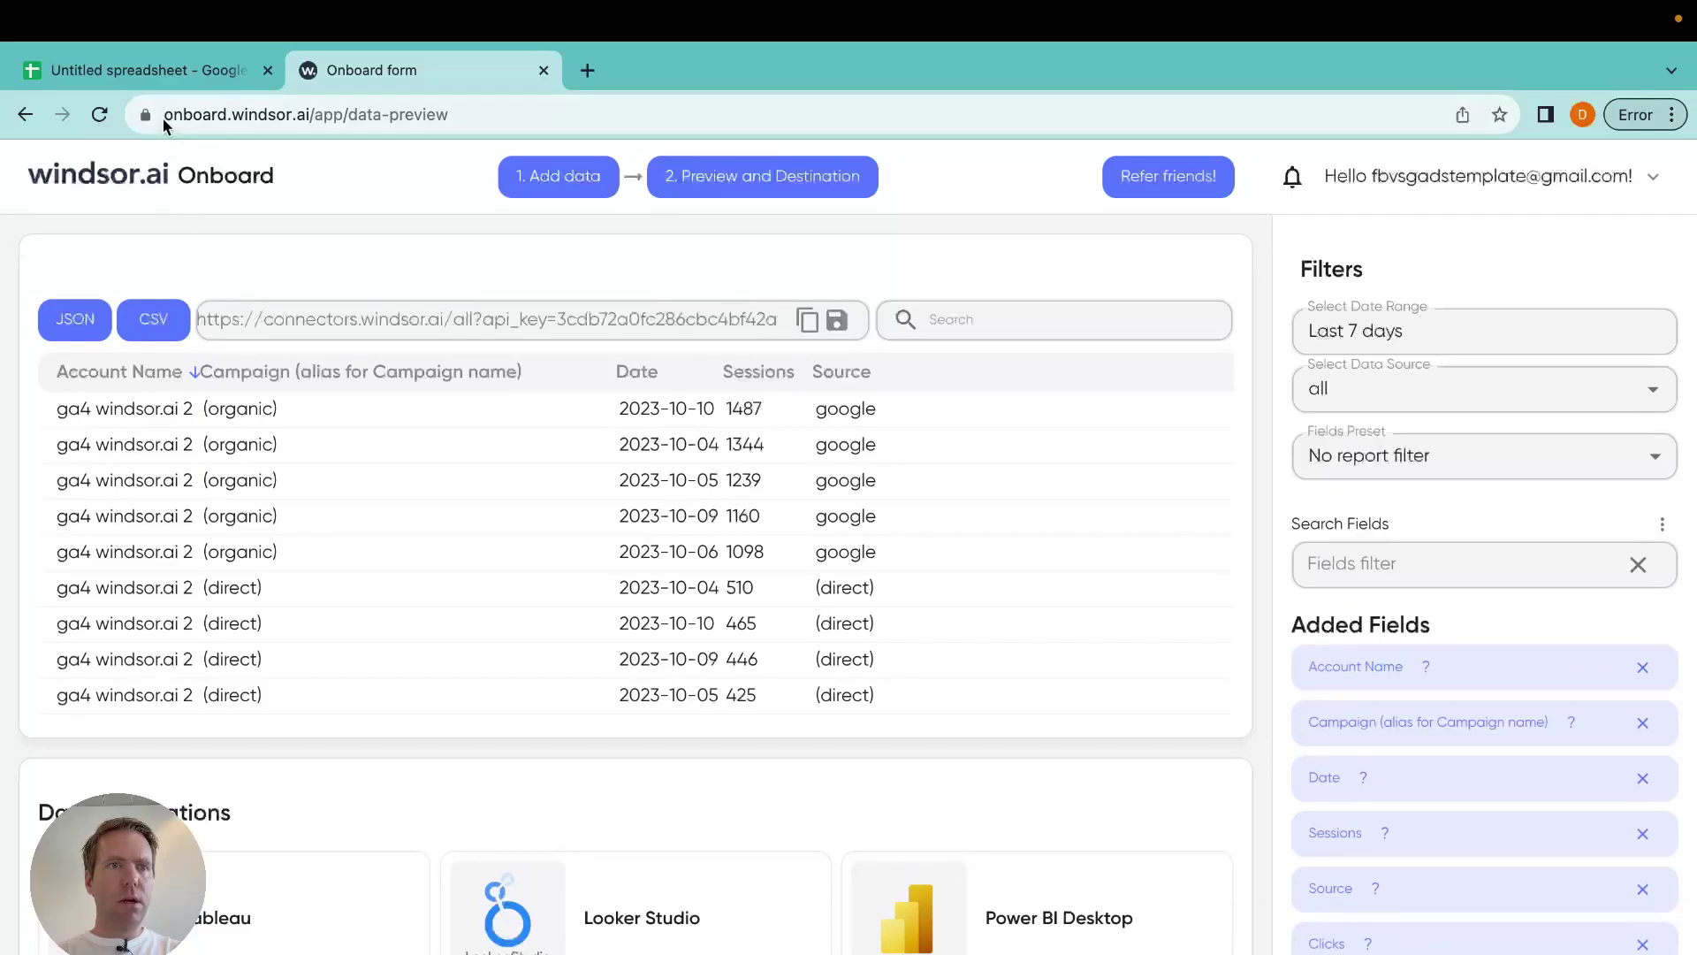
Back in the spreadsheet, finish the install confirmation and close the Marketplace.
left_click(148, 82)
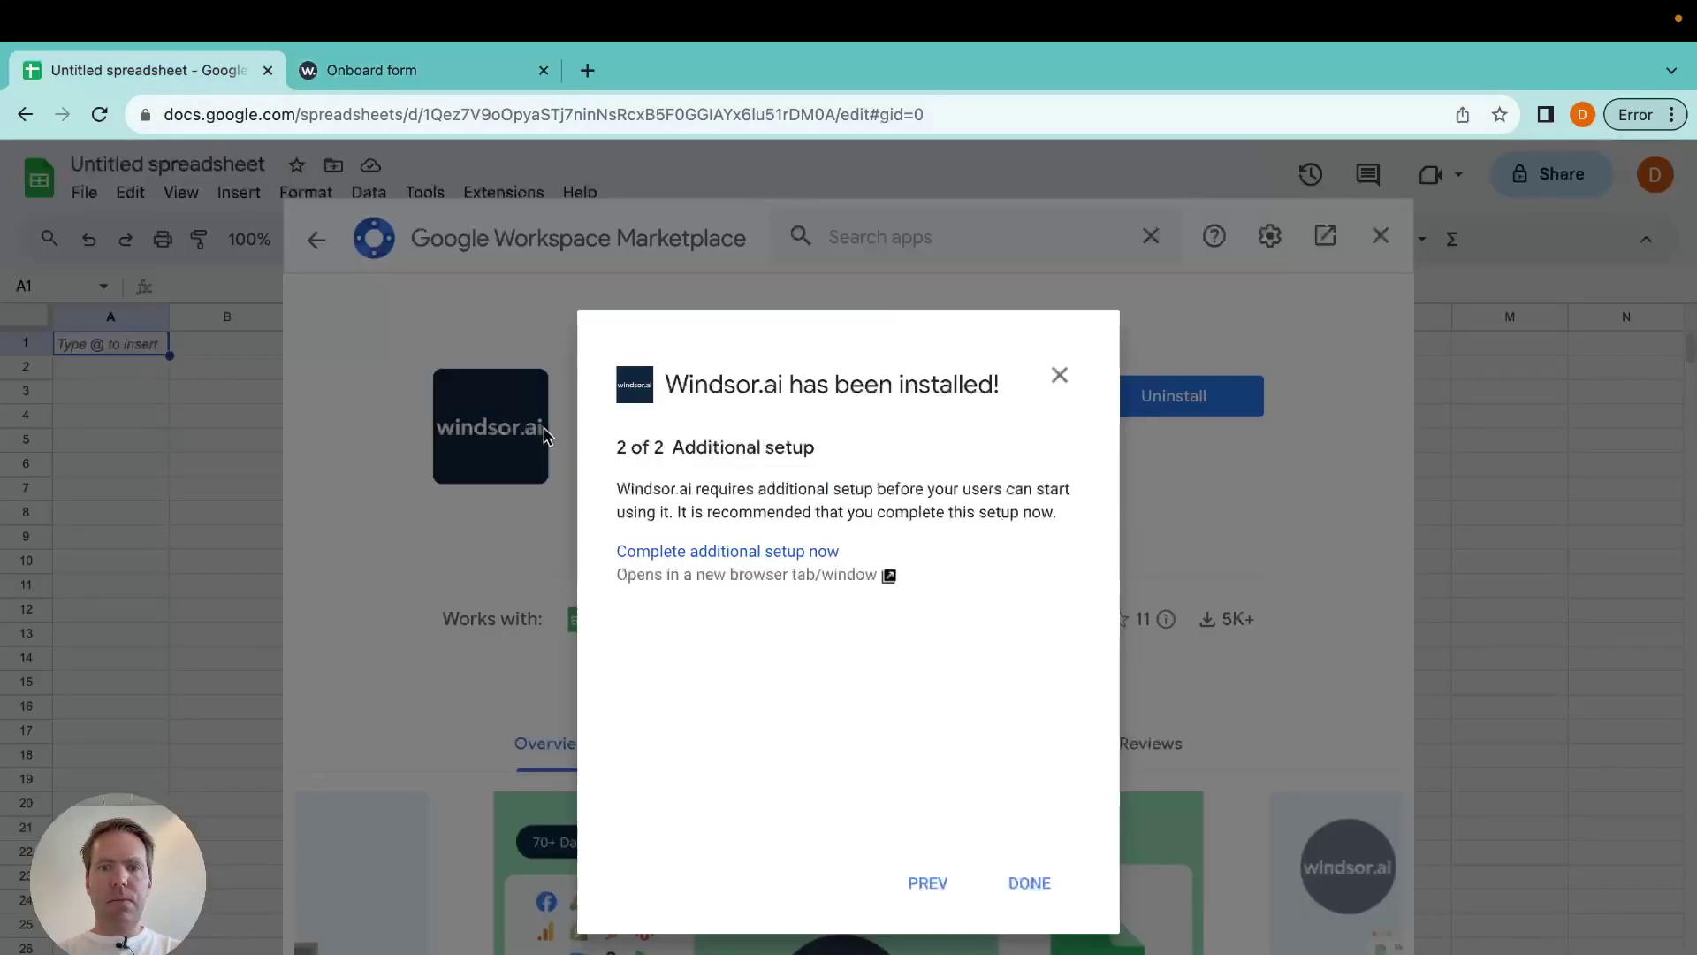
left_click(1026, 883)
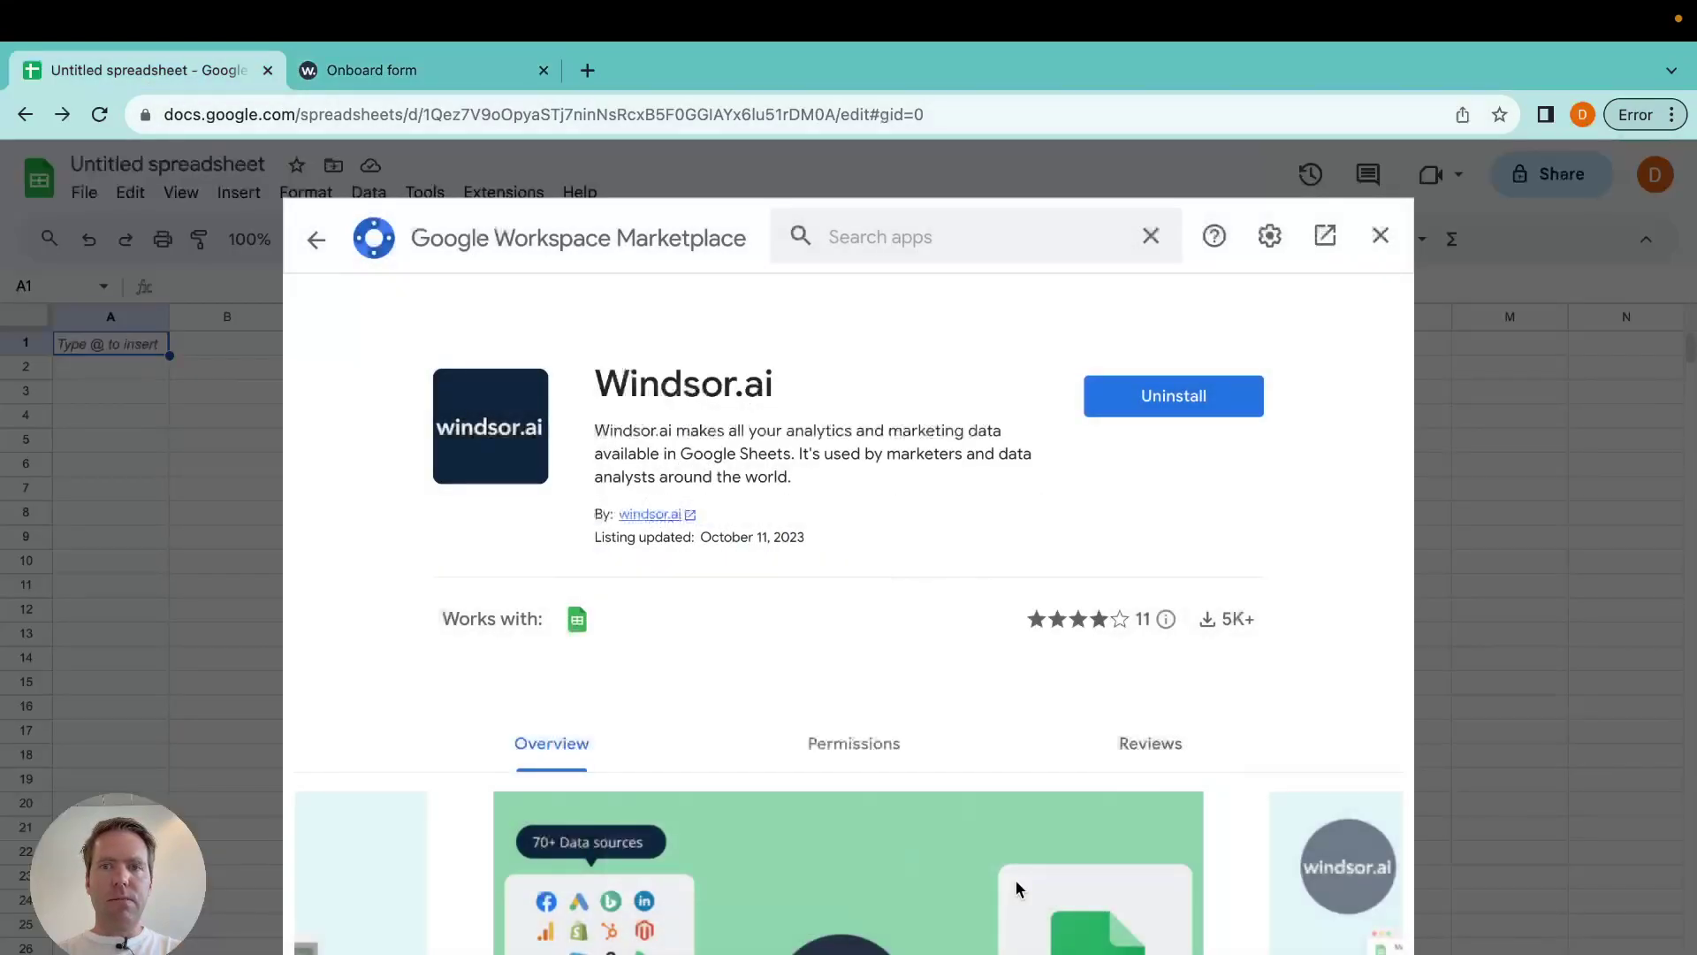
left_click(1373, 251)
Open the Windsor.ai login from Extensions and focus its API key field.
left_click(488, 203)
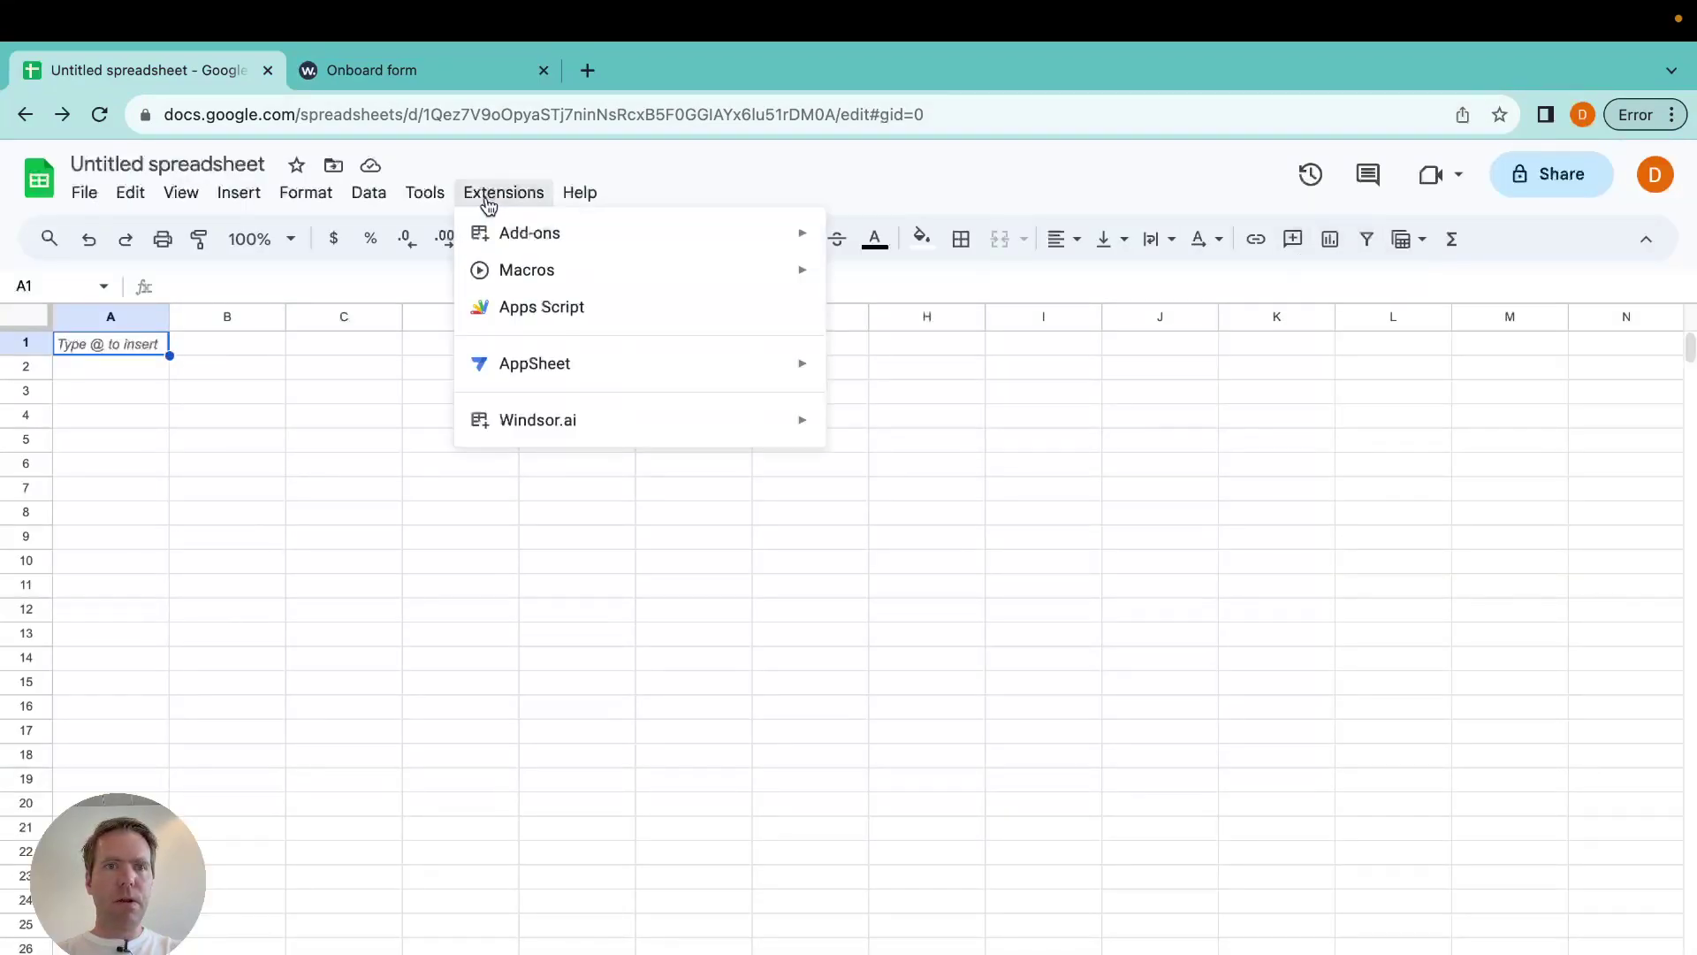
mouse_move(545, 435)
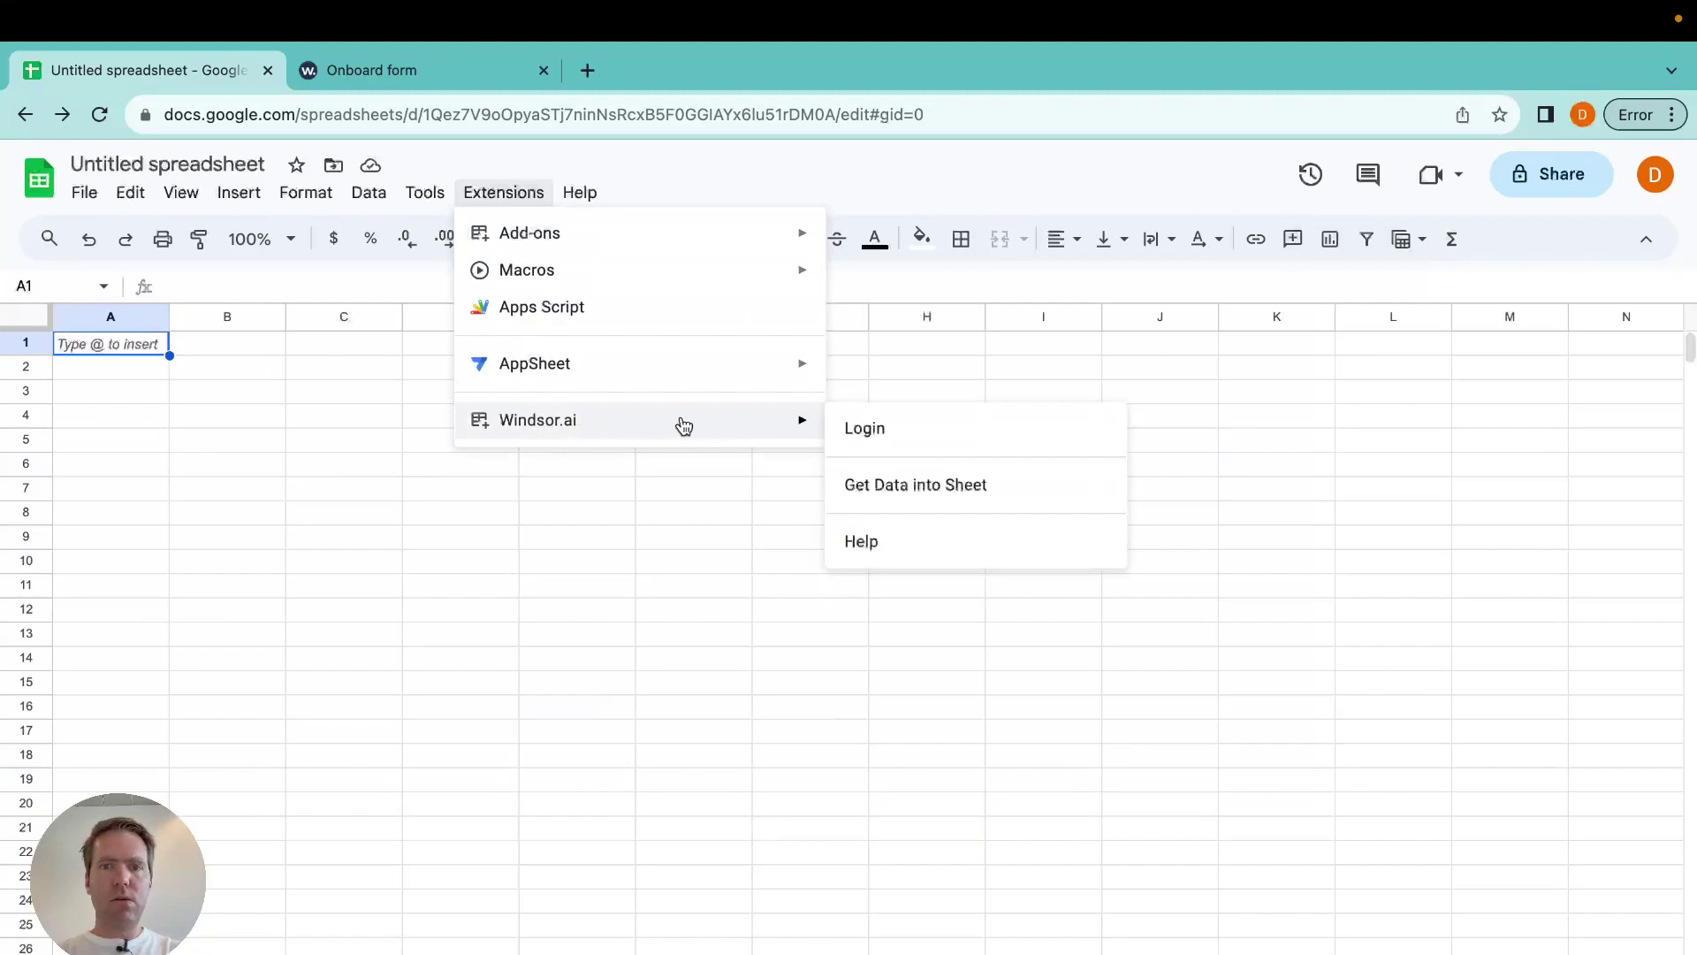
left_click(856, 442)
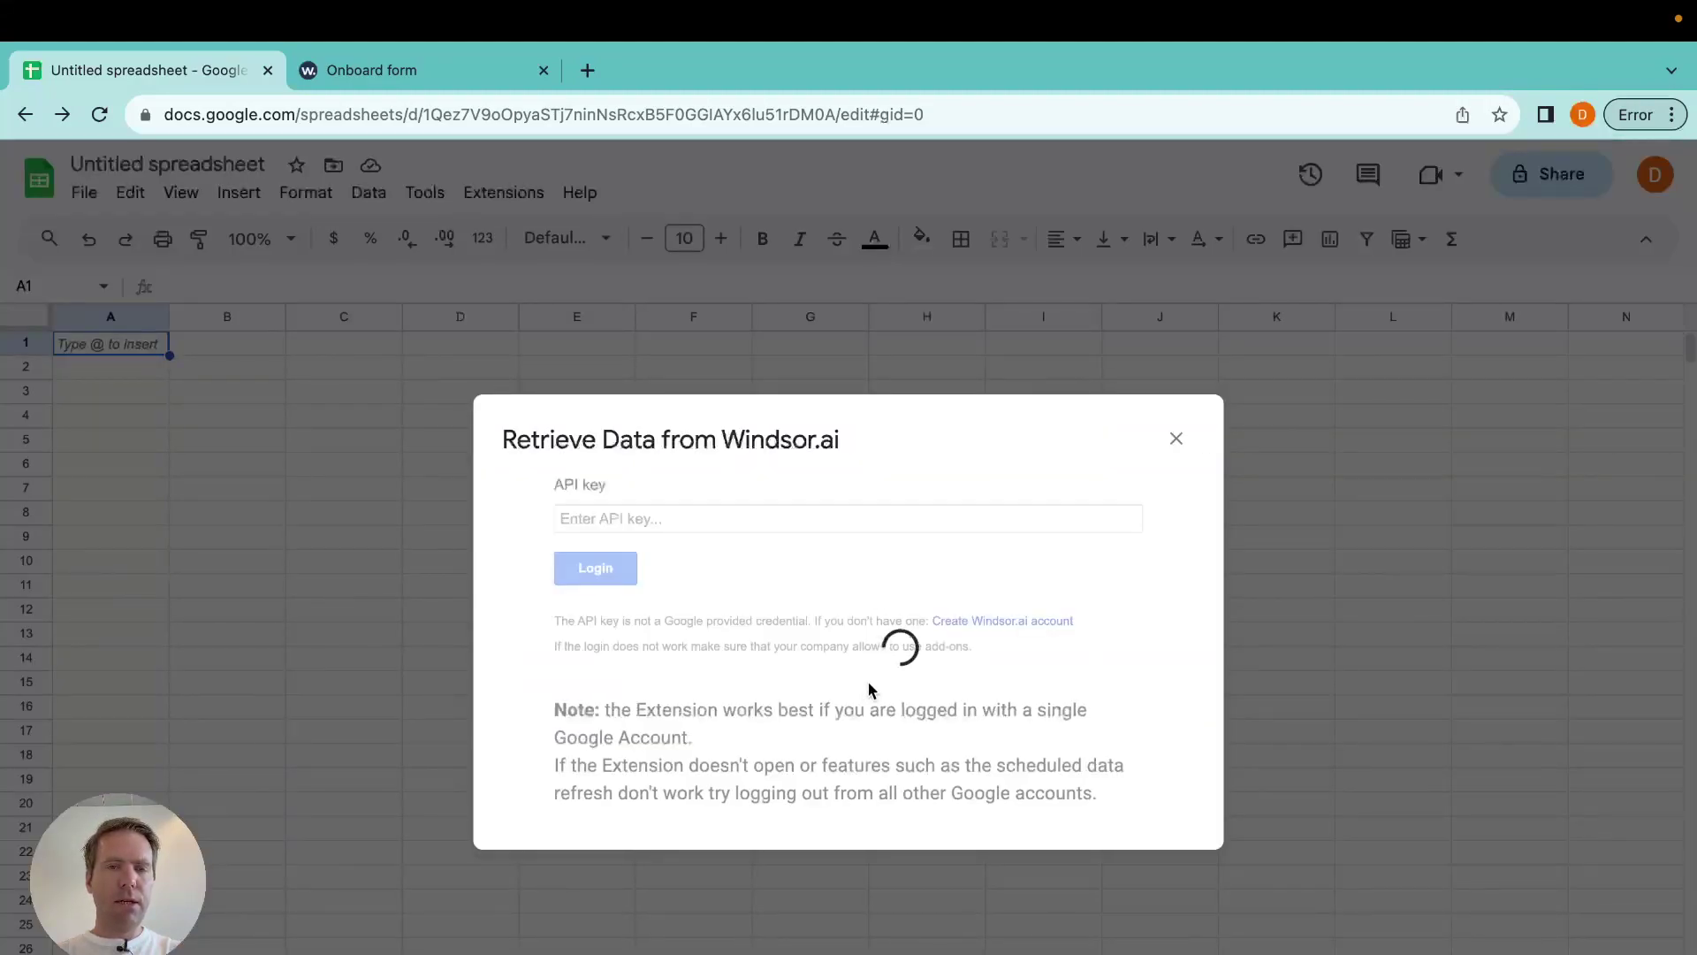
left_click(741, 520)
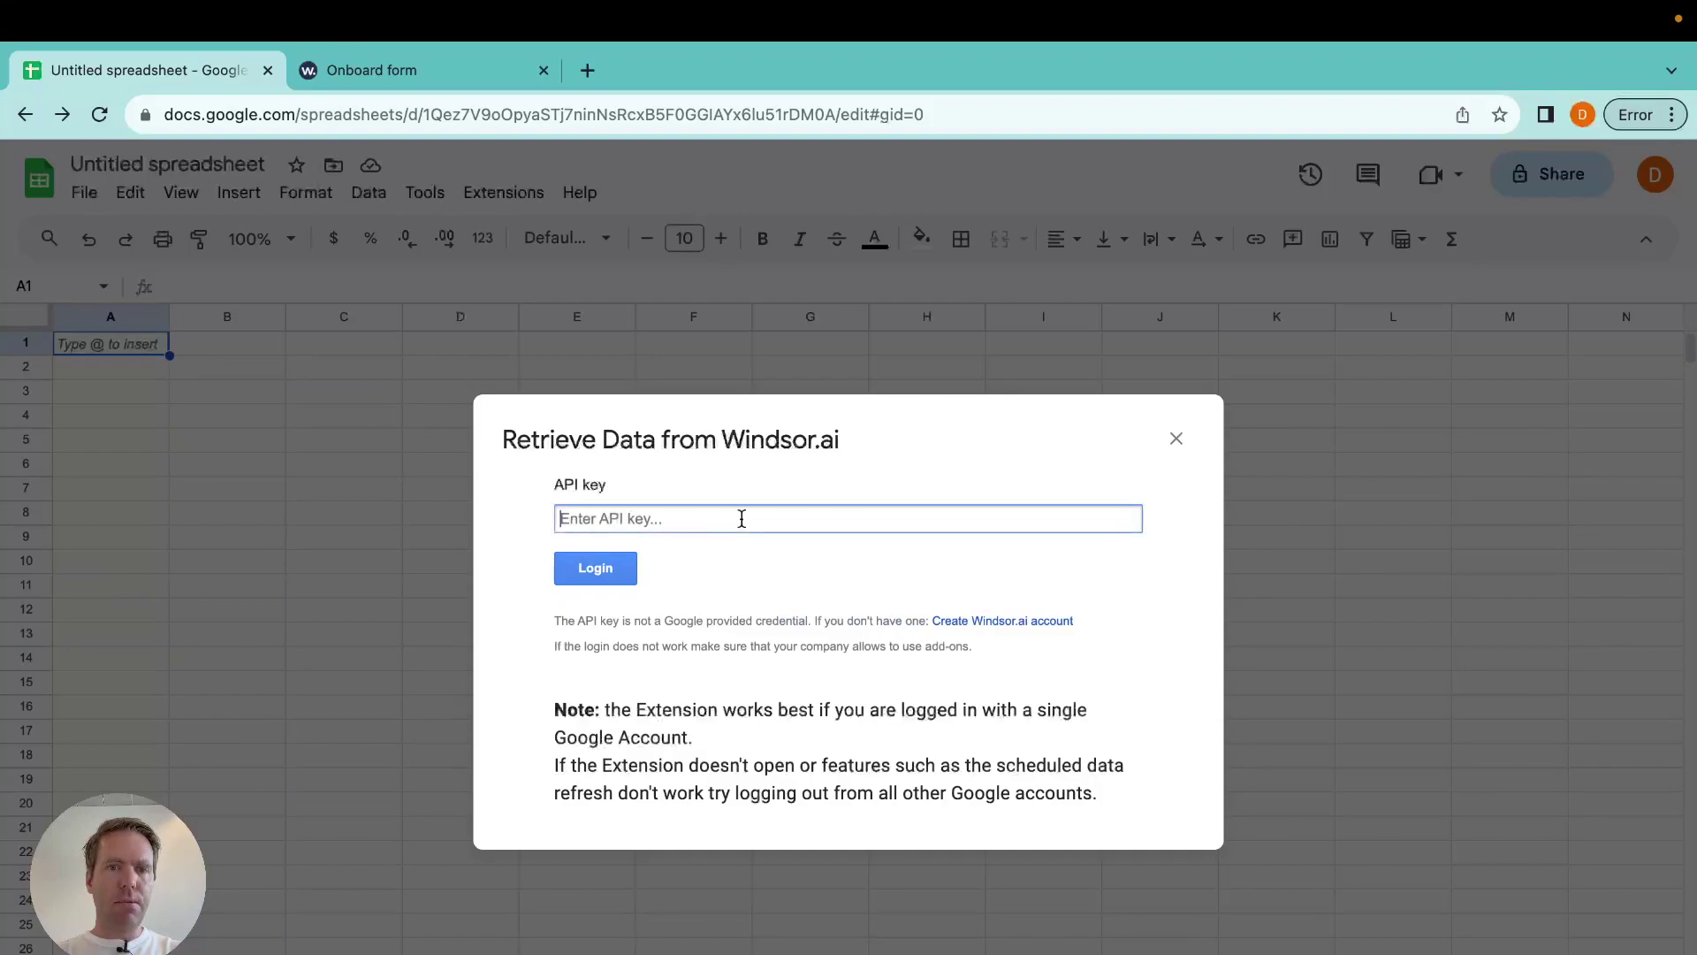
Select Google Sheets as Windsor.ai's destination and select the API key shown.
left_click(391, 72)
scroll(590, 617, "down", 5)
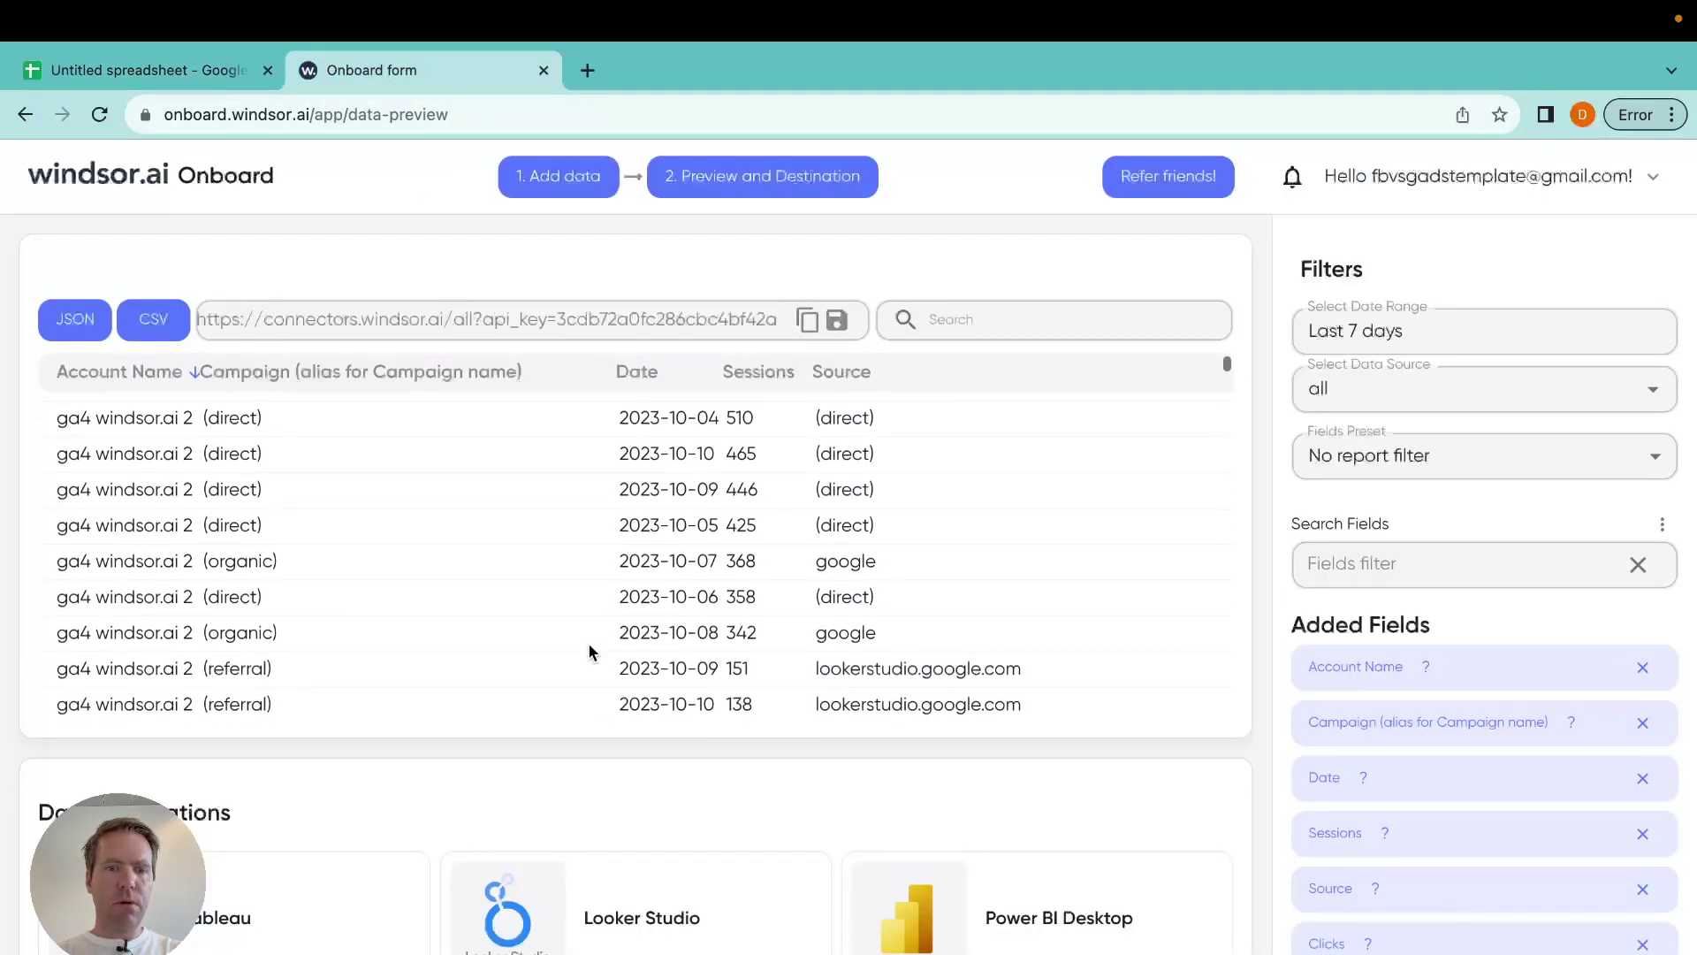
left_click(611, 871)
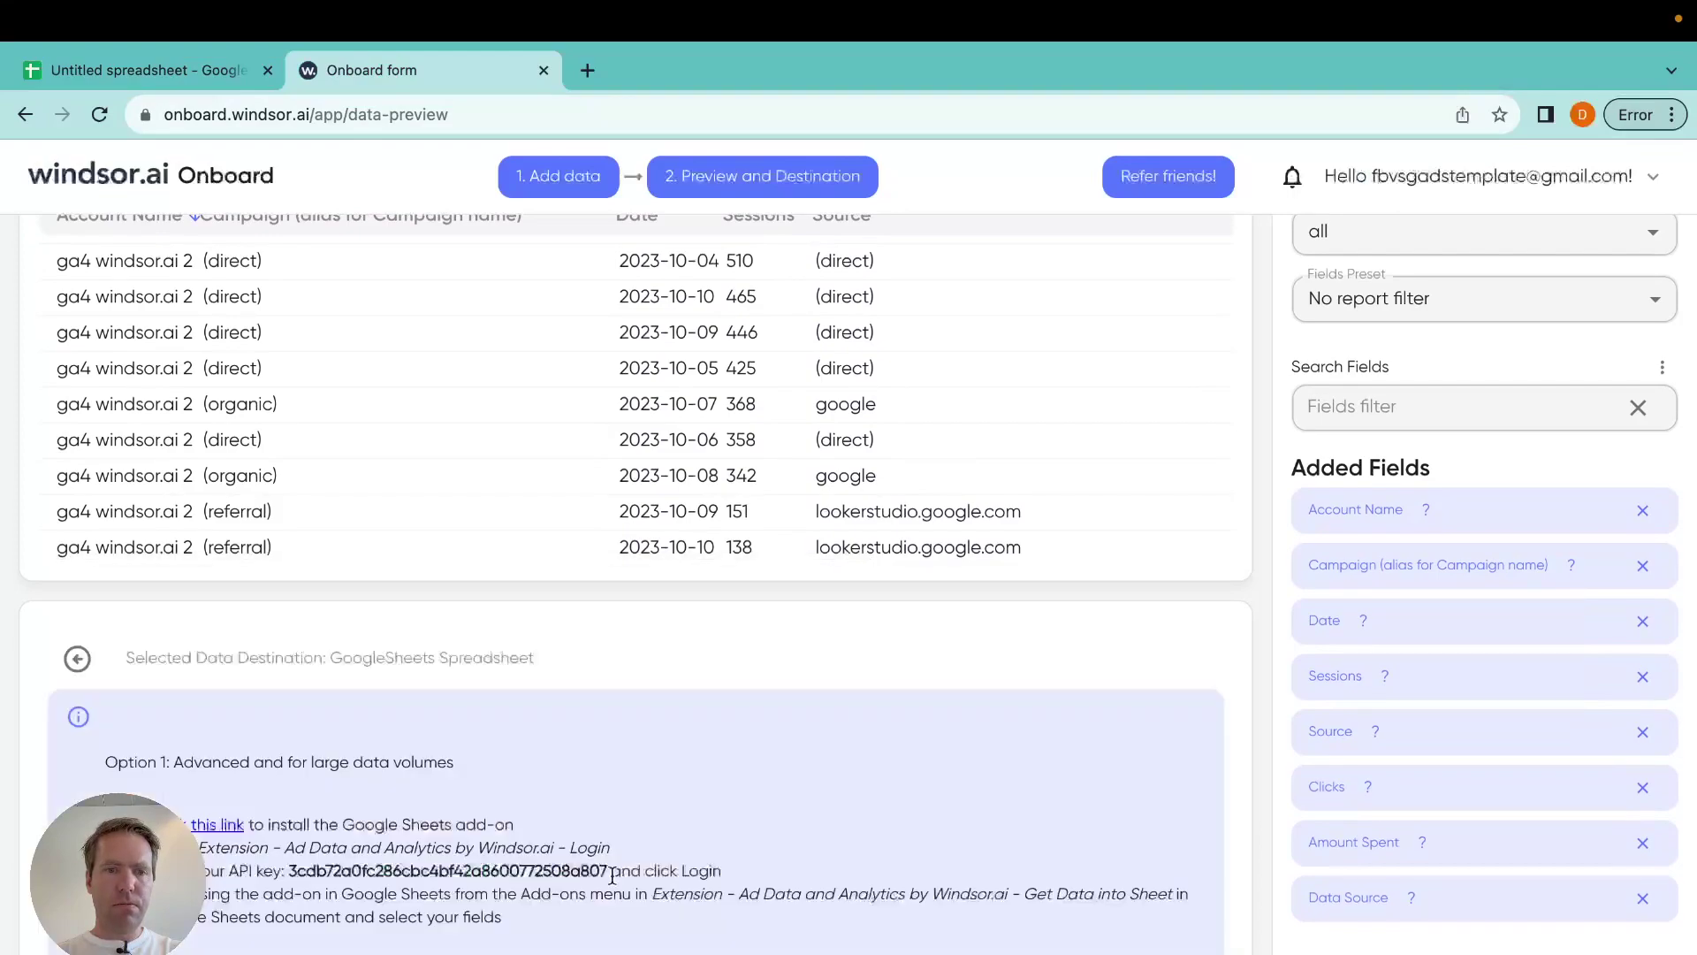
scroll(613, 875, "down", 3)
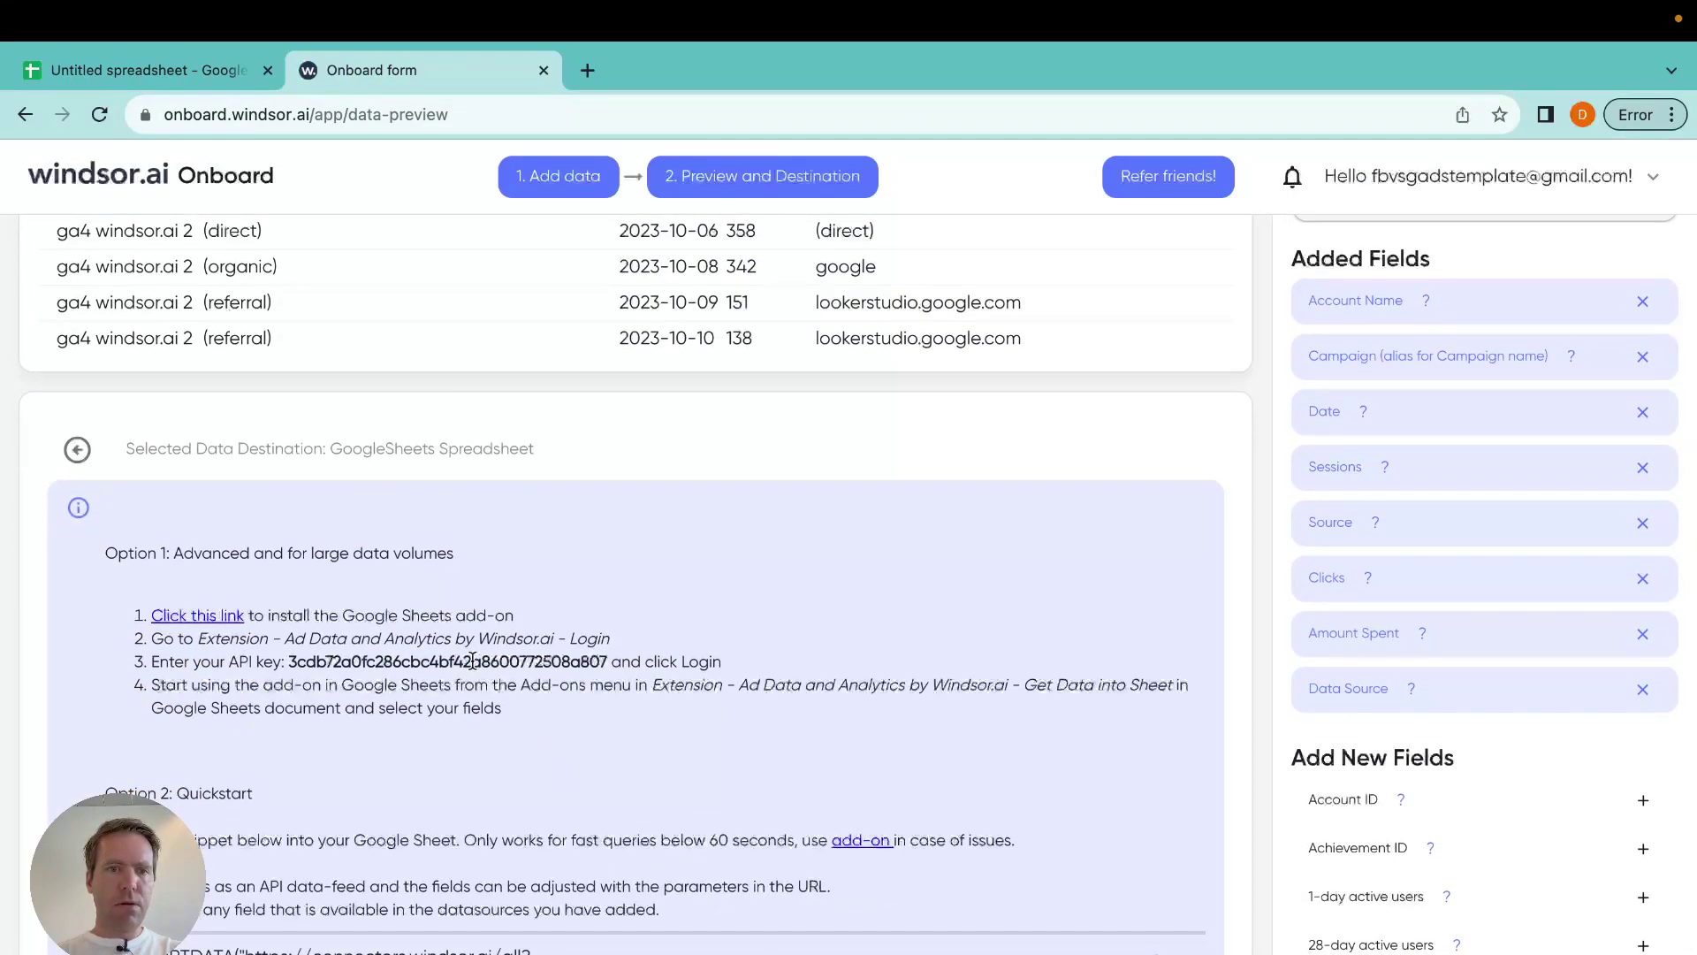
double_click(473, 661)
key("ctrl+c")
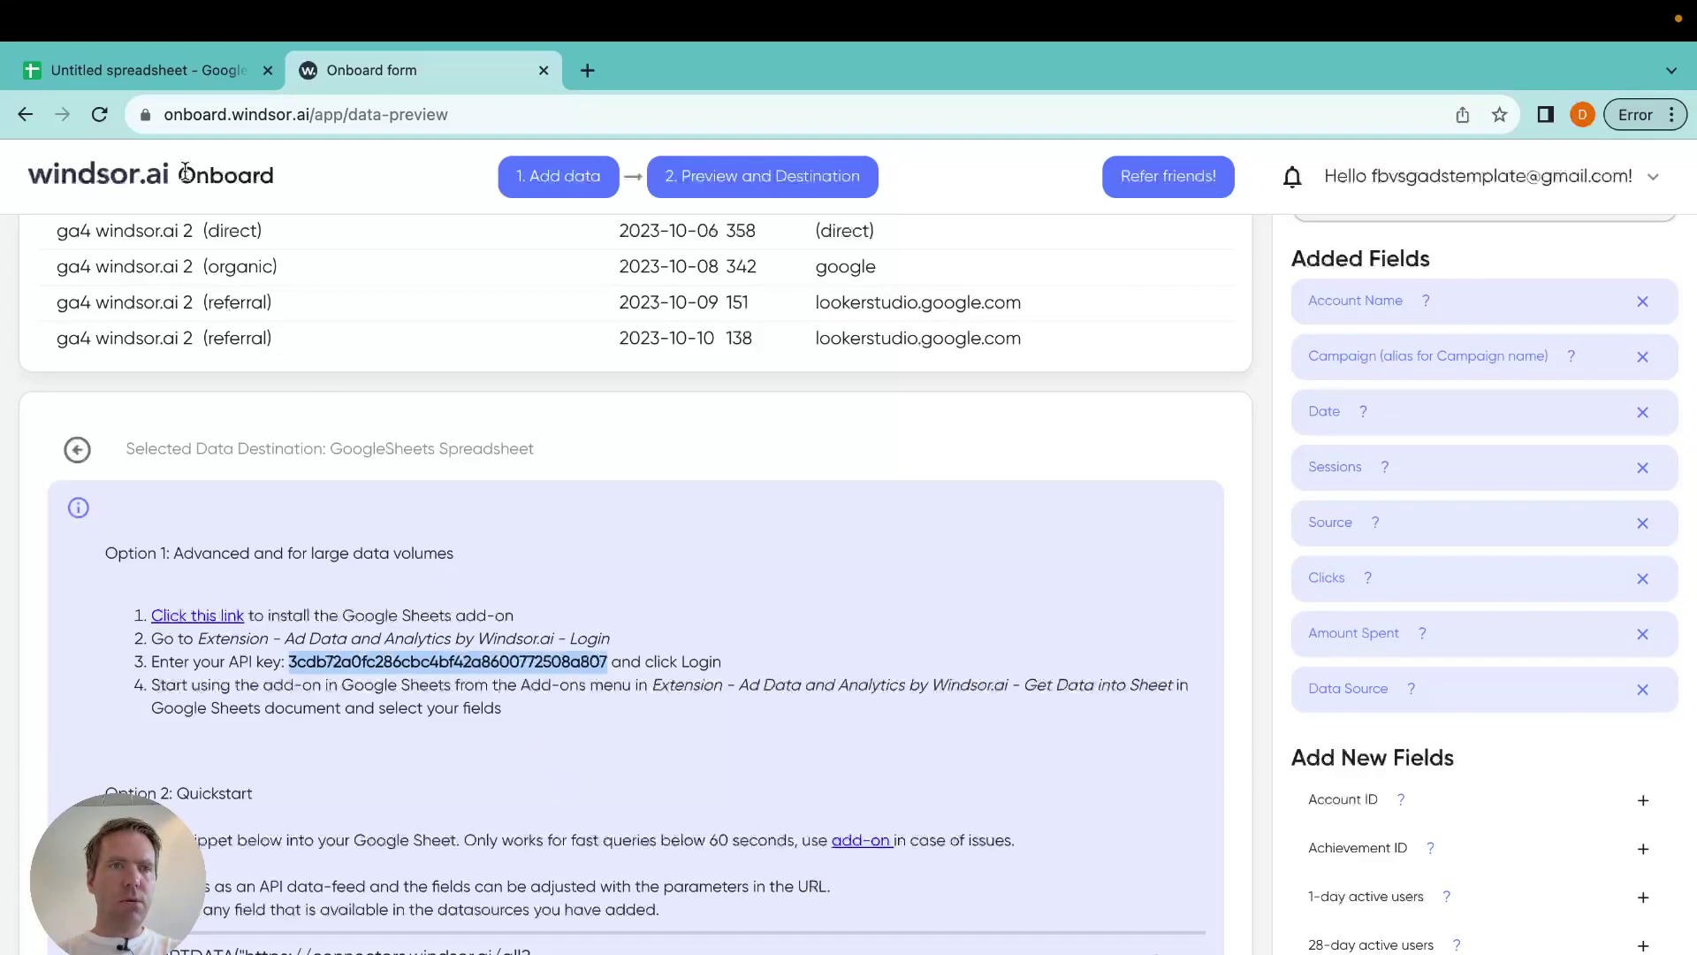
Paste the API key into the Sheets login dialog and log in.
left_click(166, 83)
key("ctrl+v")
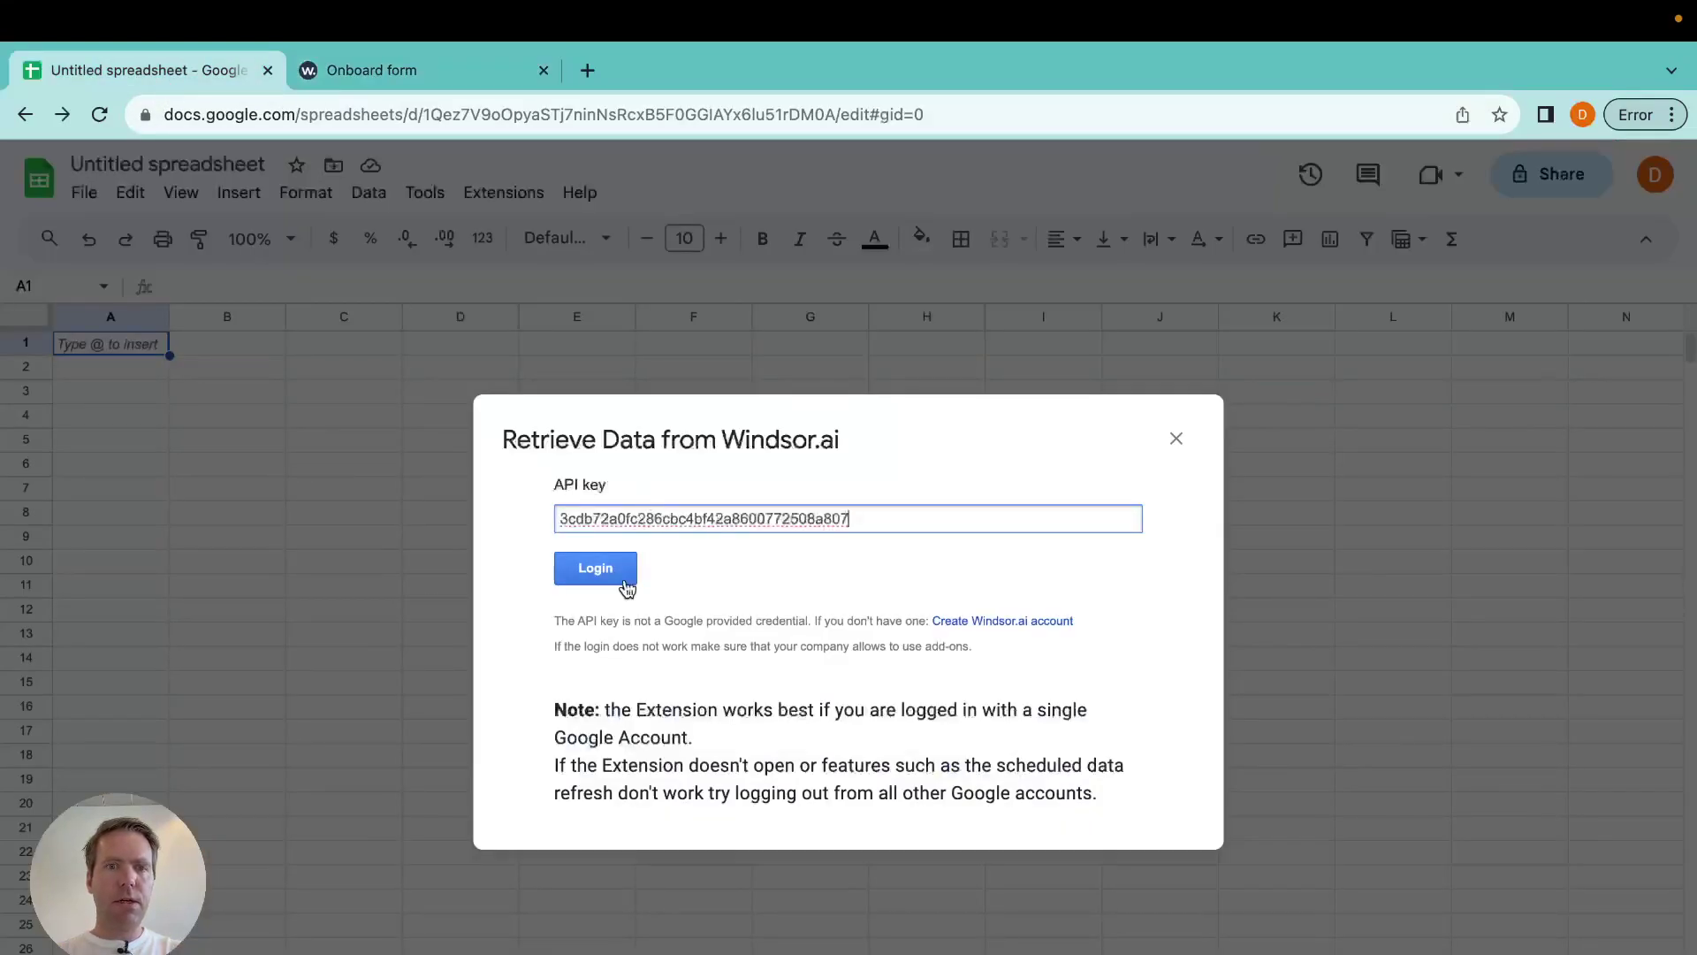
left_click(595, 569)
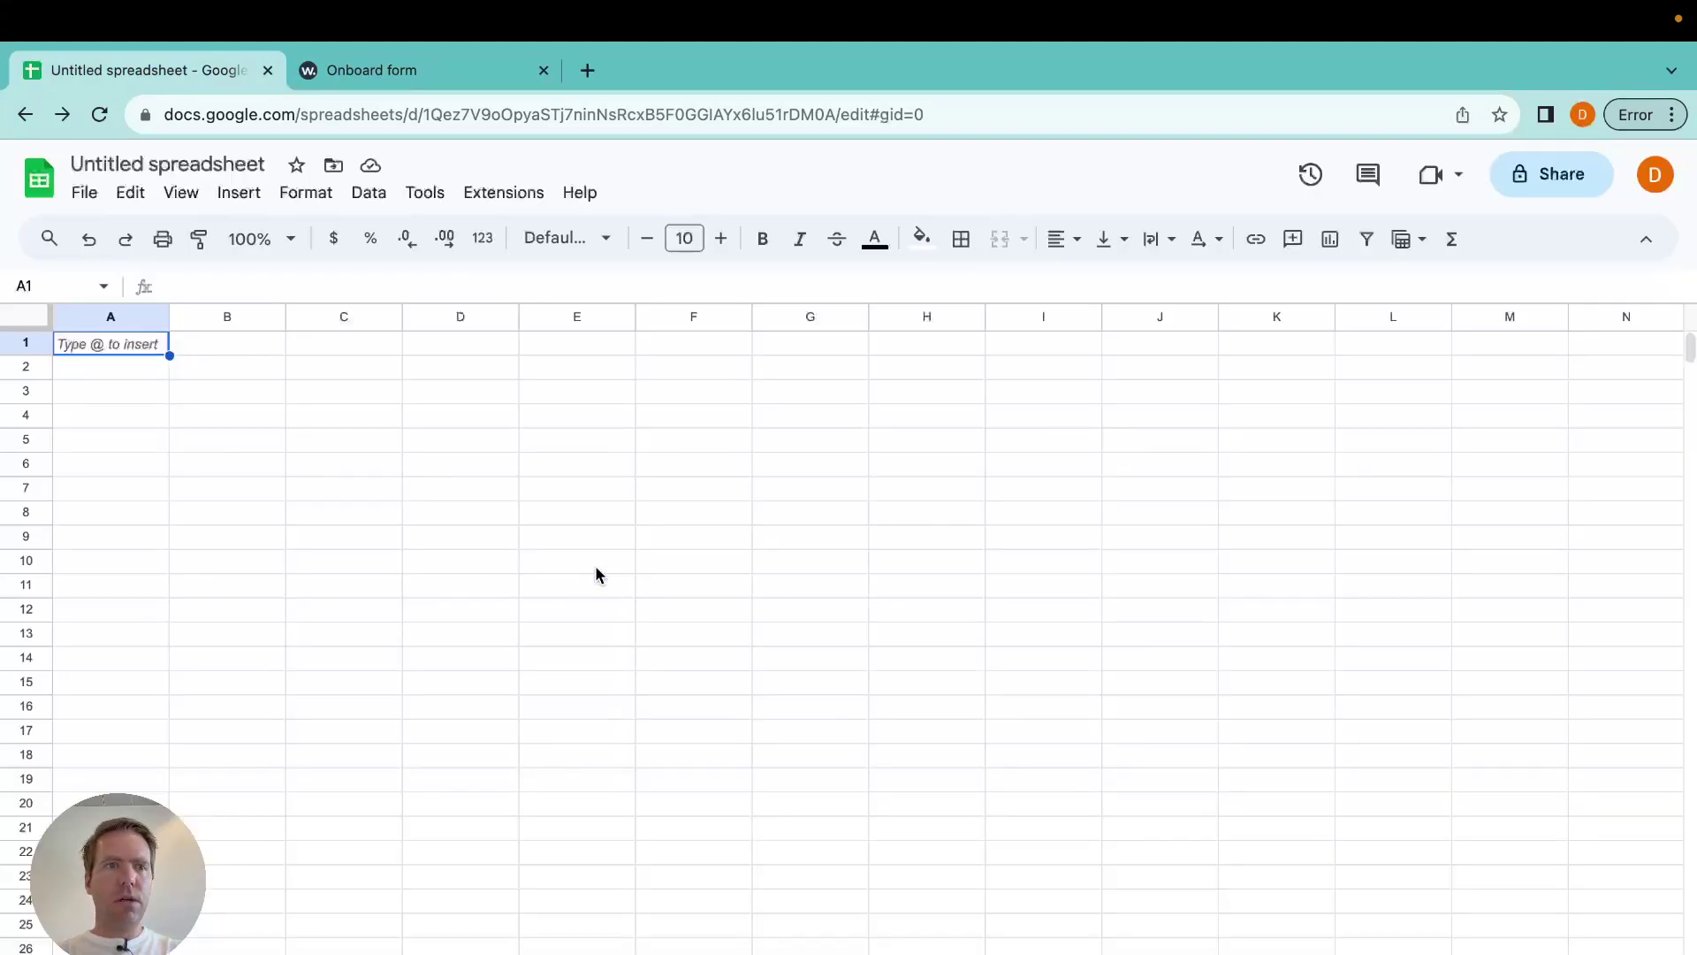
Select cell E10 and open Windsor.ai's Get Data into Sheet sidebar.
left_click(596, 572)
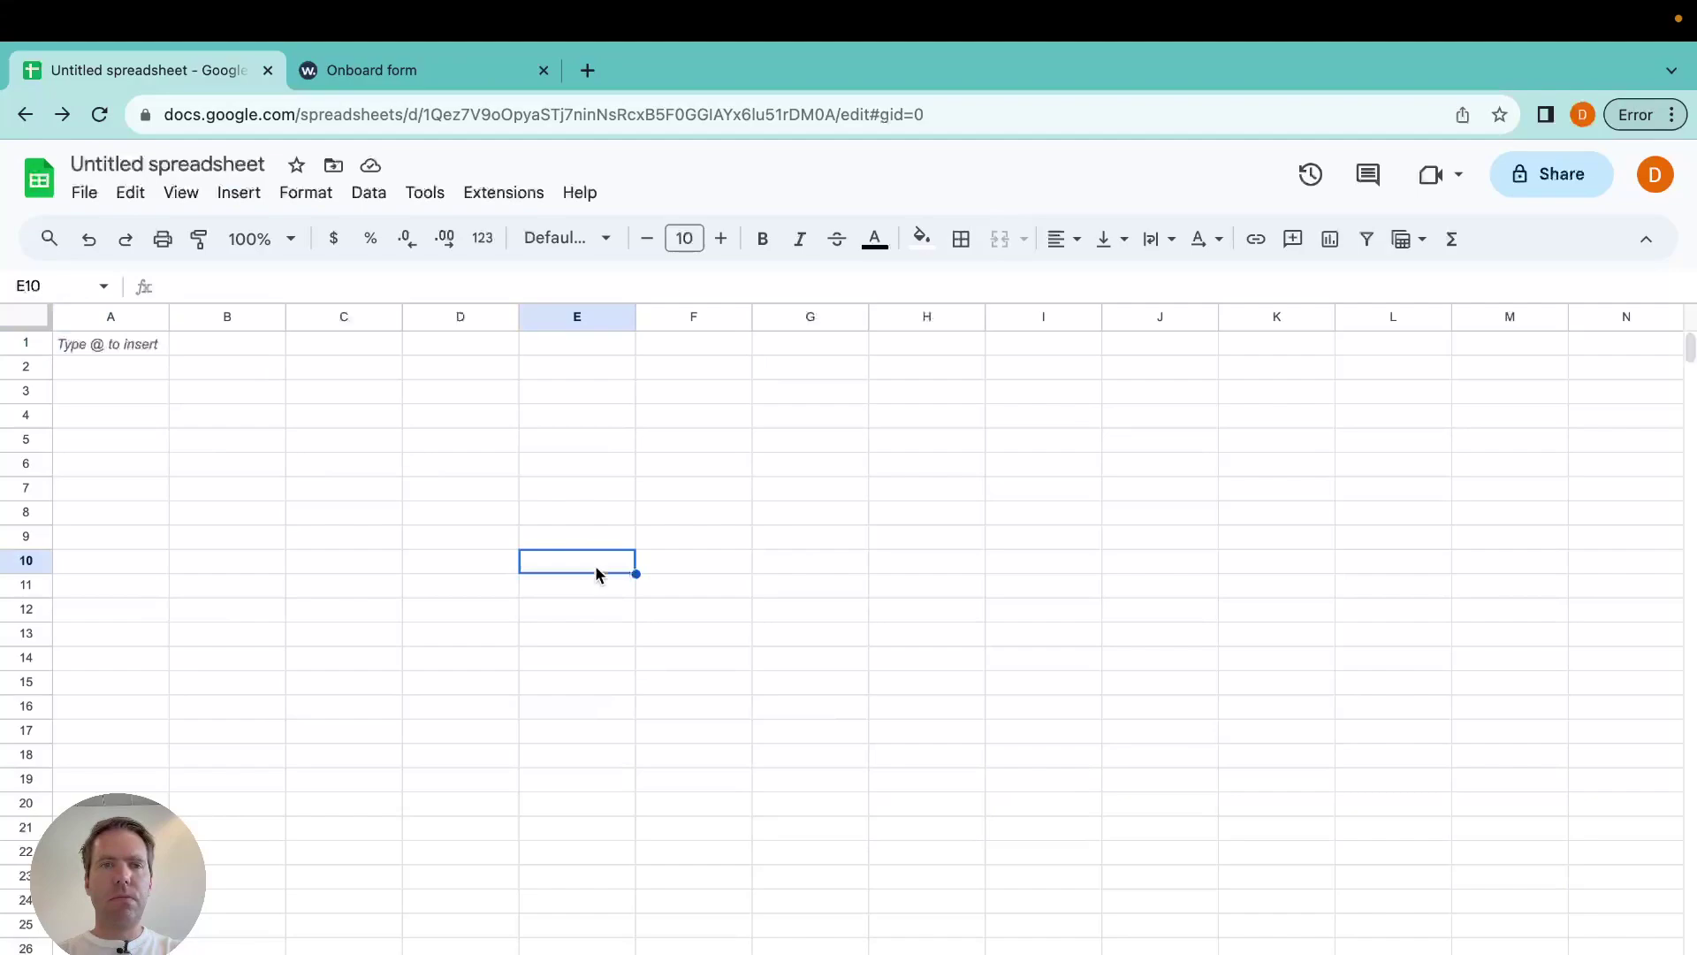
left_click(492, 199)
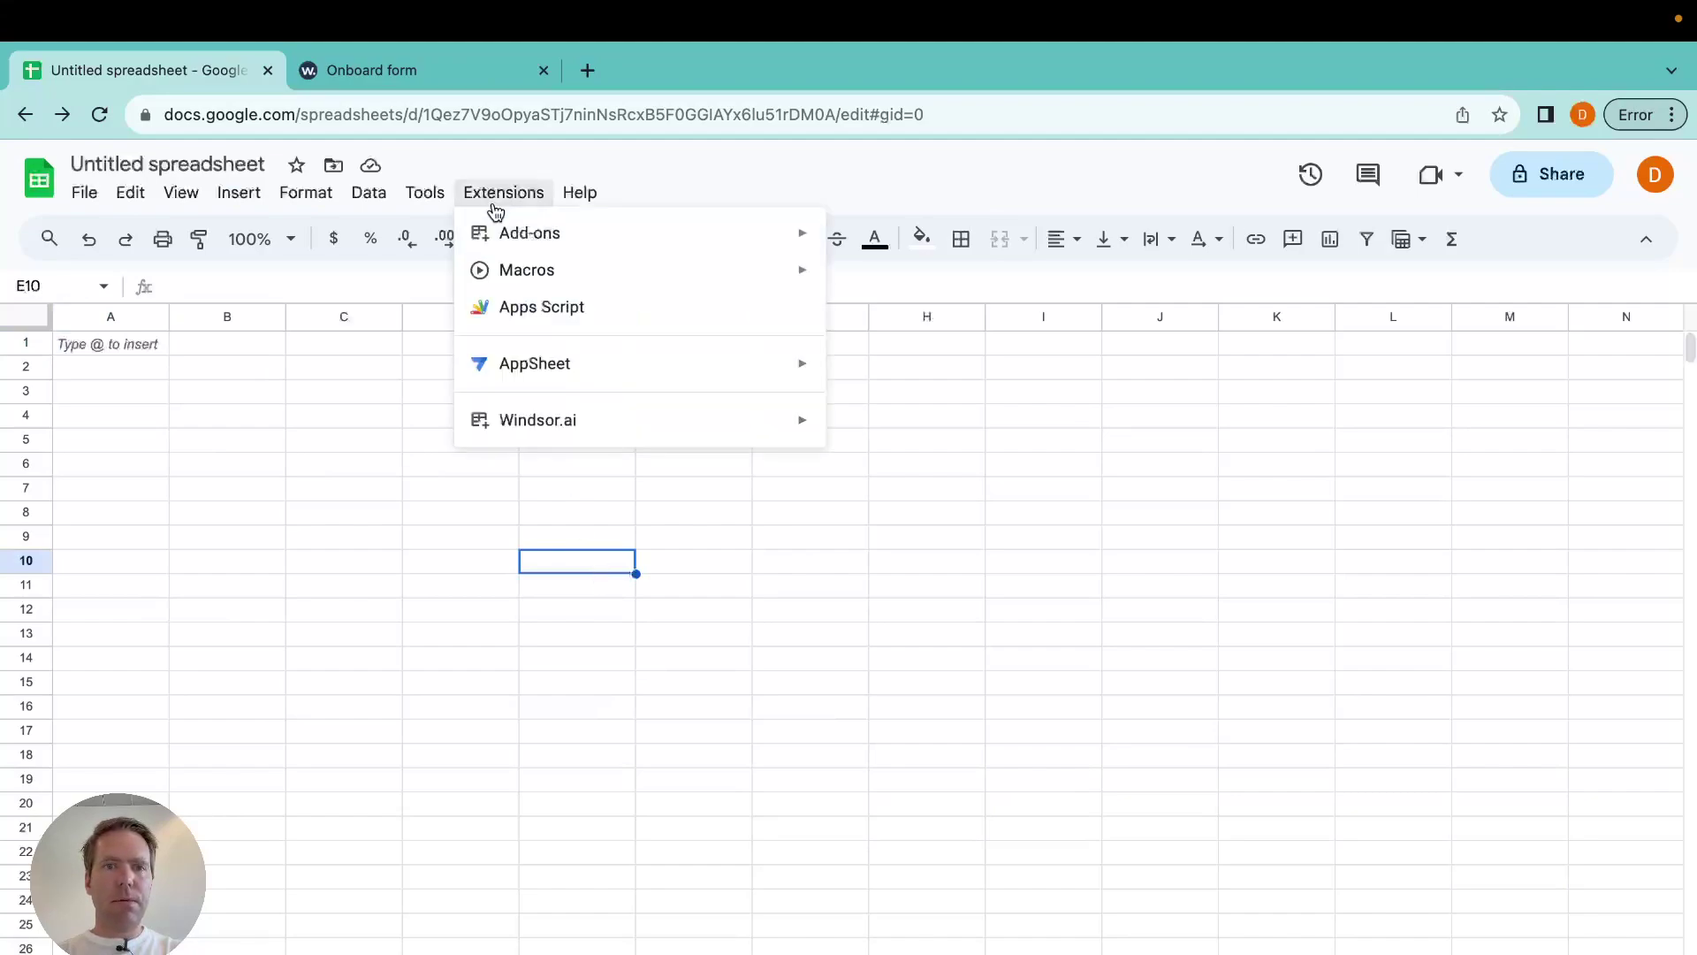
mouse_move(569, 432)
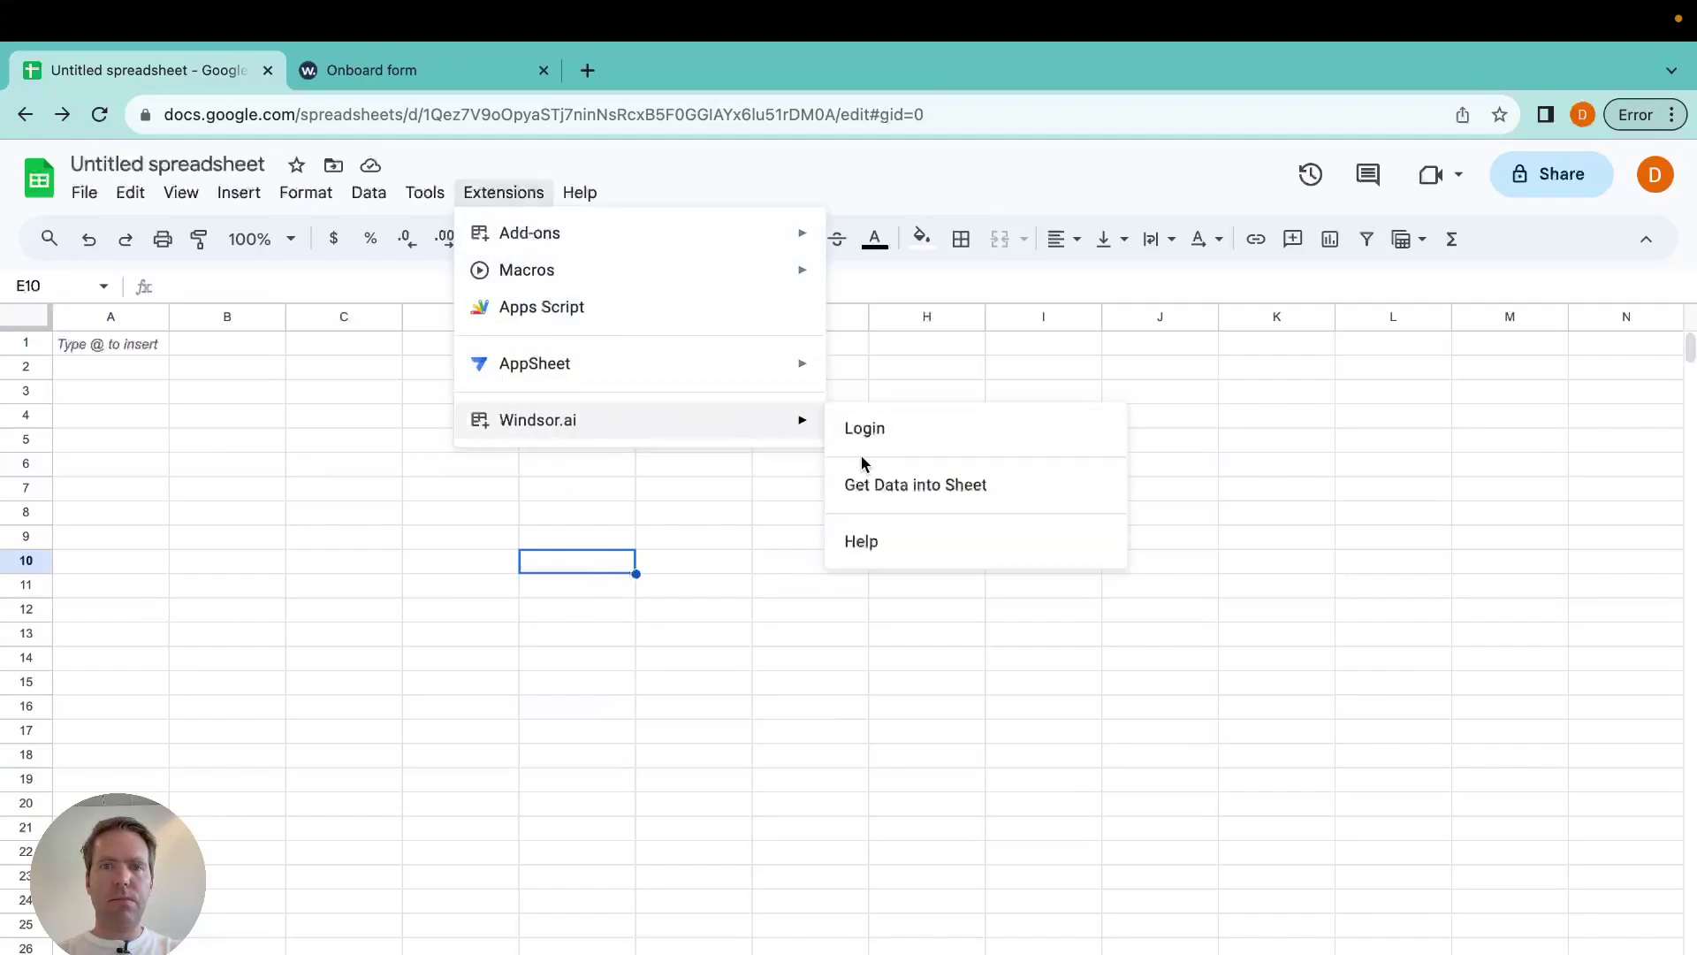
left_click(883, 491)
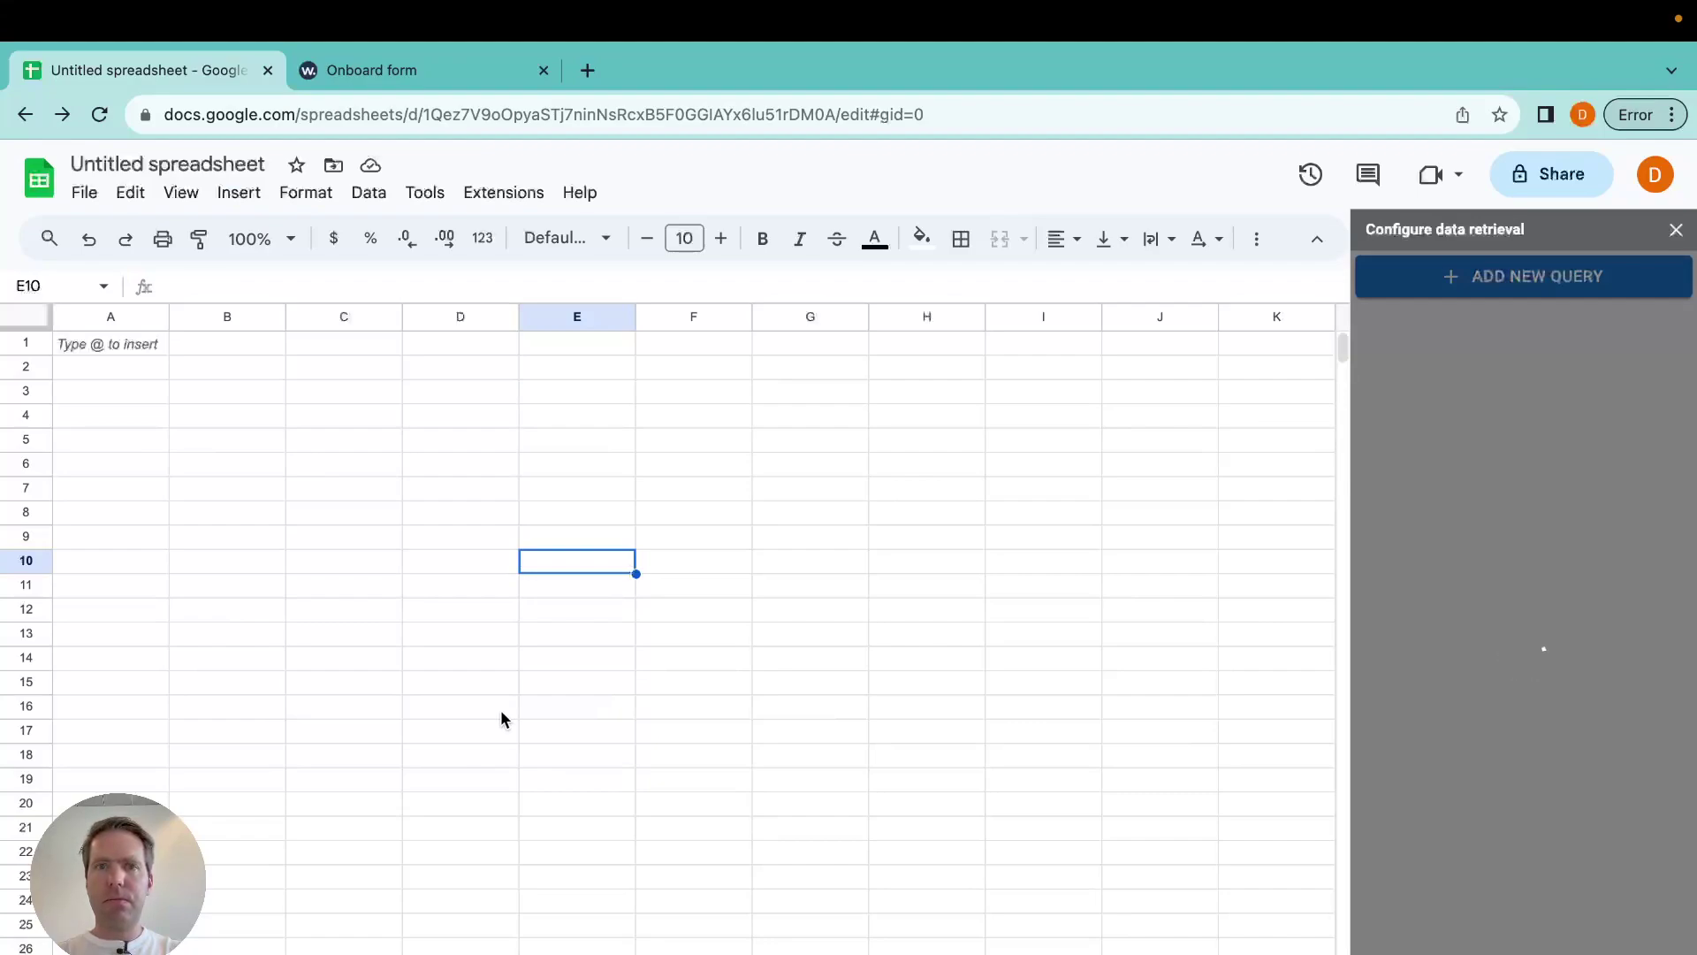
Add a new query named 'Test data pulling' targeting Sheet1.
left_click(1454, 290)
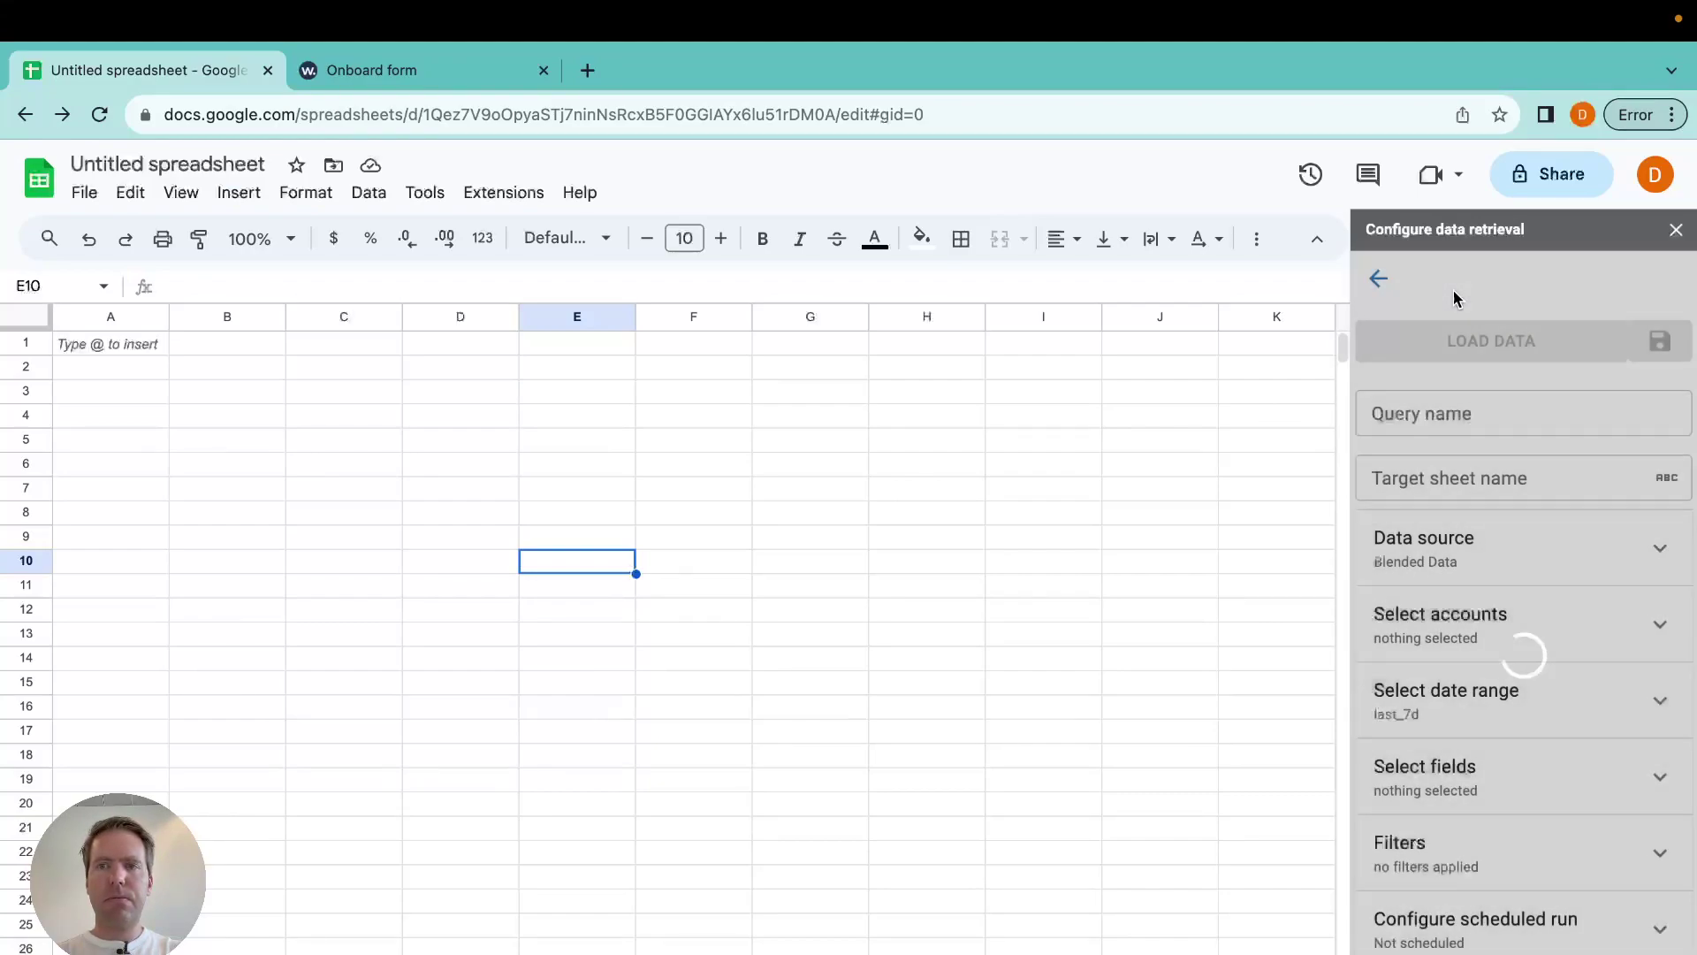
left_click(1452, 408)
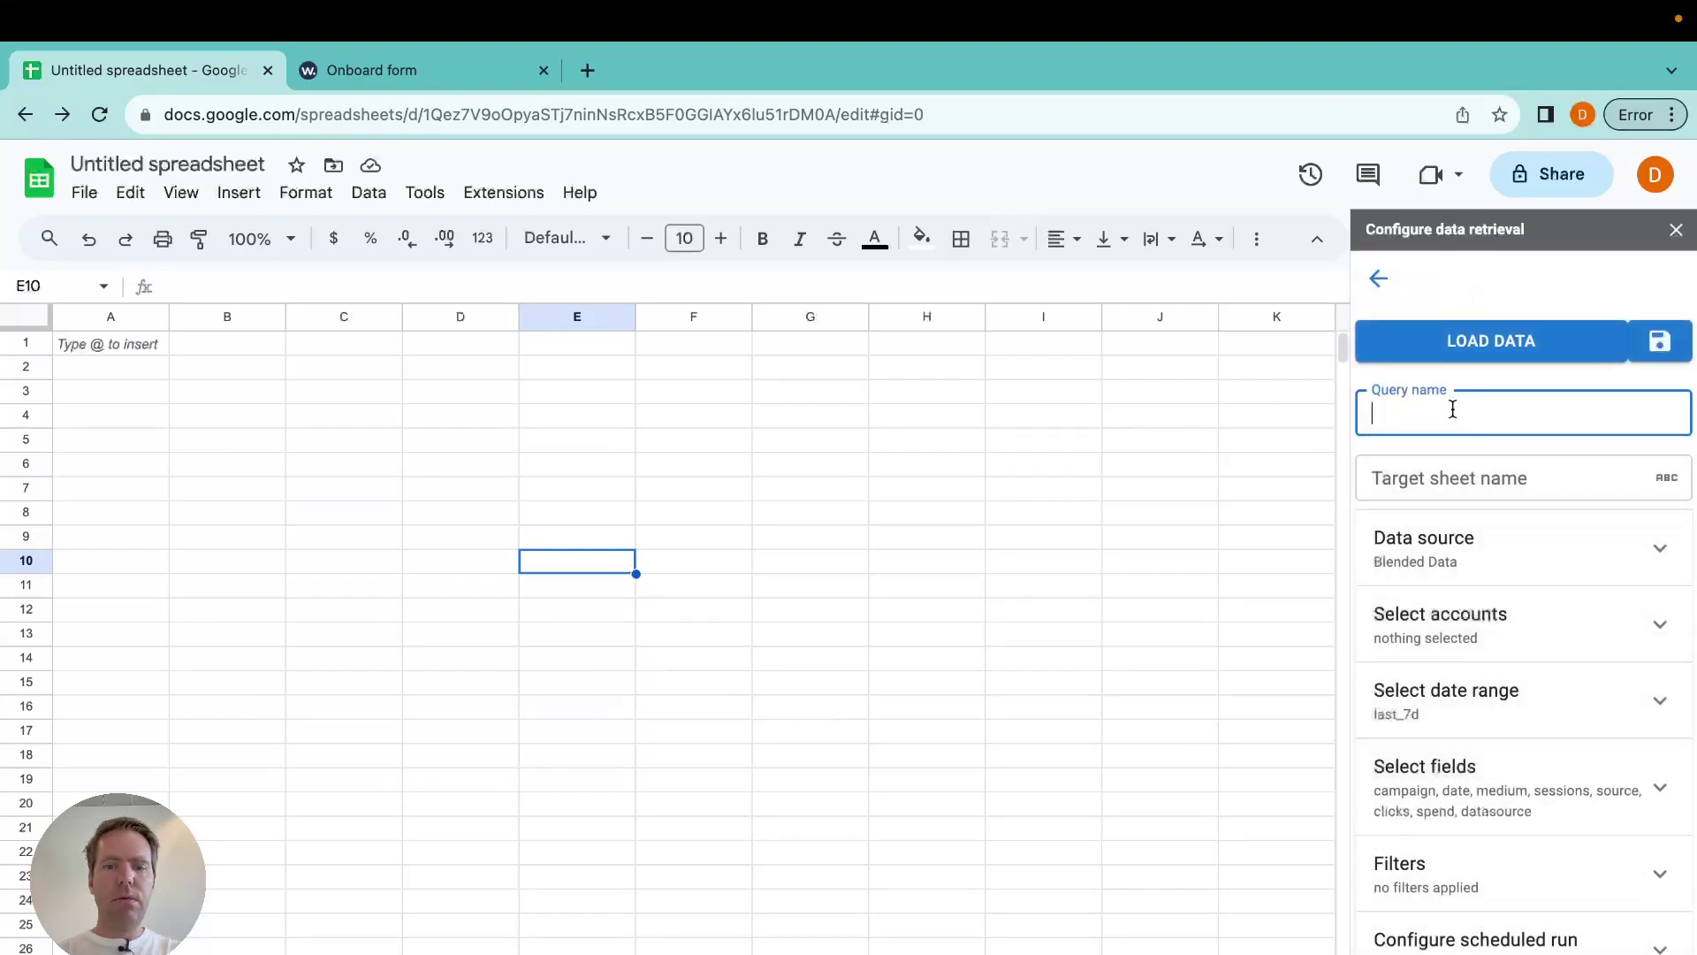
type("Test data pulling")
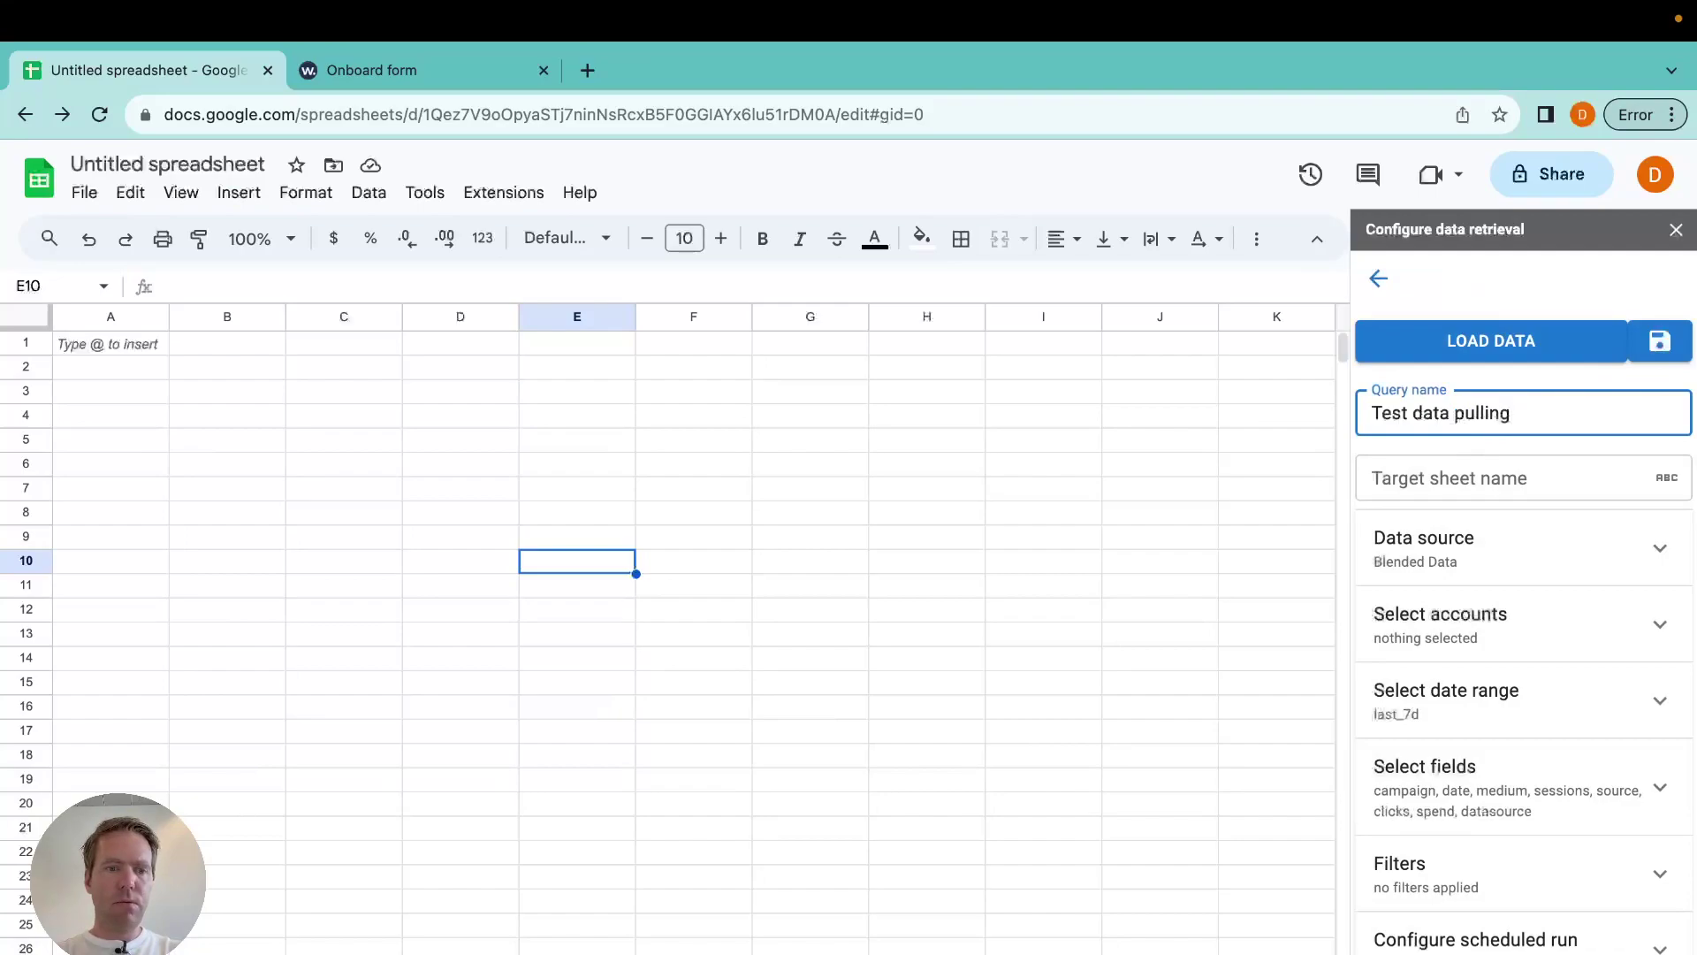
left_click(1553, 478)
type("Sheet1")
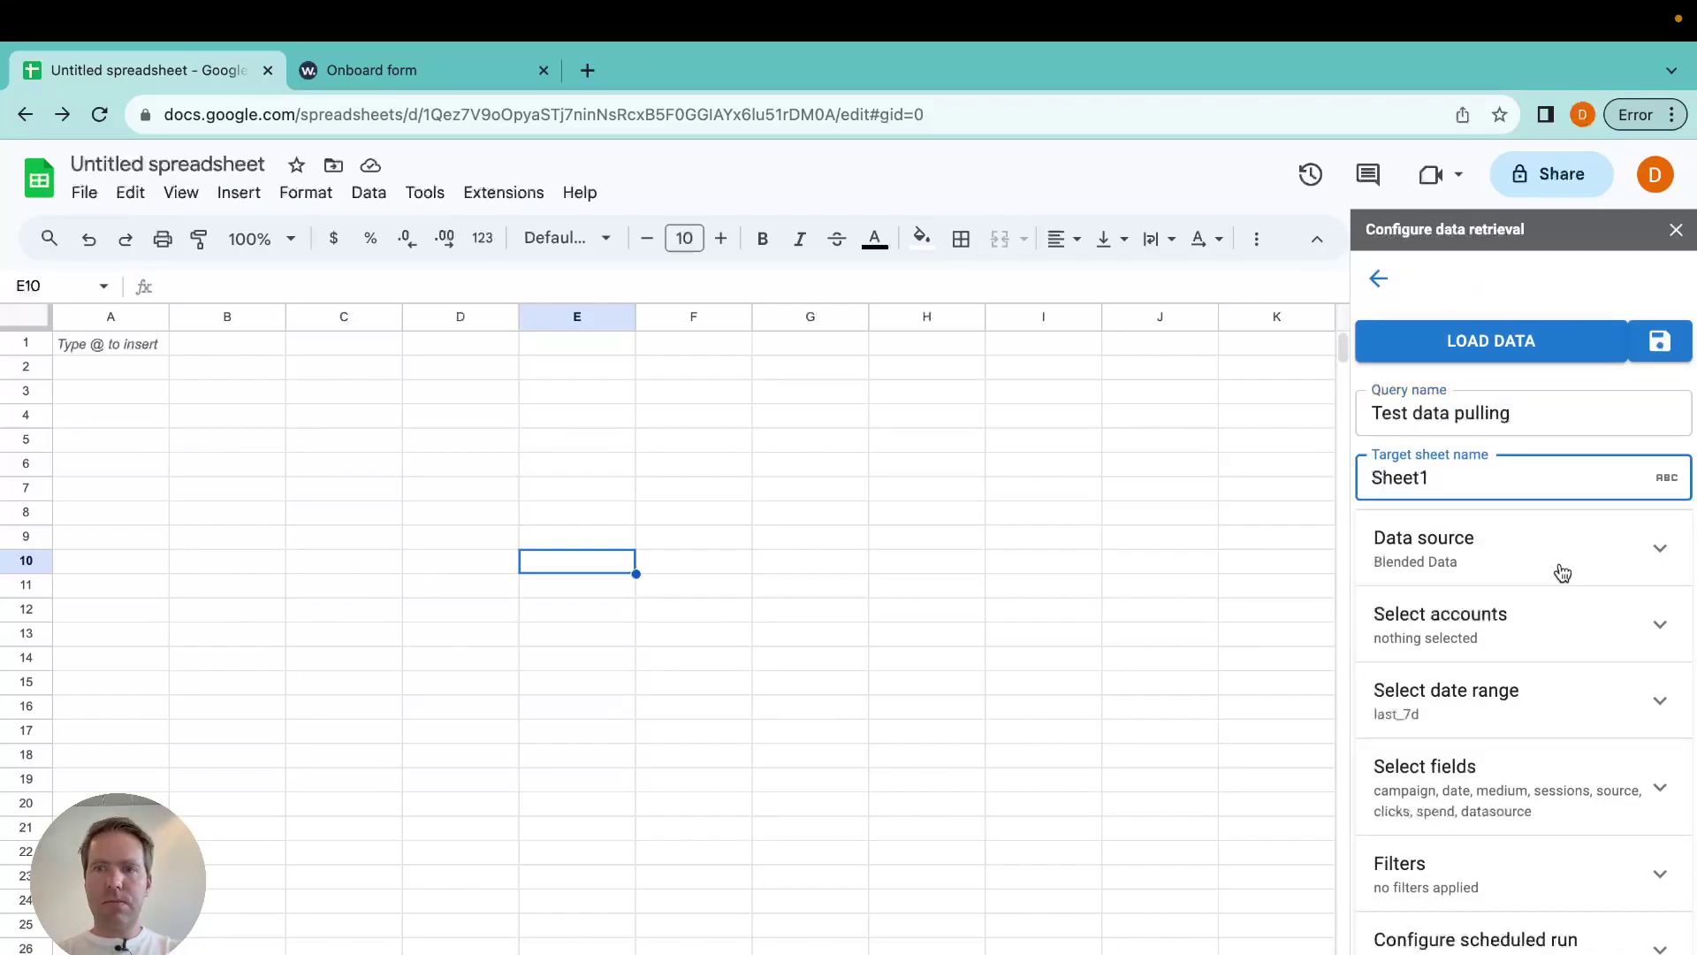
Set the query's data source to facebook and select the Windsor.ai Main ad account.
left_click(1560, 550)
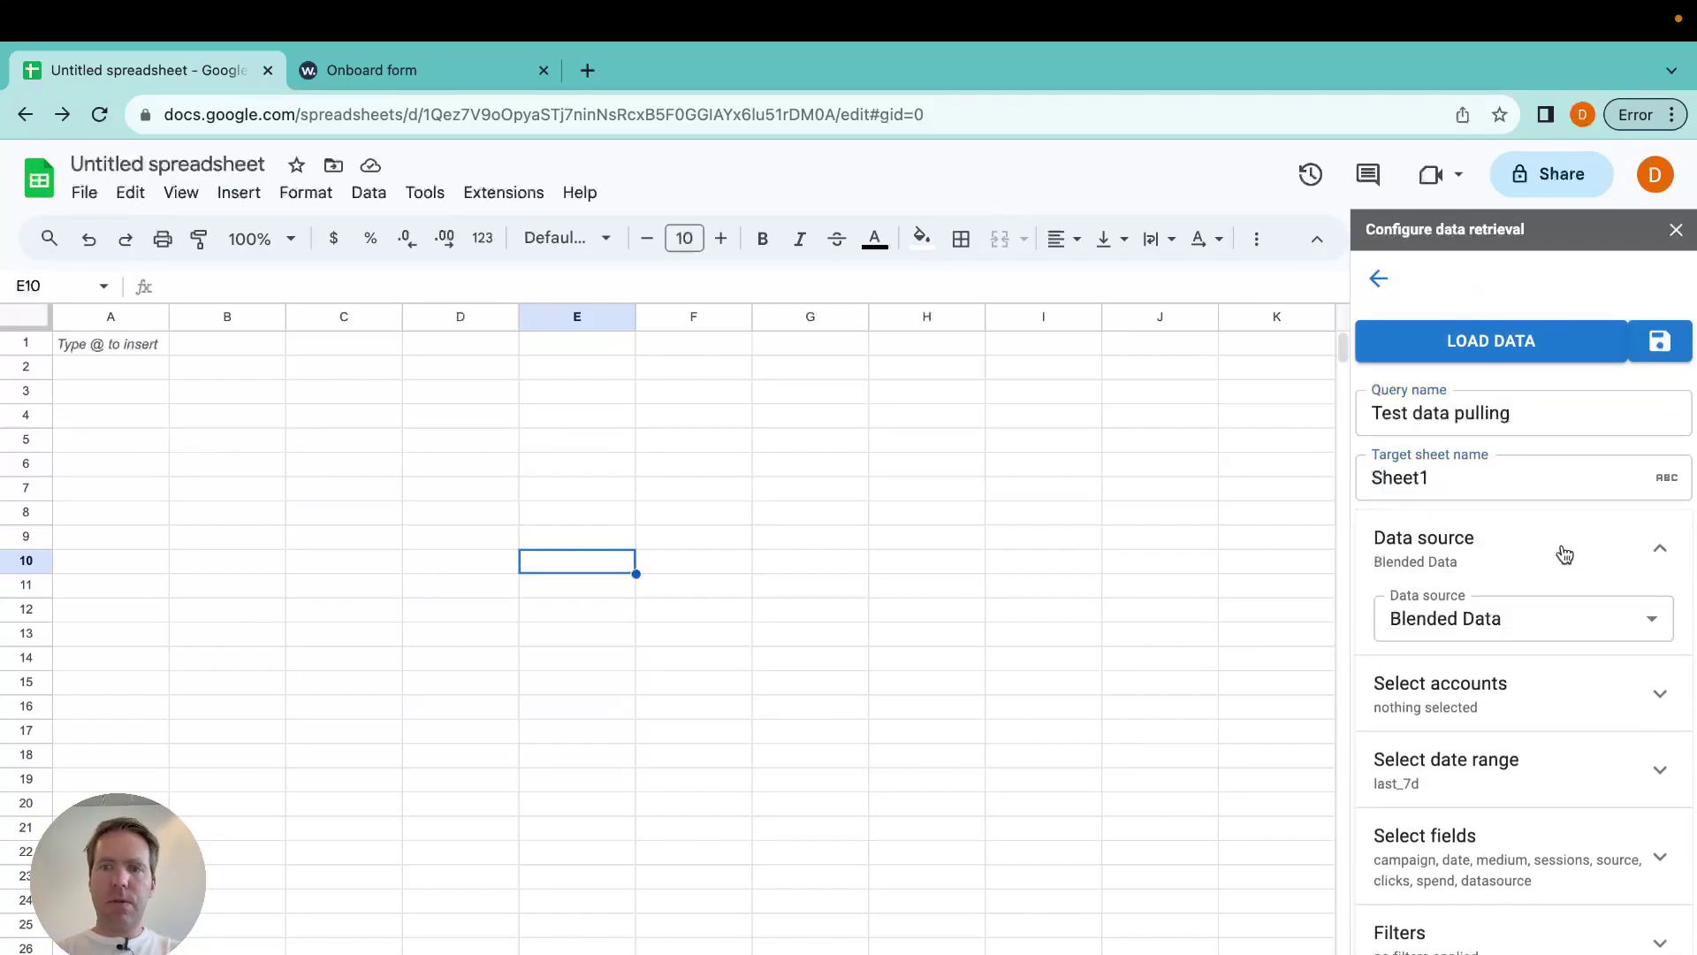
left_click(1519, 617)
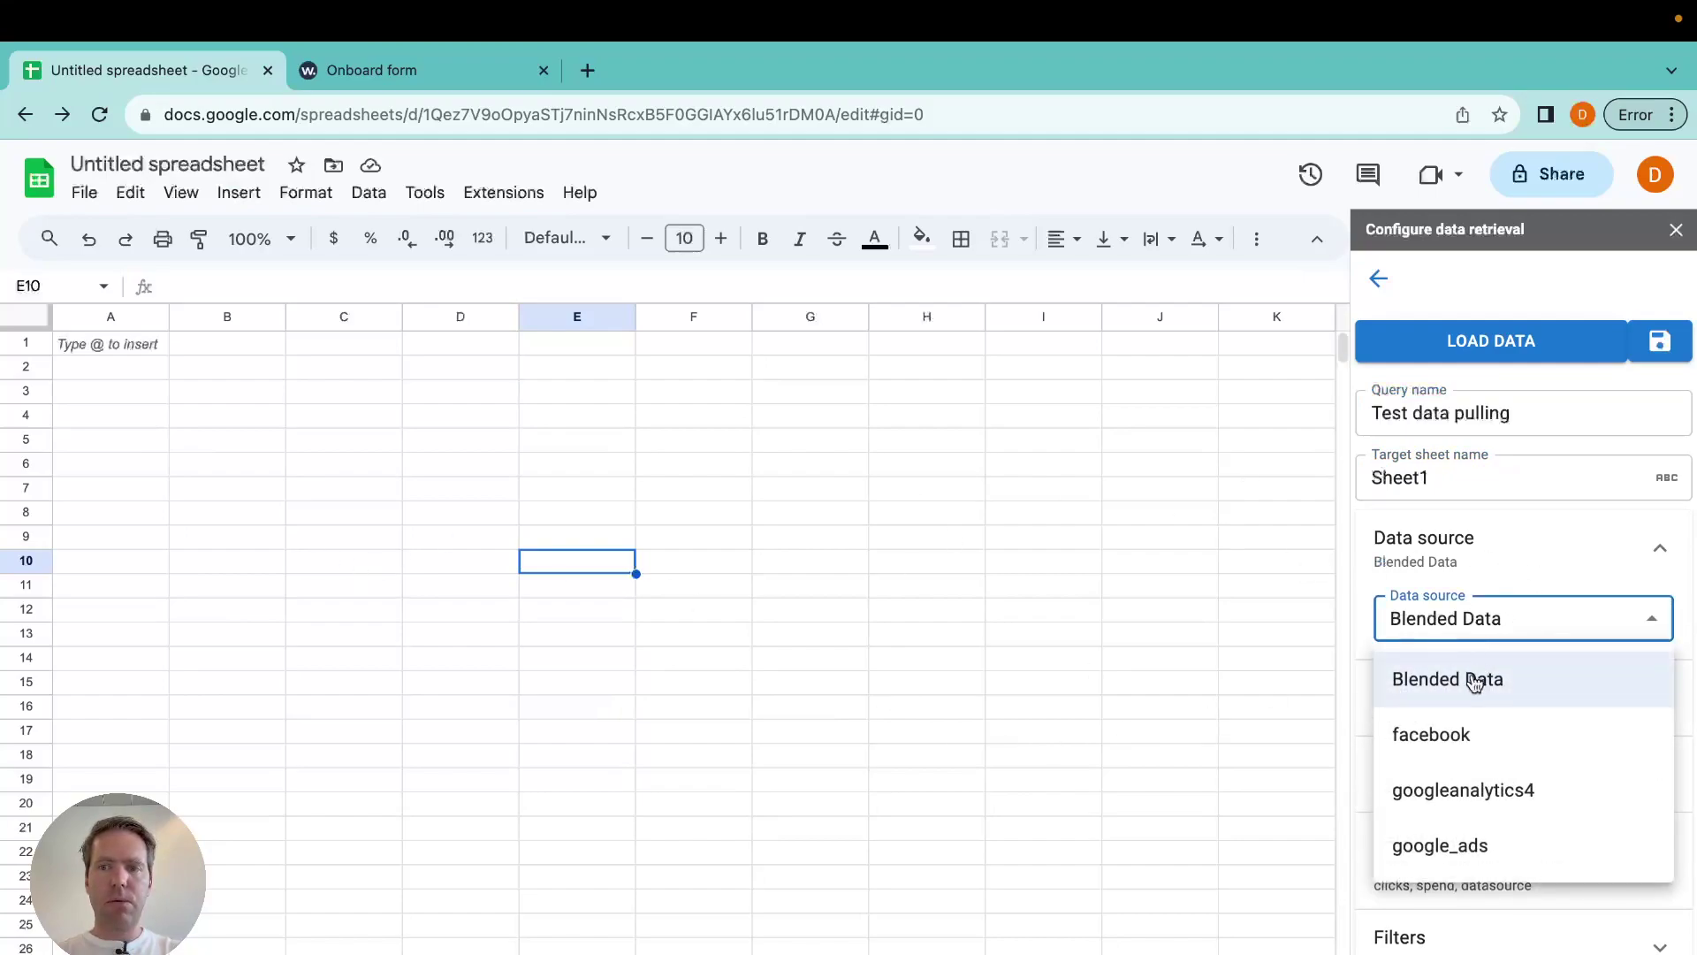
left_click(1474, 740)
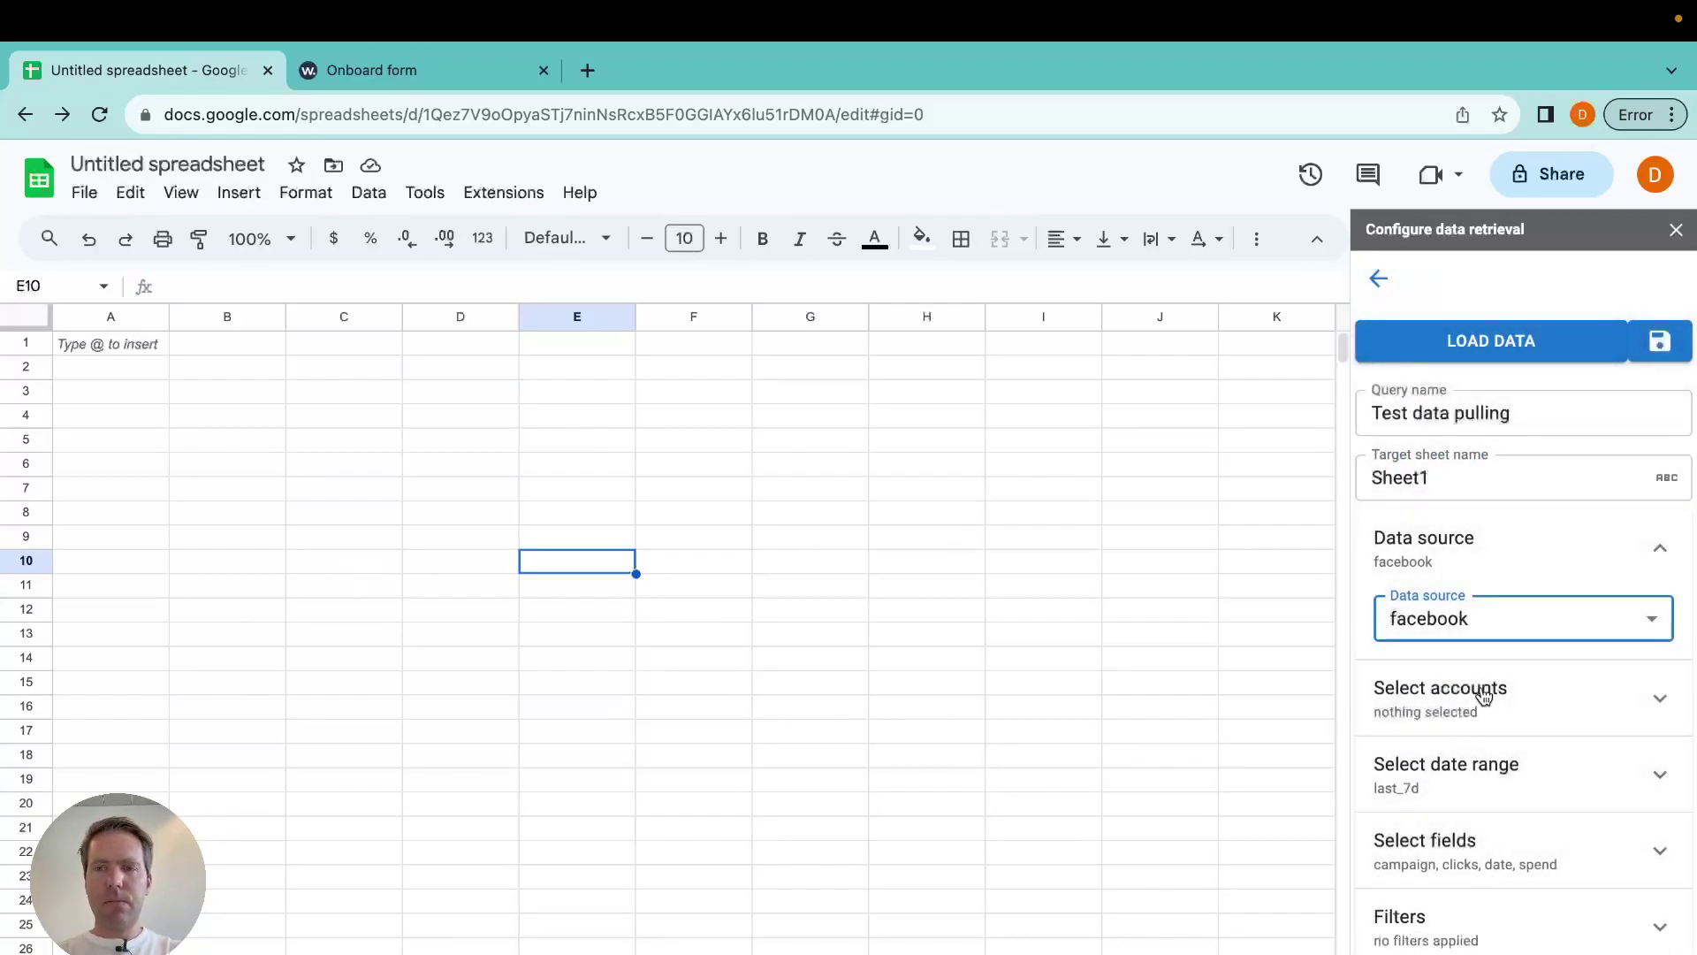
left_click(1481, 695)
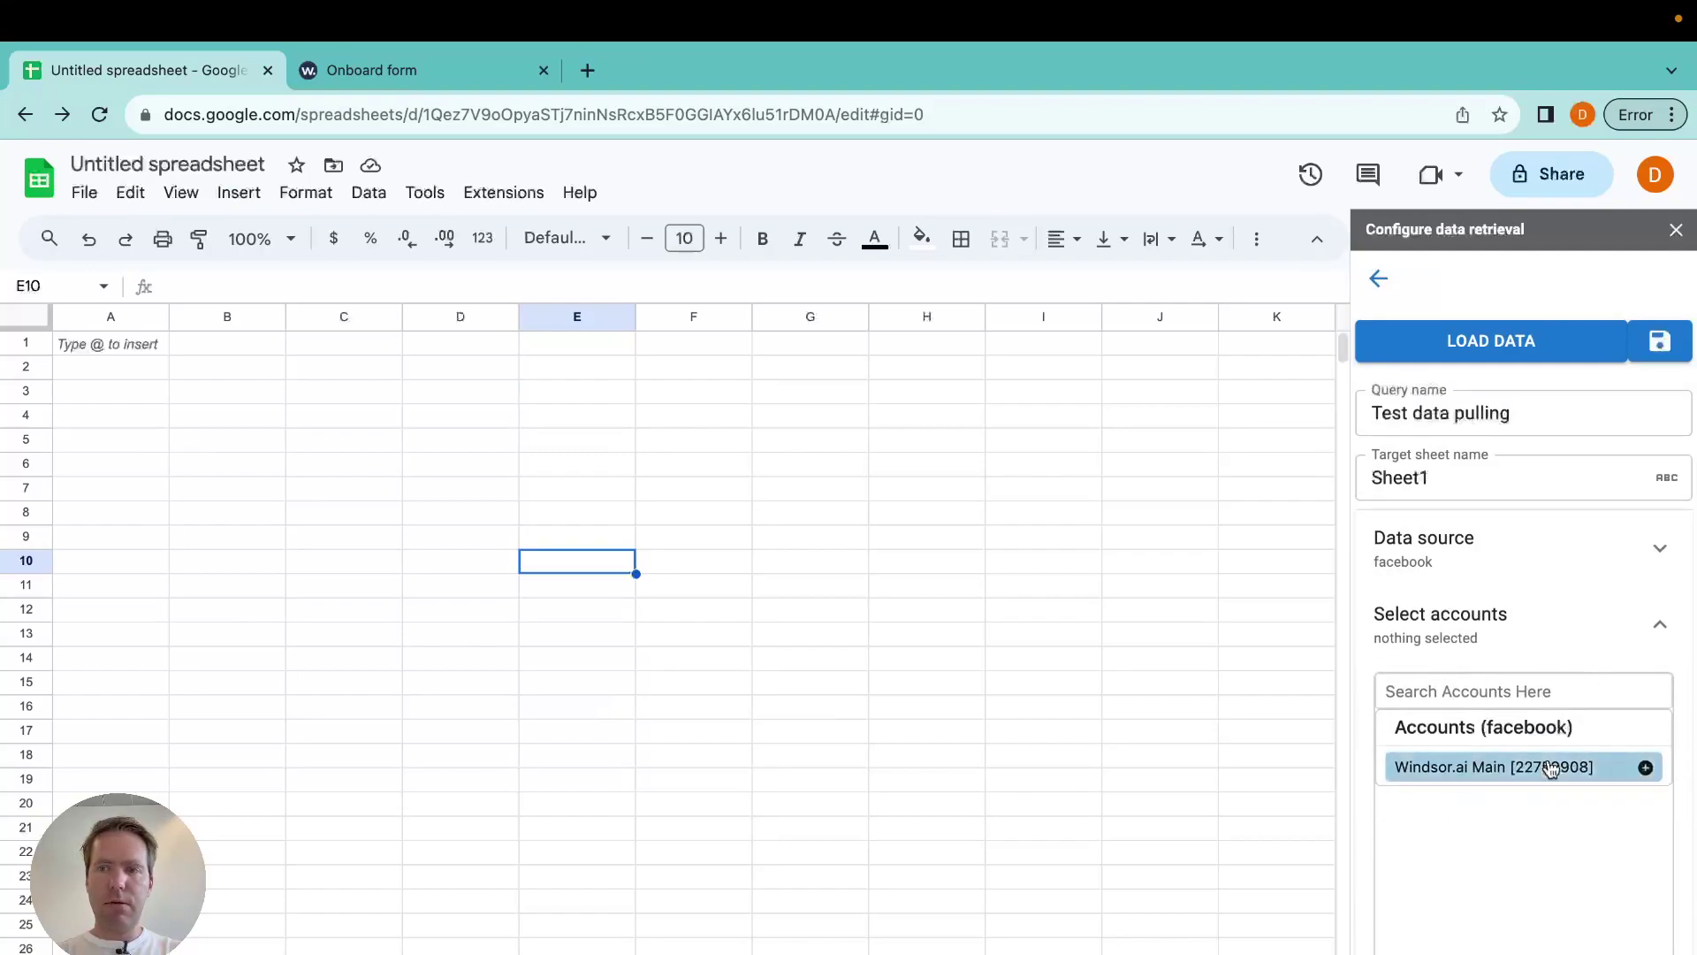
left_click(1550, 767)
left_click(1646, 642)
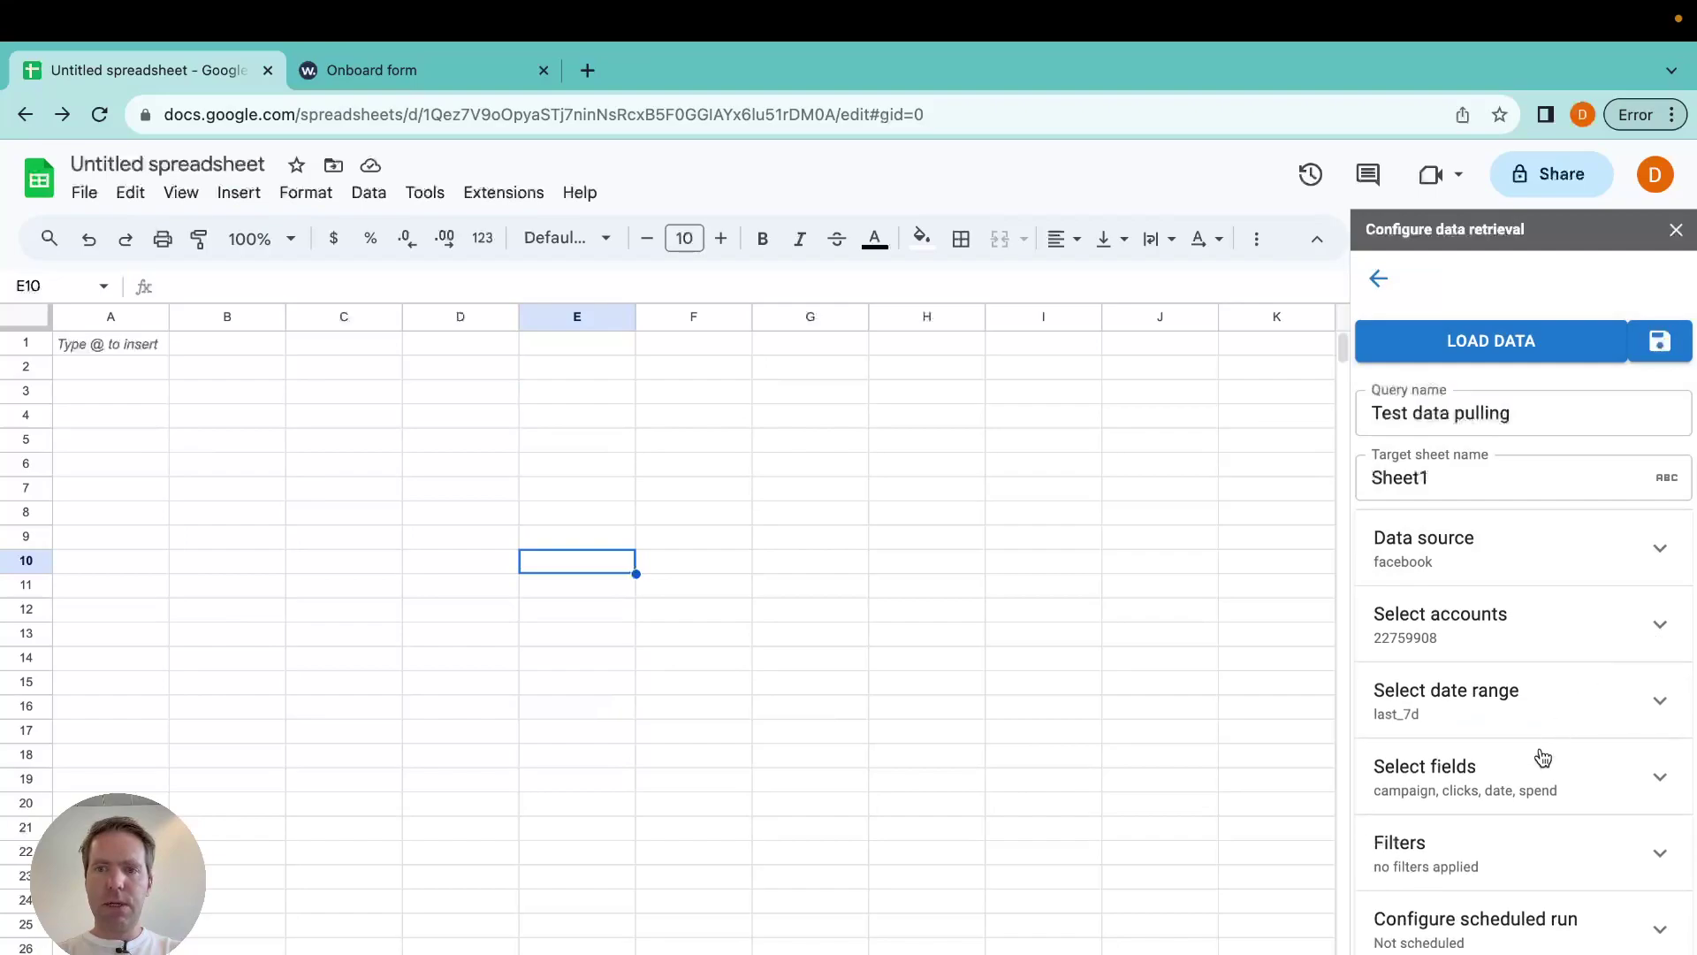
scroll(1541, 754, "down", 1)
Set the date range to Last 180 days and confirm fields campaign, clicks, date and spend.
left_click(1551, 658)
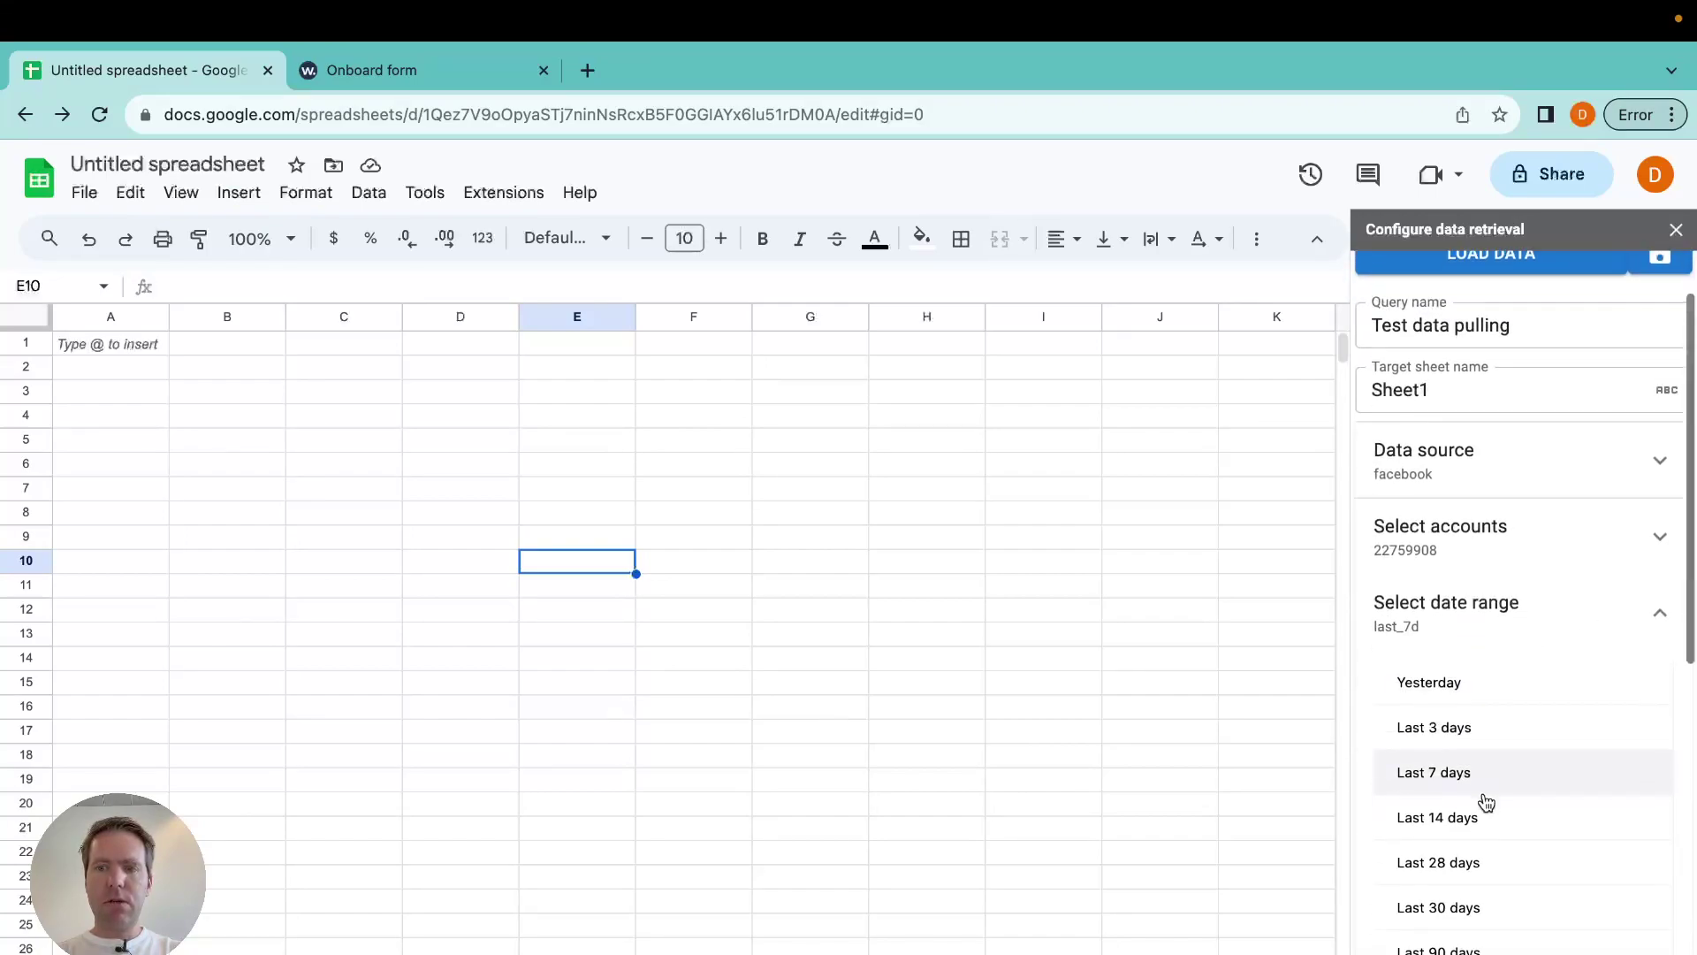
scroll(1486, 802, "down", 3)
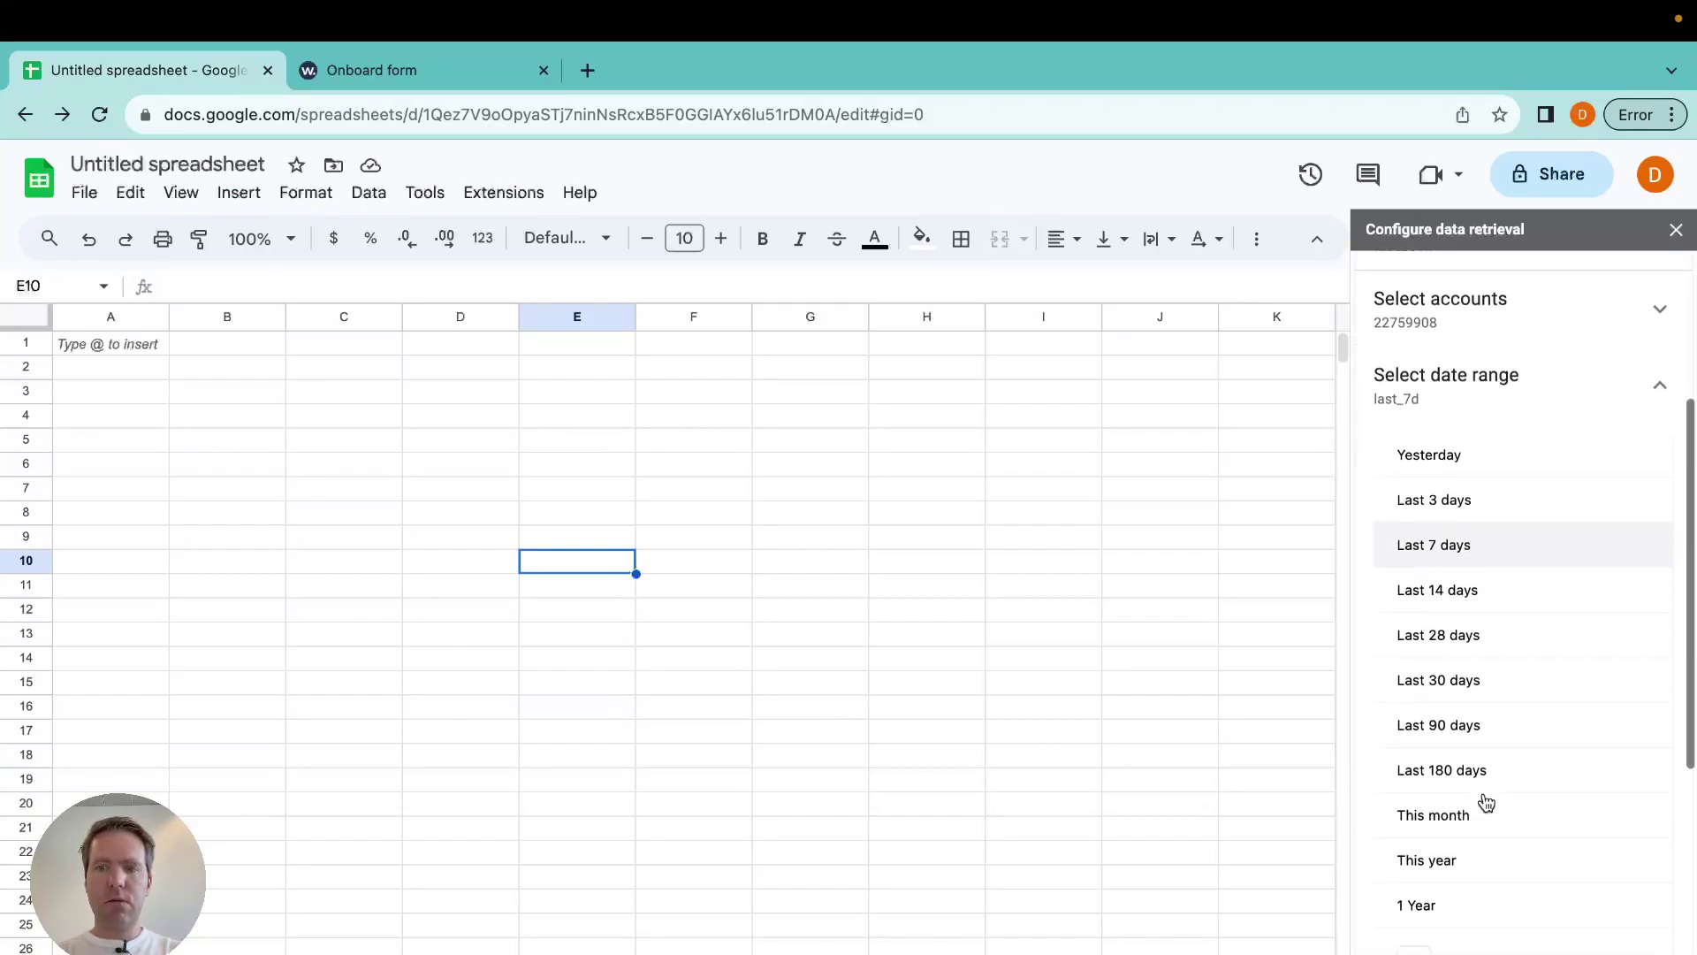
left_click(1556, 406)
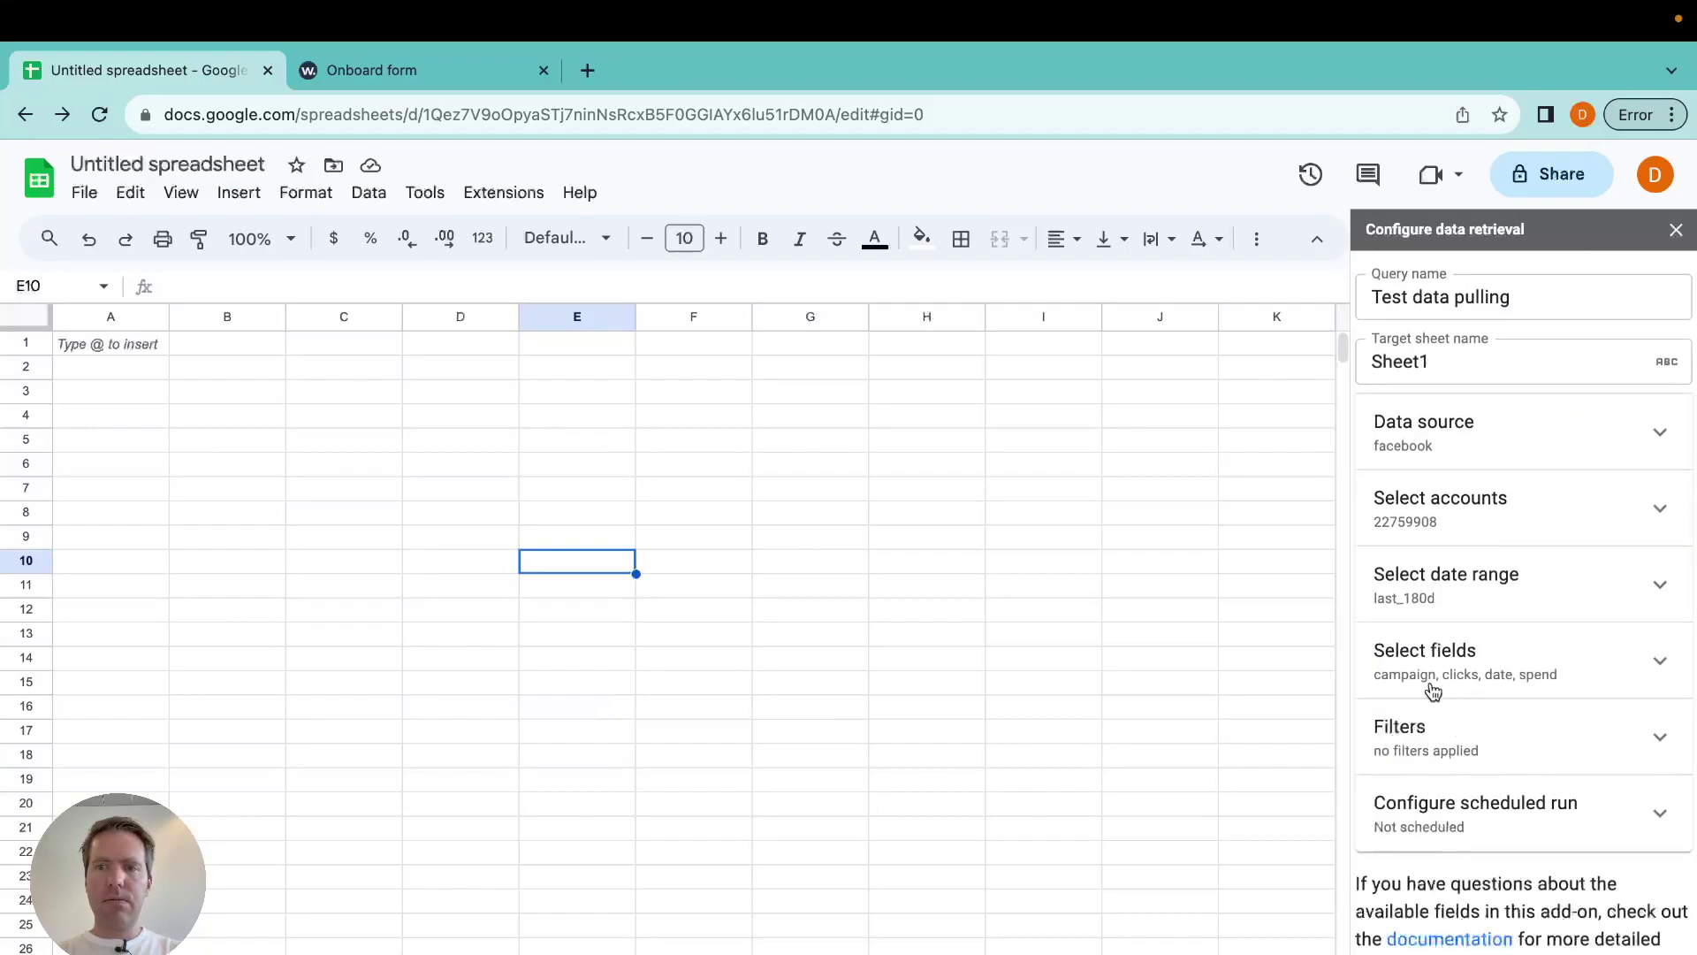
left_click(1456, 663)
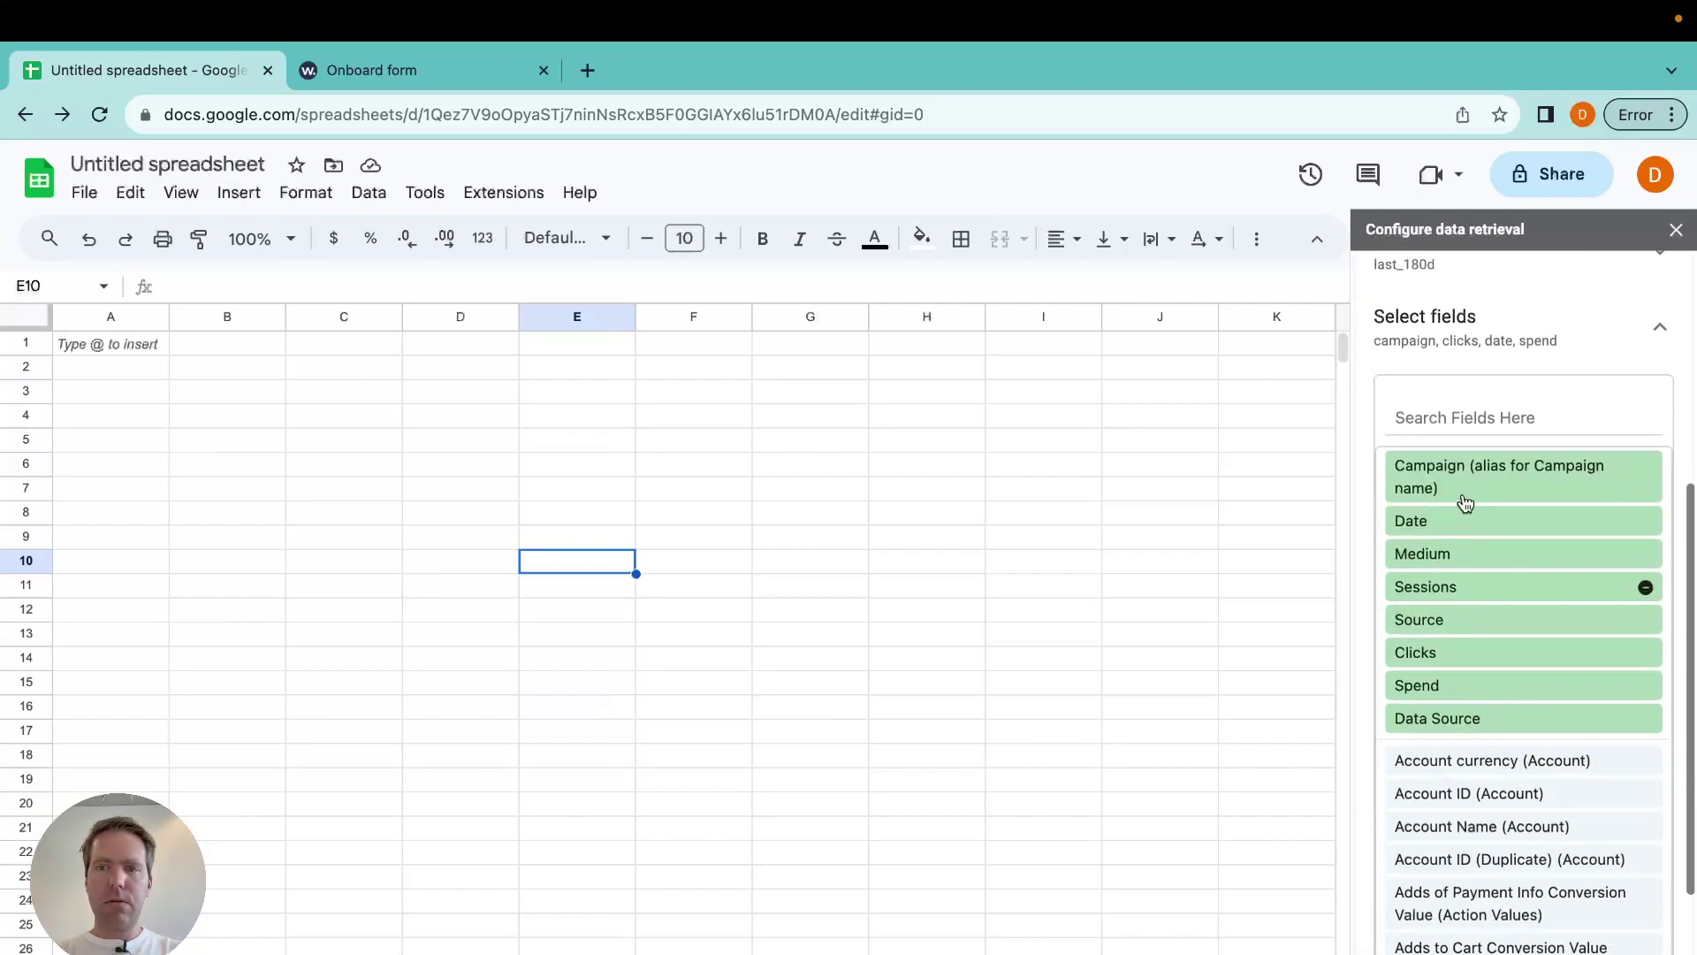
scroll(1487, 387, "up", 2)
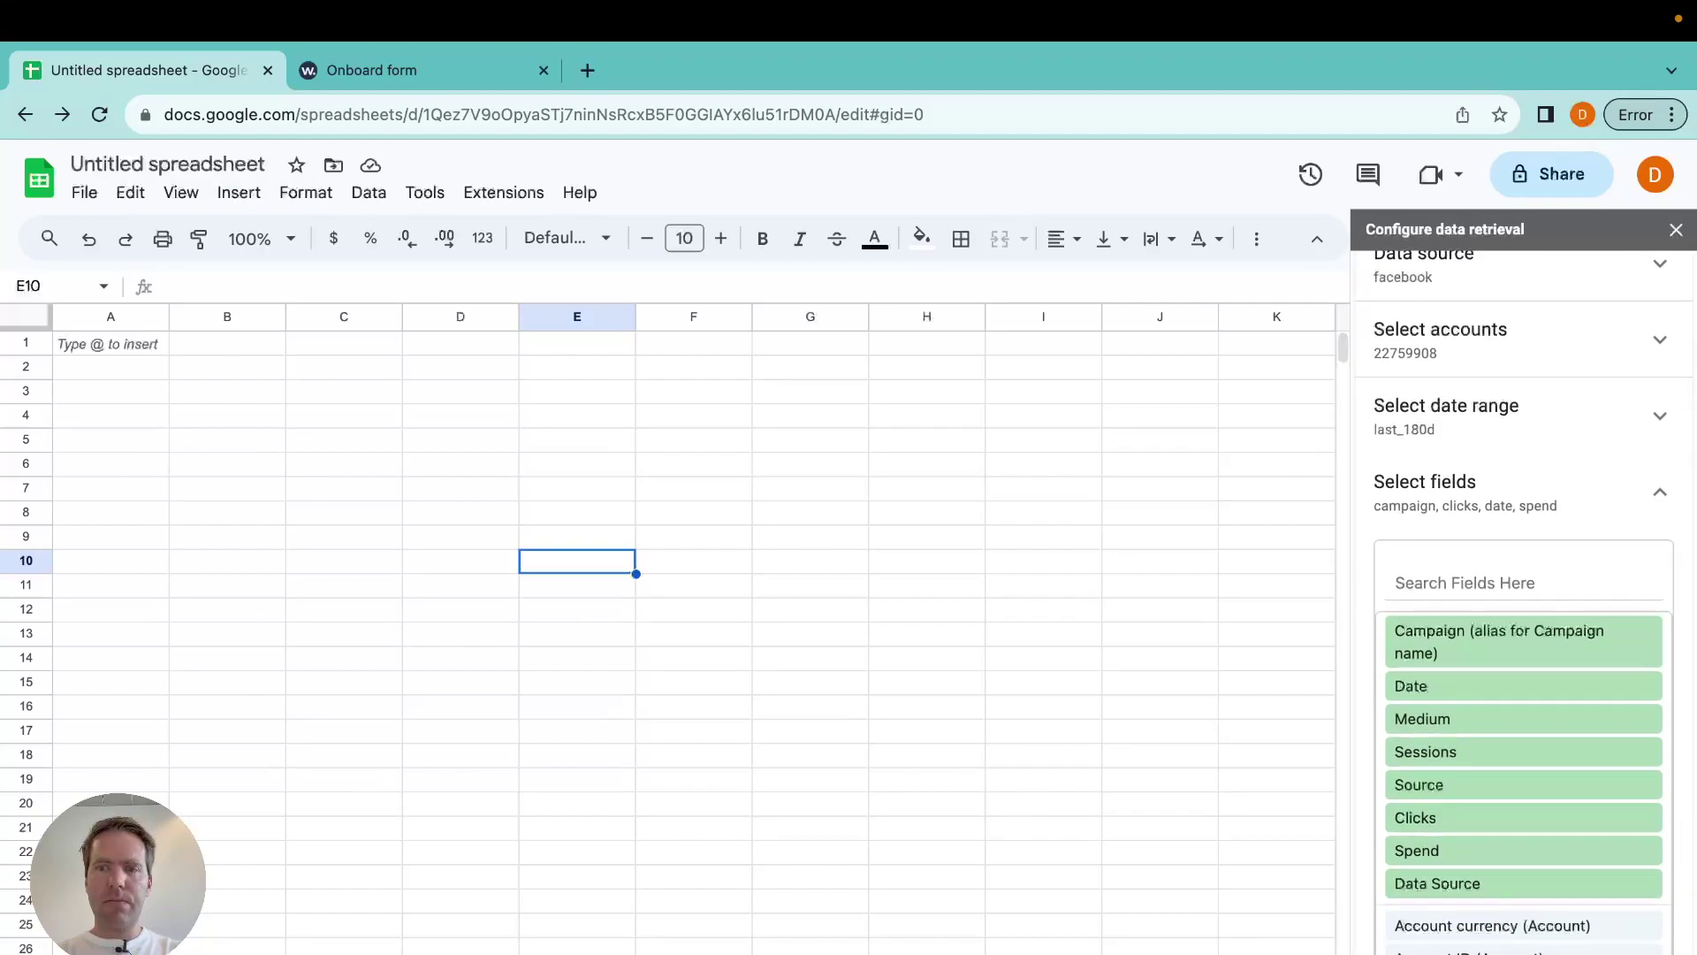
left_click(1573, 504)
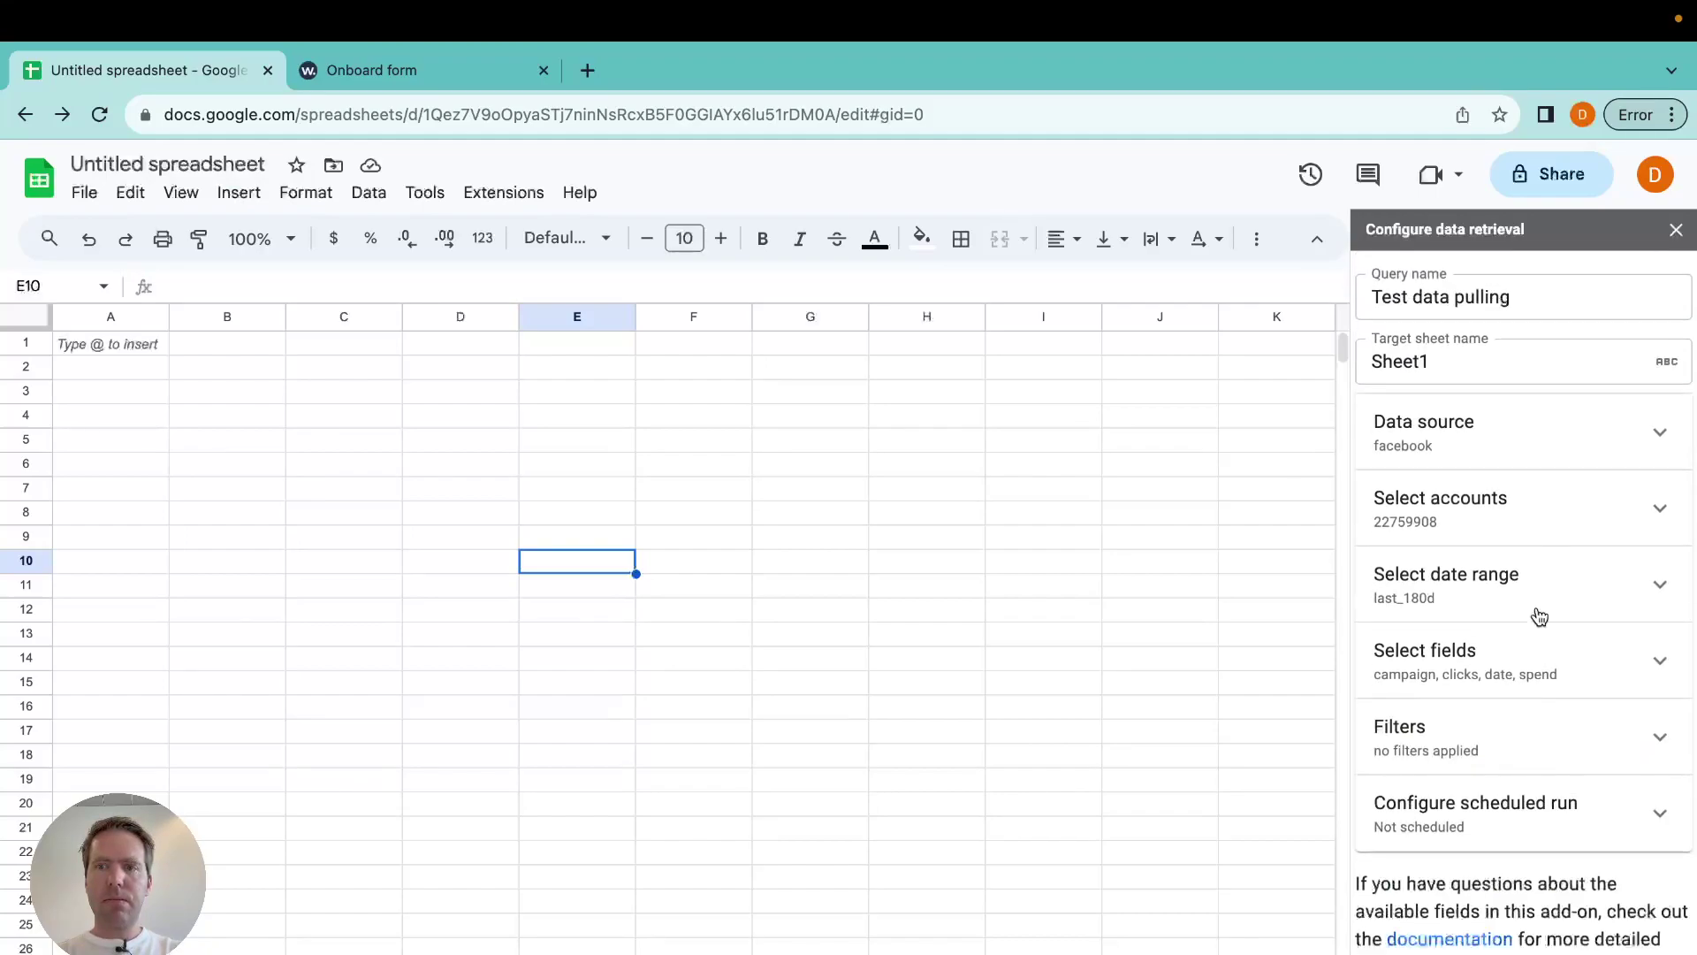
Leave the query's Filters field empty so no filter is applied.
left_click(1517, 750)
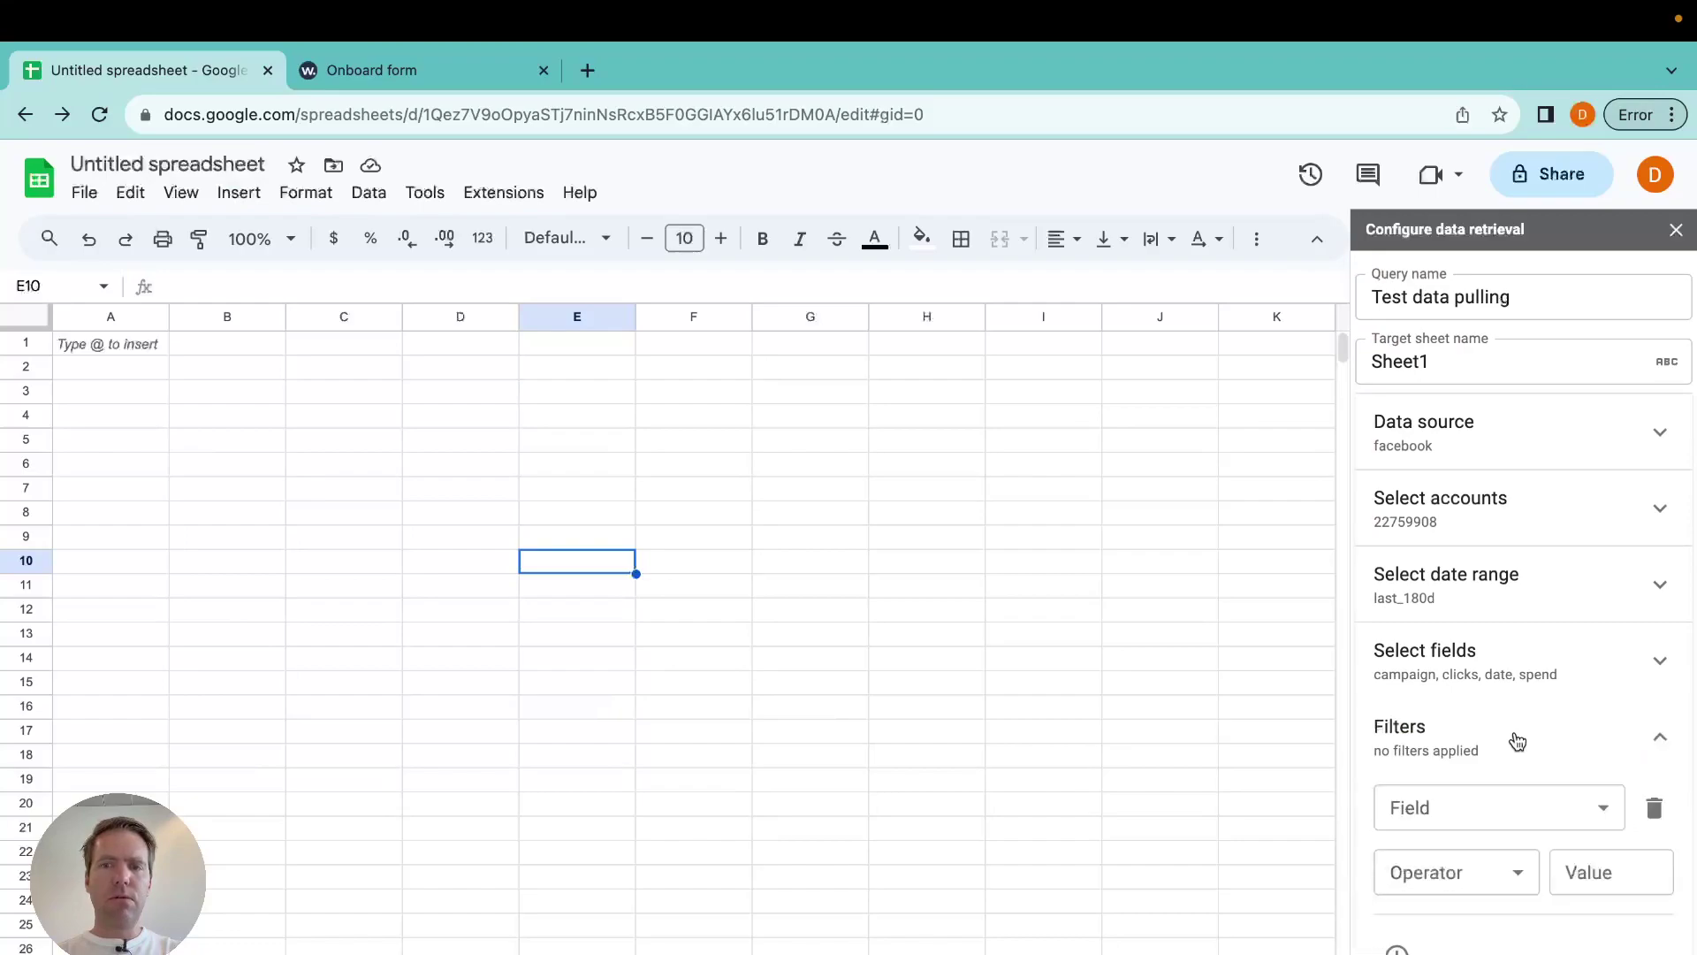
scroll(1516, 743, "down", 2)
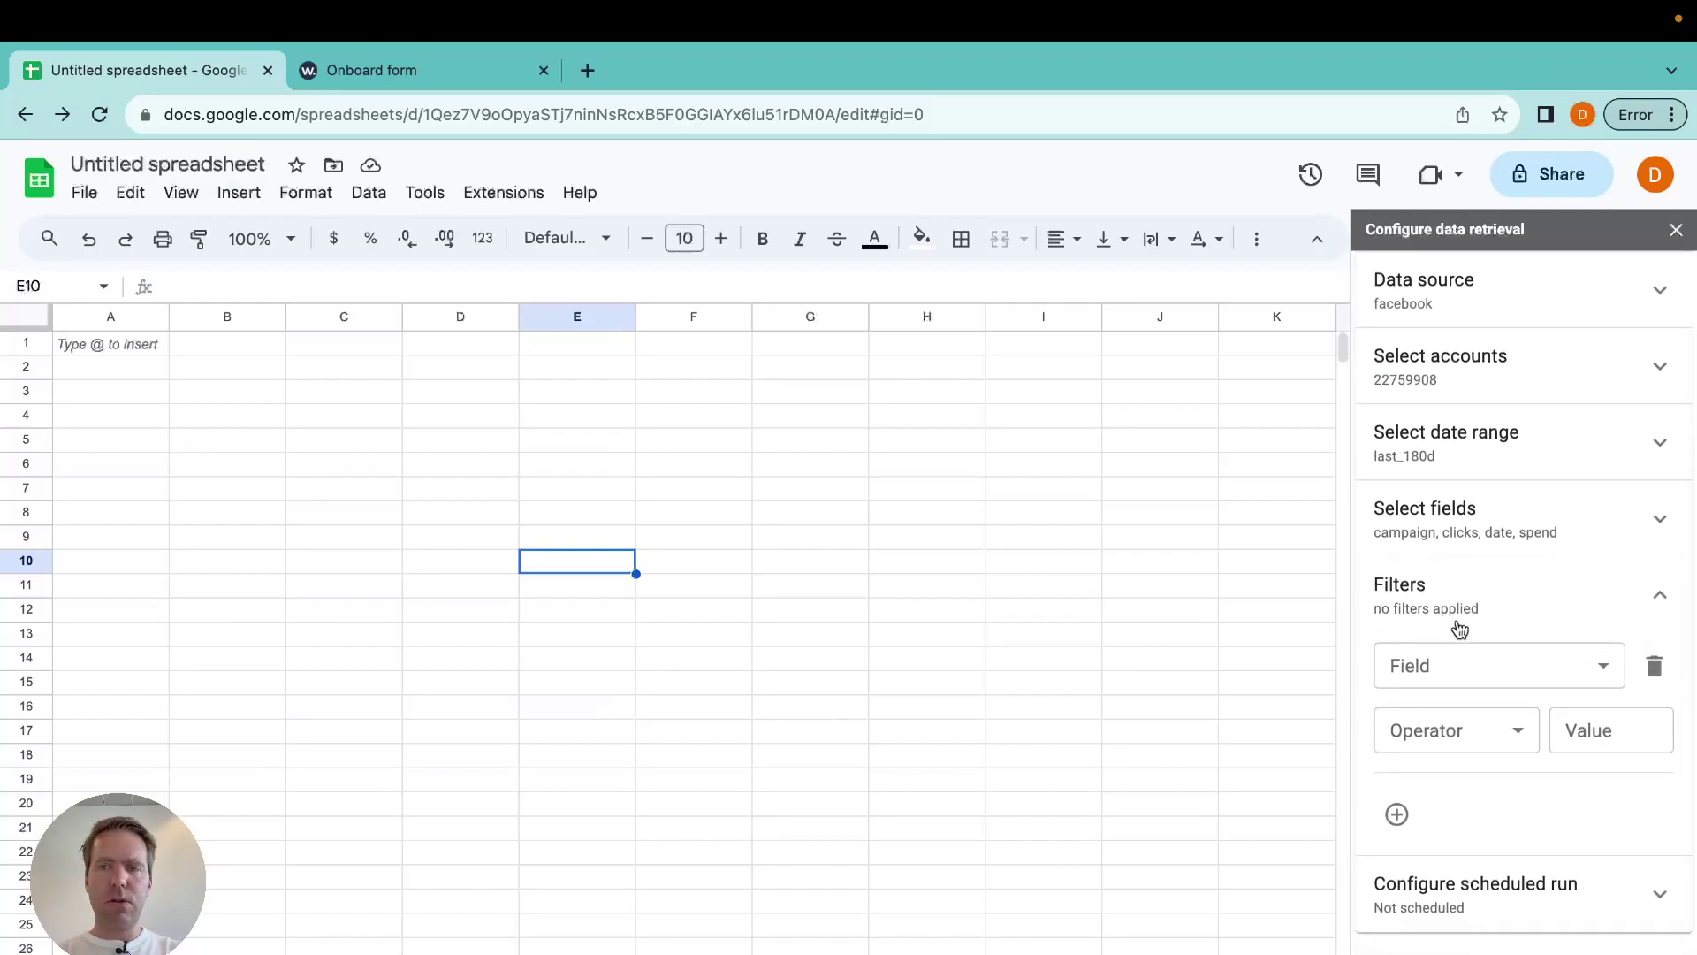
left_click(1467, 666)
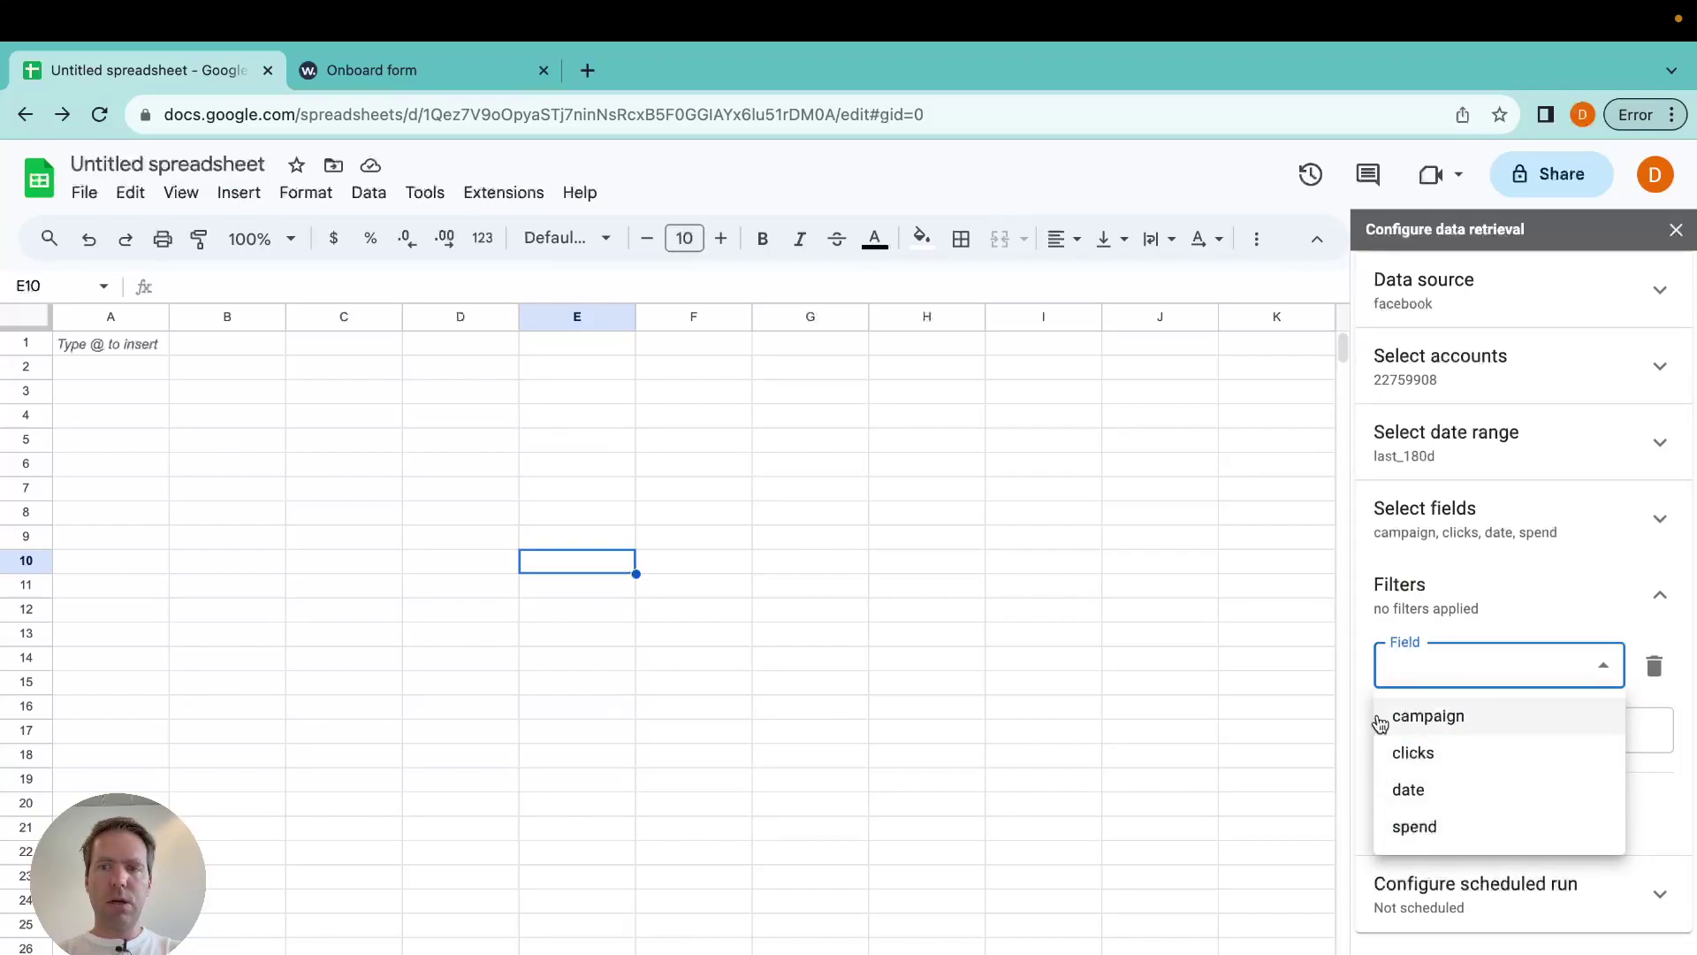
left_click(1434, 664)
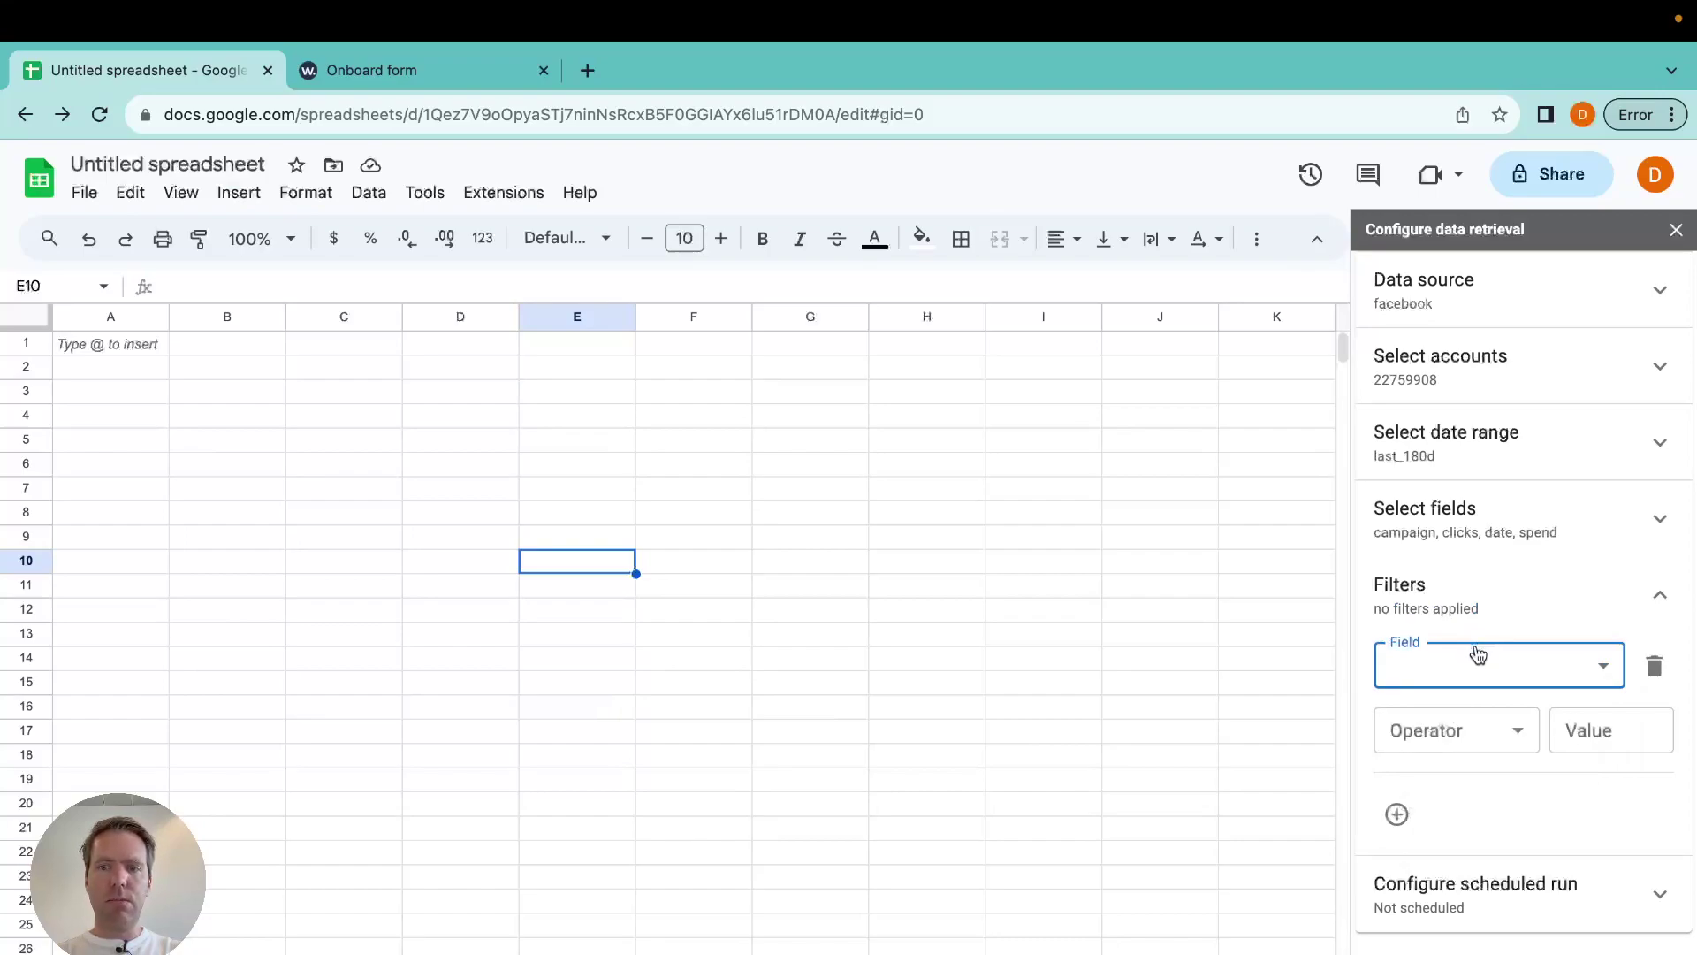
scroll(1459, 892, "up", 3)
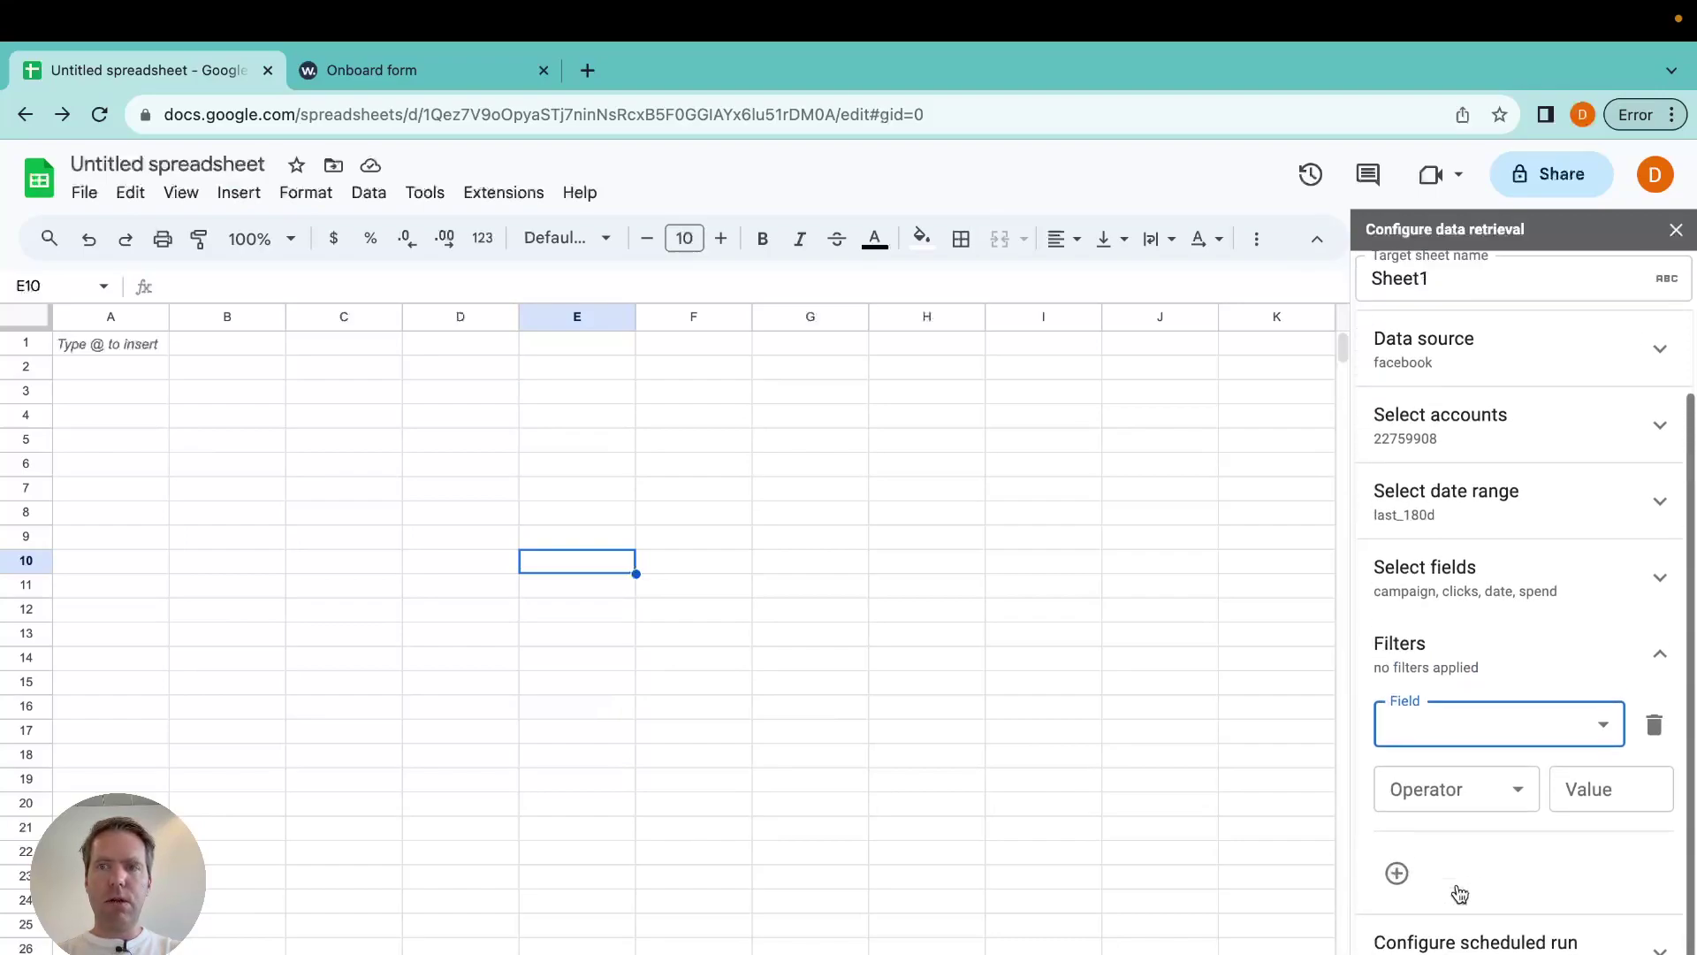
Load the Windsor.ai Facebook query into Sheet1 and review the imported daily rows from 4/14/2023.
left_click(1484, 349)
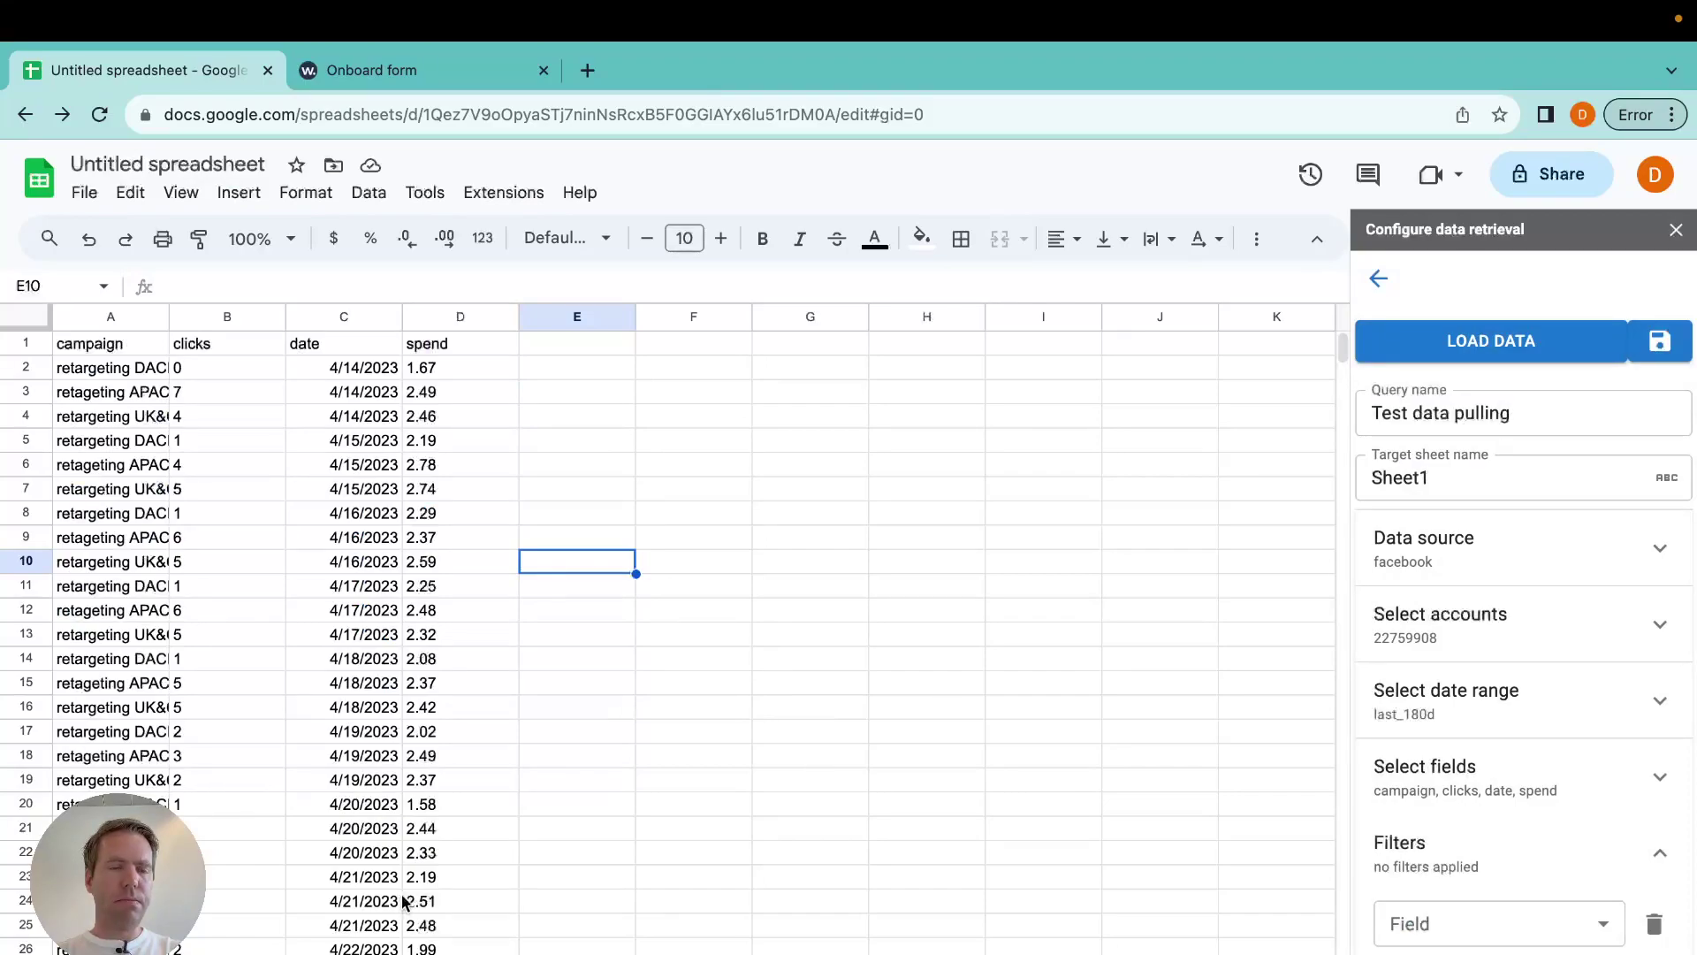
scroll(402, 908, "down", 15)
scroll(403, 908, "up", 7)
scroll(403, 902, "up", 10)
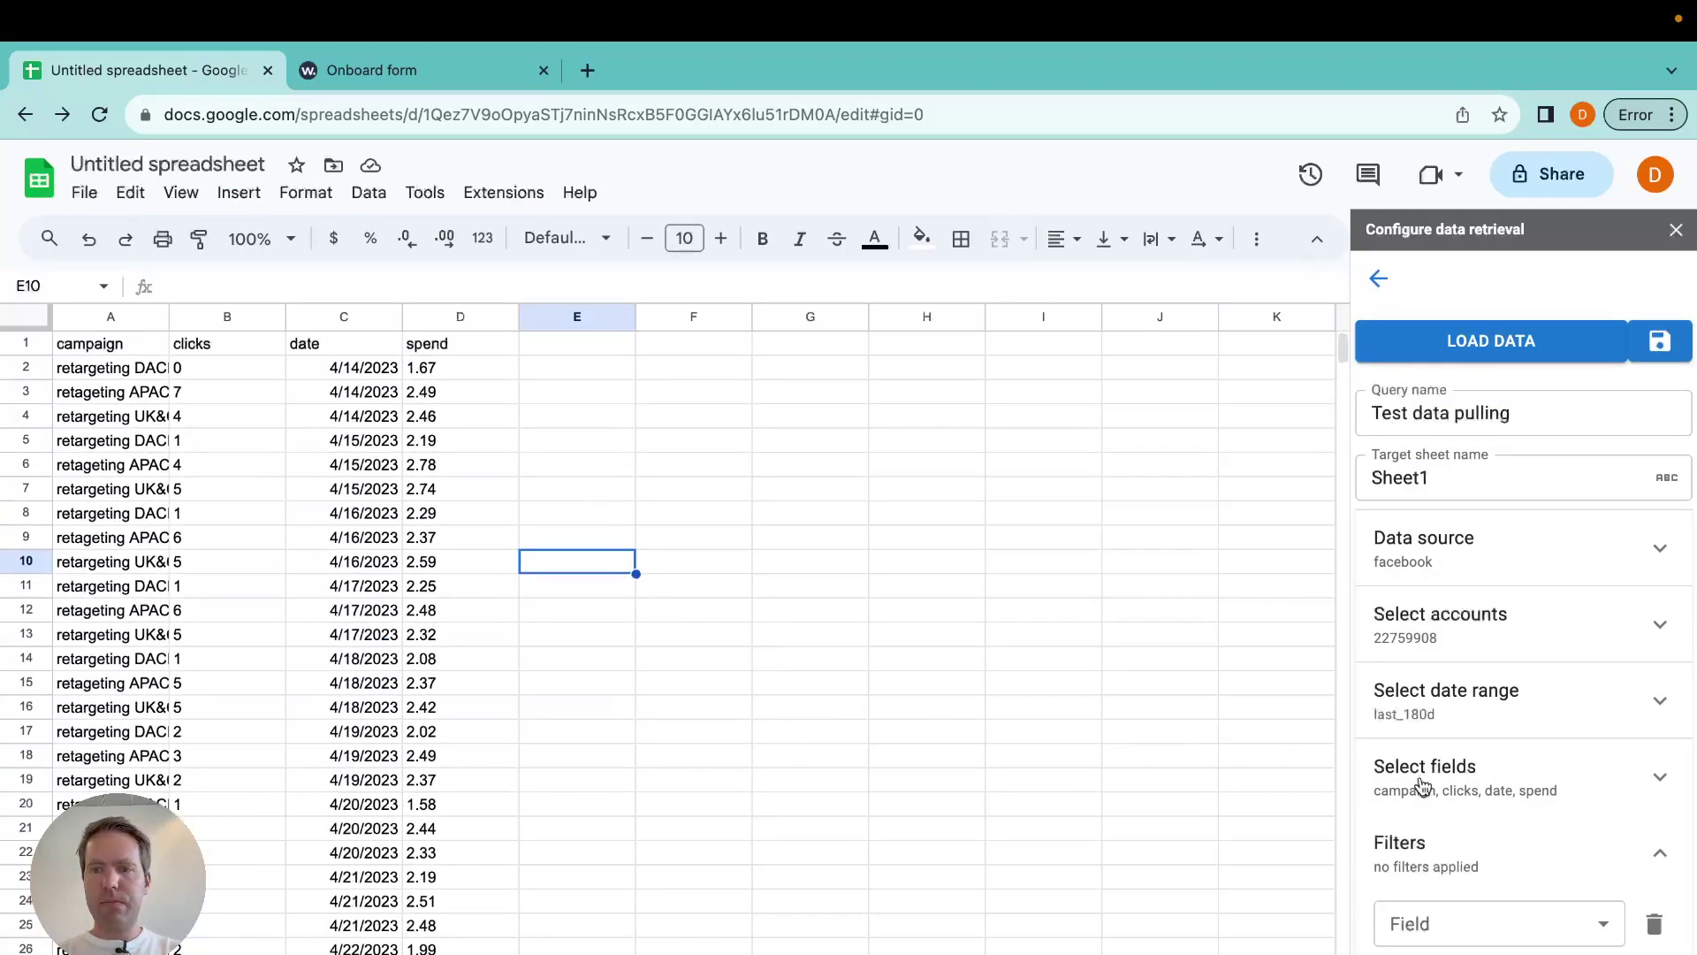
scroll(1405, 782, "down", 4)
Set the Windsor.ai query's scheduled refresh period to 1 hour and save it.
left_click(1461, 828)
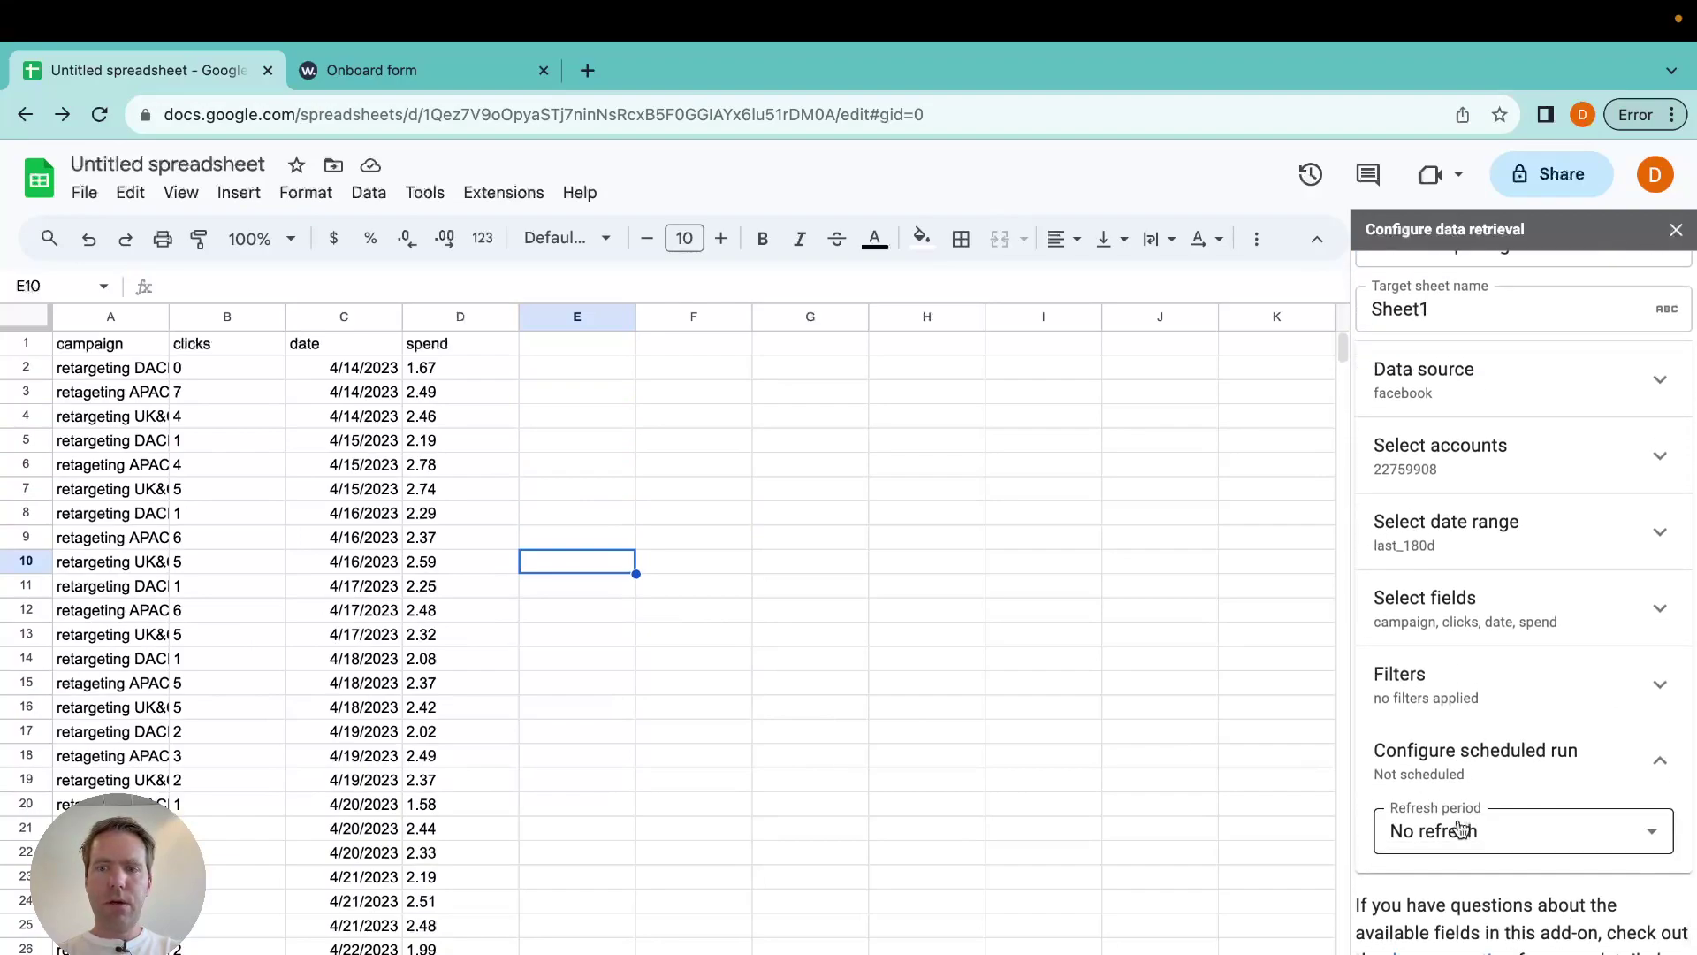
left_click(1469, 832)
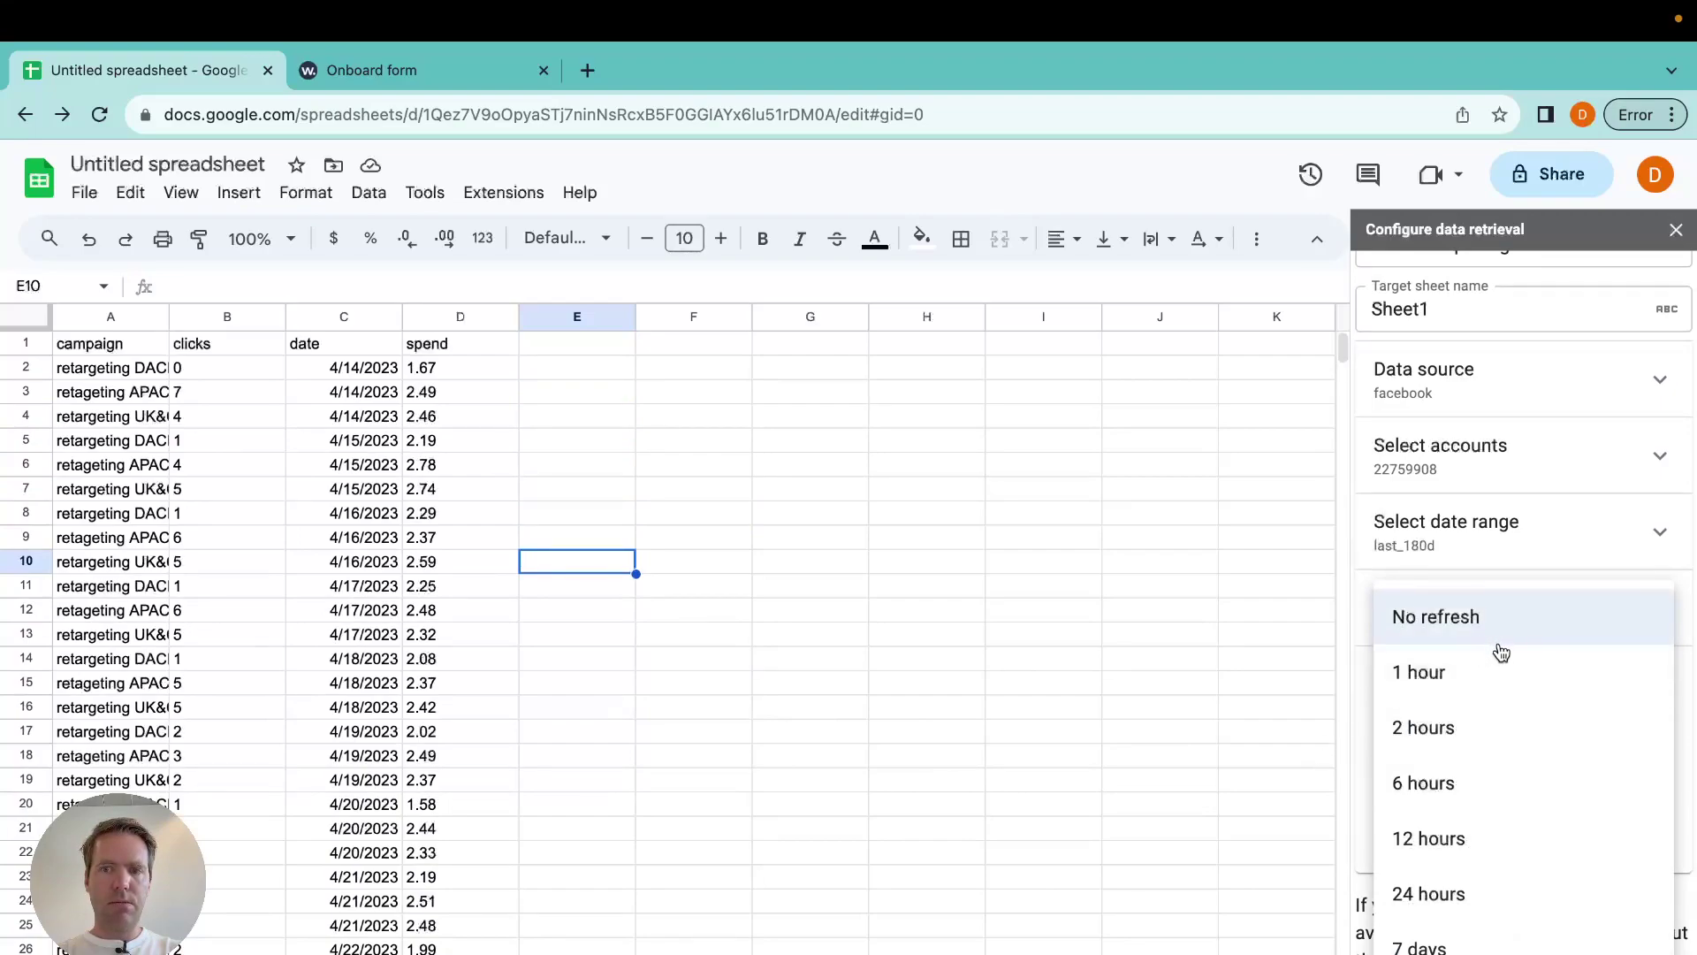
left_click(1470, 670)
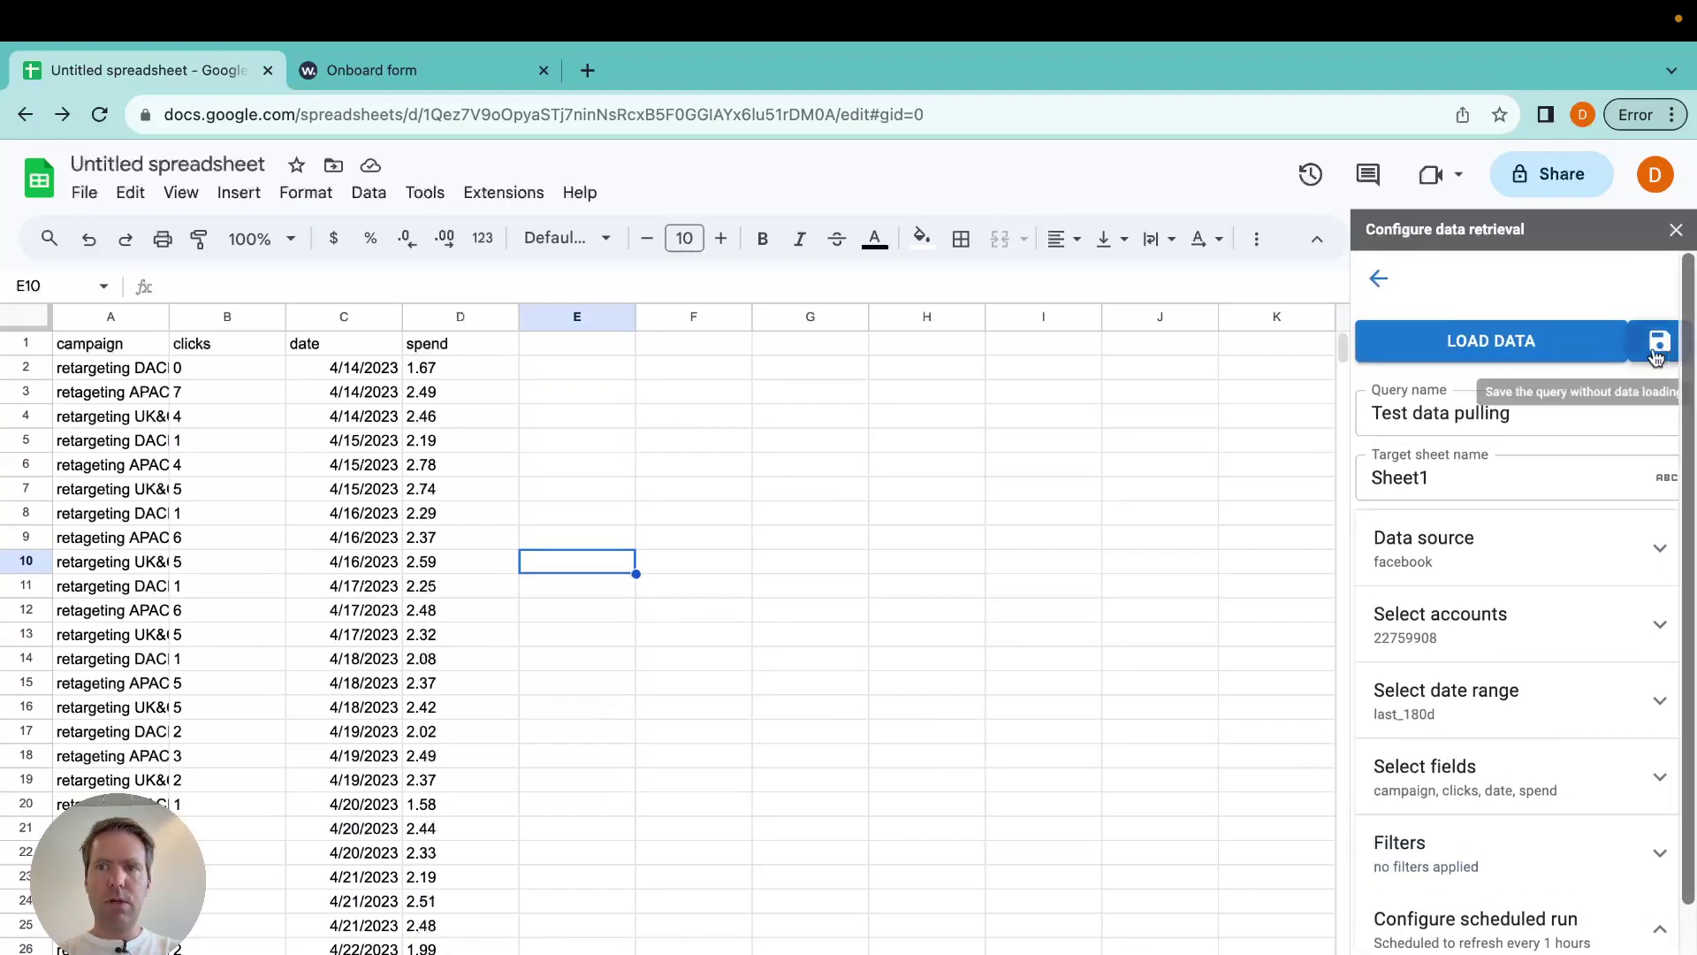
left_click(1658, 351)
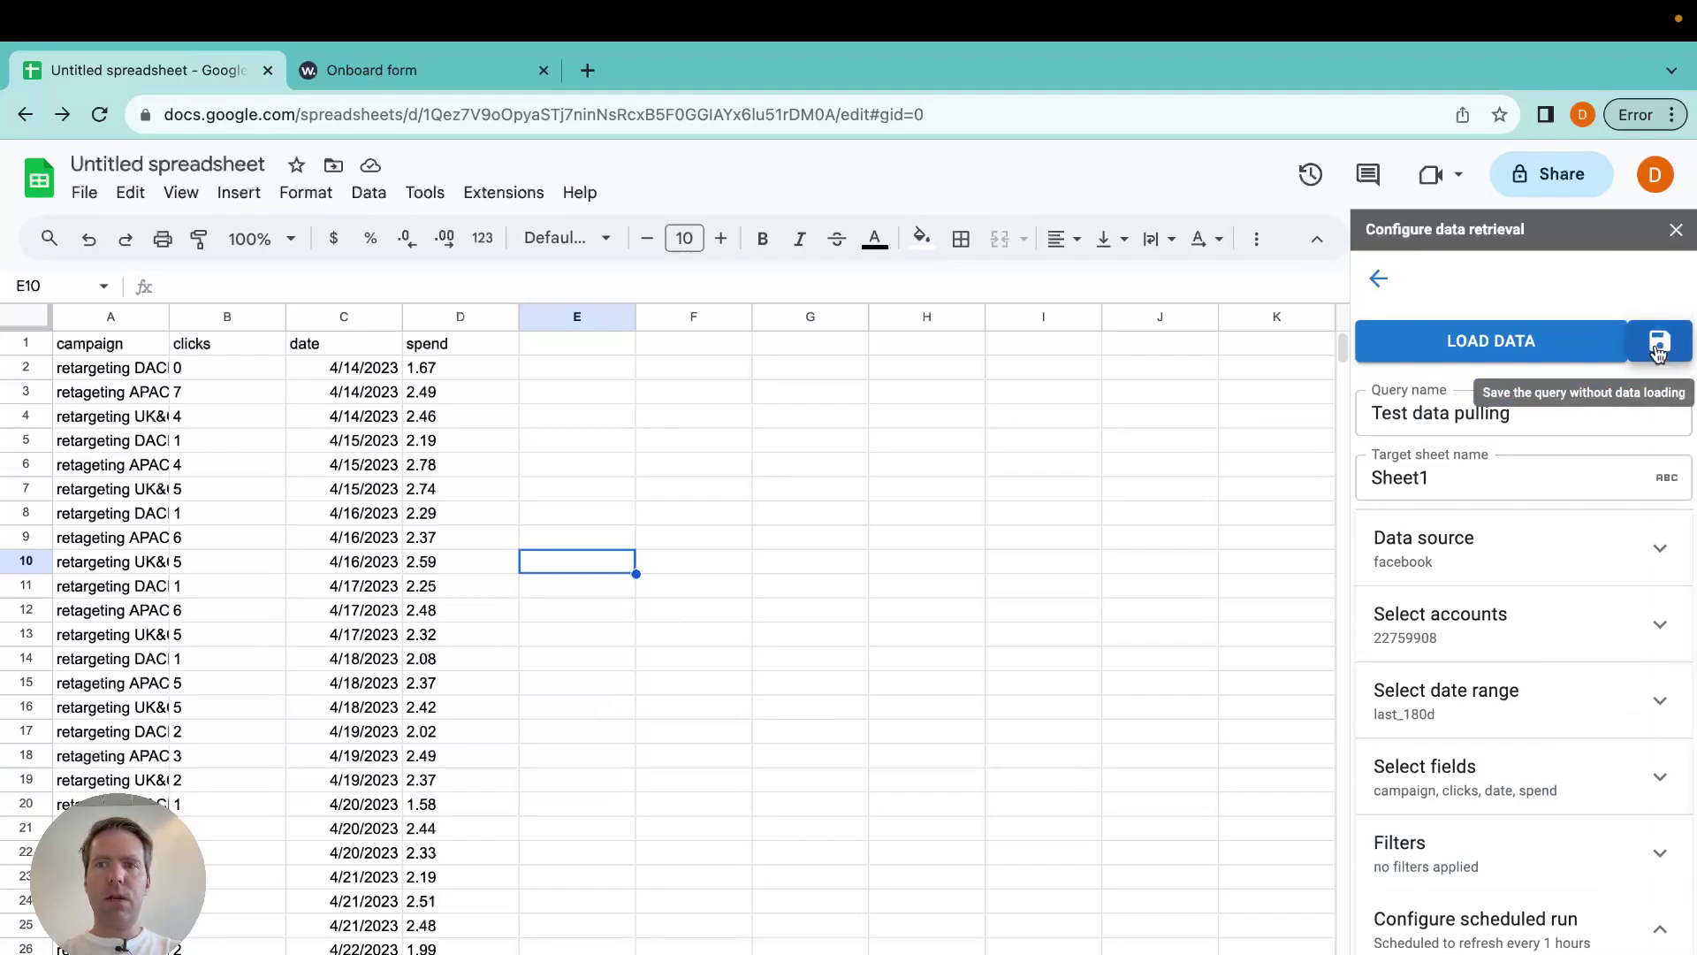